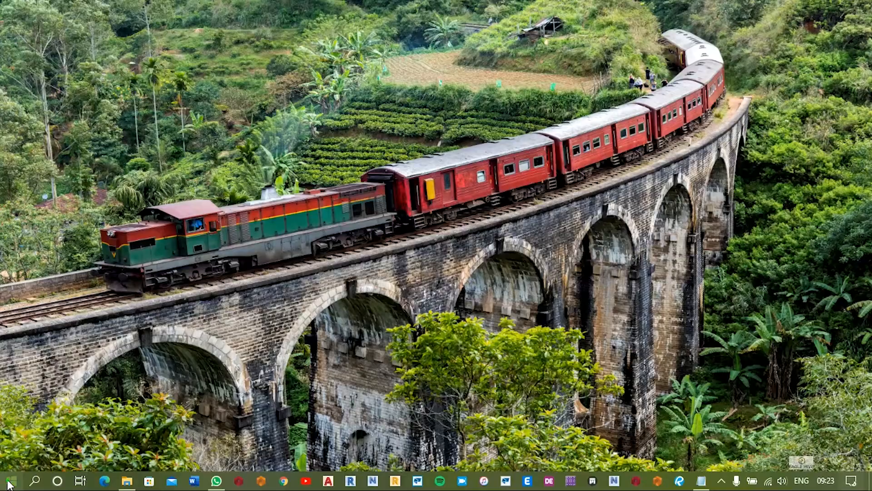
# Launch Bluebeam Stapler 20
pyautogui.write('blue')
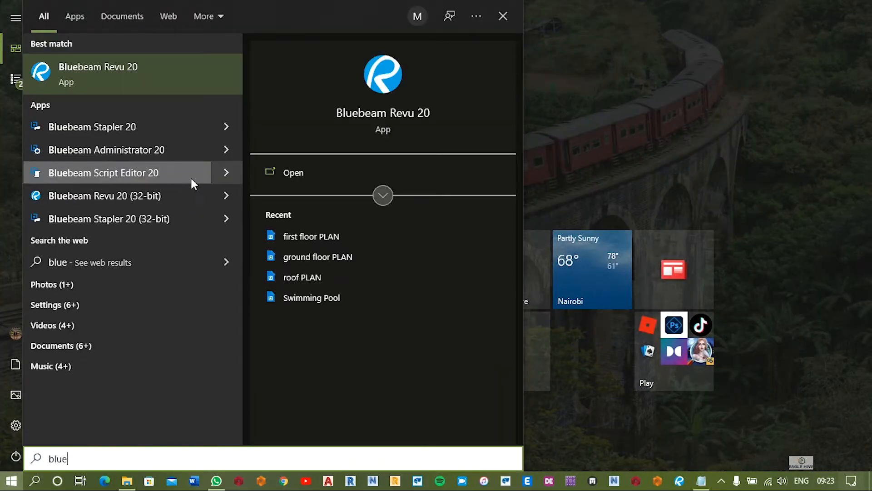
pyautogui.click(123, 132)
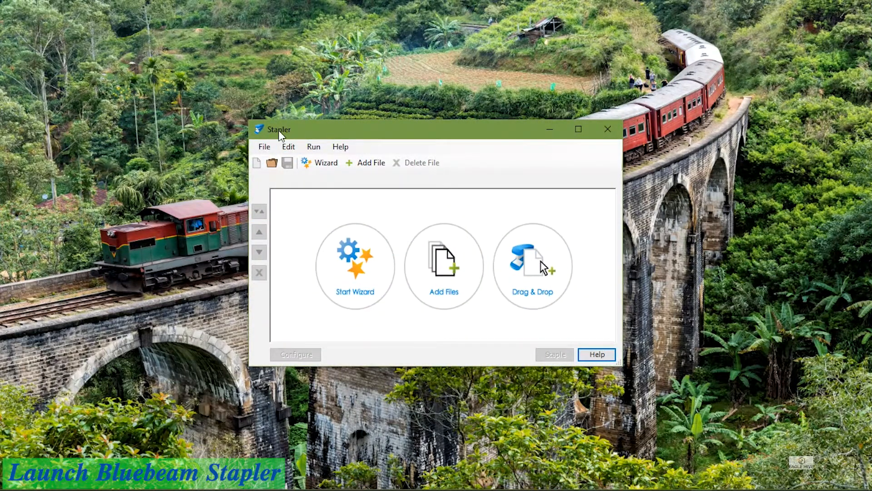
# Open the Stapler help in a full-size window and read the Bluebeam Stapler and Stapler Wizard topics
pyautogui.click(338, 147)
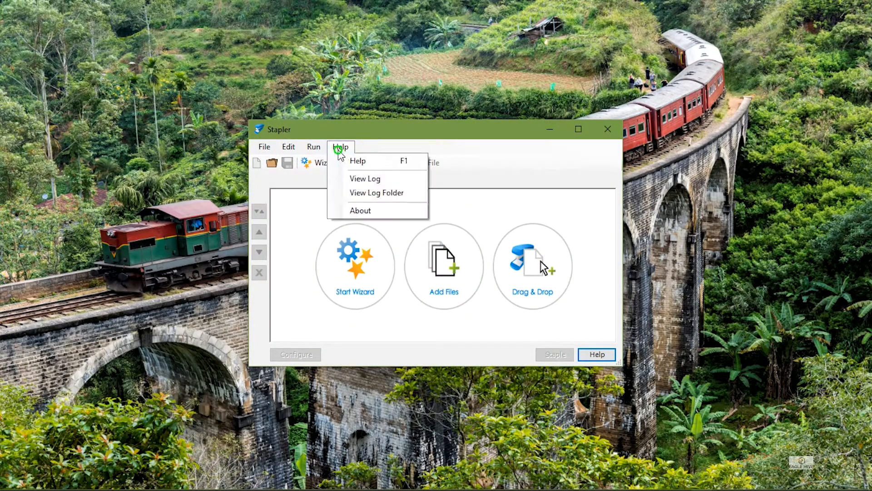
pyautogui.click(357, 161)
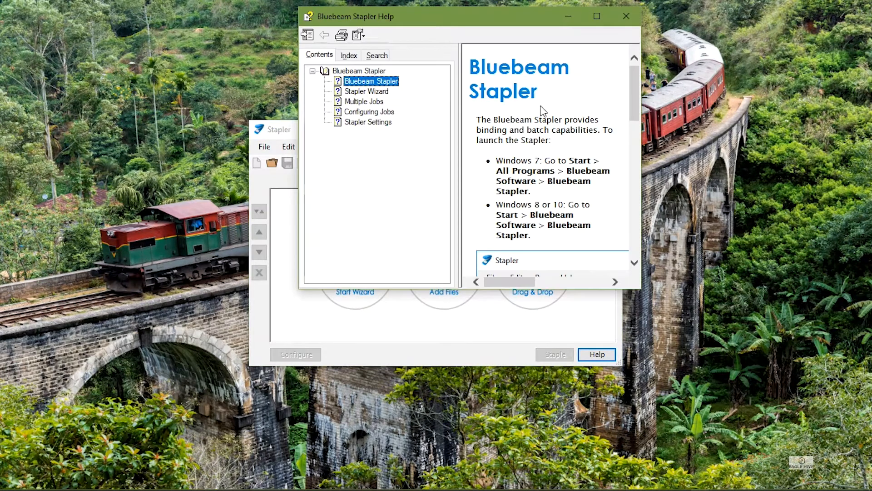
pyautogui.moveTo(646, 279); pyautogui.dragTo(849, 279)
pyautogui.moveTo(553, 17); pyautogui.dragTo(387, 0)
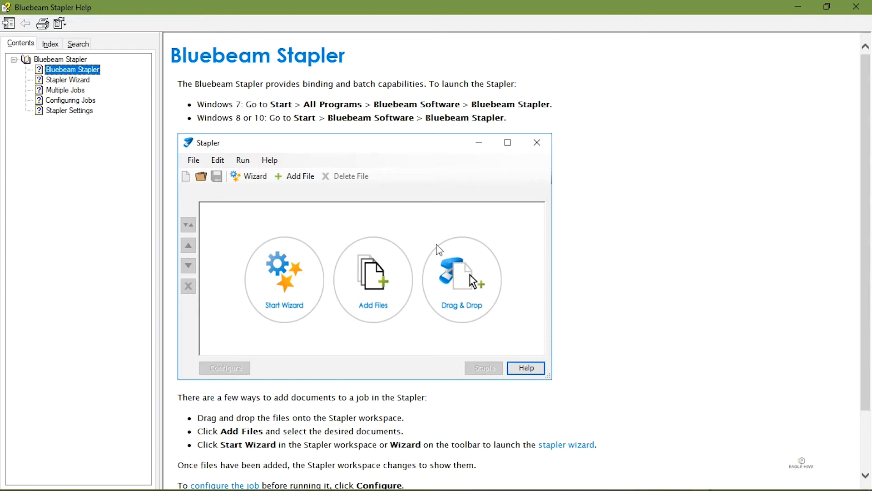
pyautogui.scroll(-3, 311, 299)
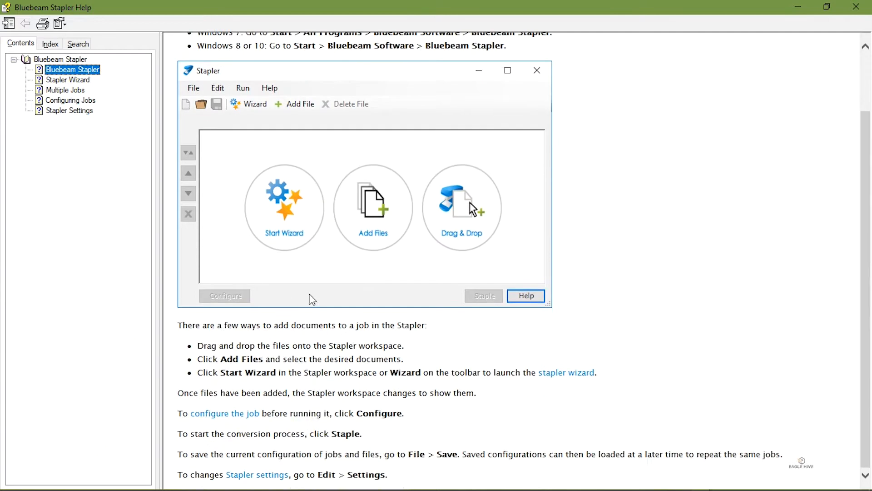
pyautogui.click(68, 80)
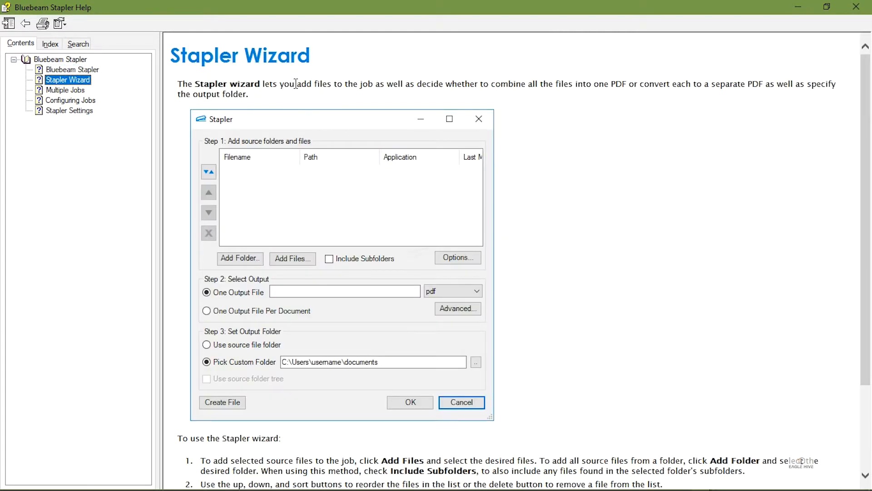
pyautogui.moveTo(171, 55)
pyautogui.mouseDown()
pyautogui.moveTo(321, 73)
pyautogui.moveTo(321, 65)
pyautogui.mouseUp()
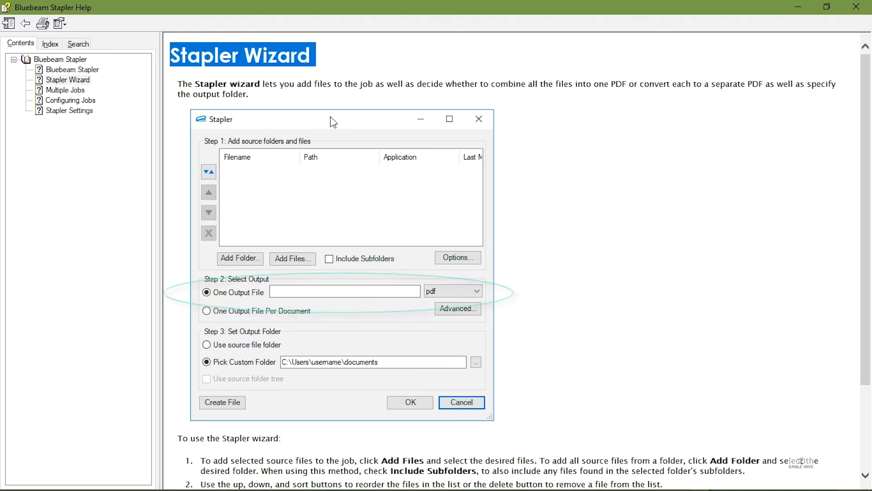
pyautogui.click(60, 70)
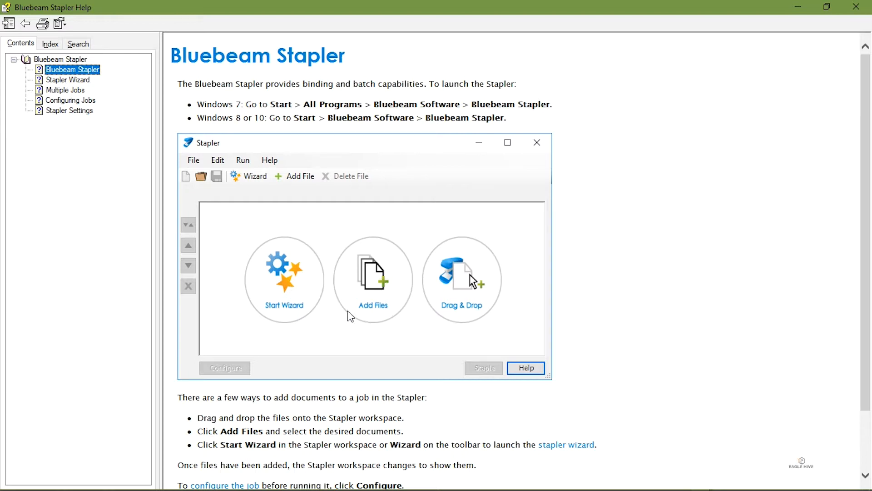
pyautogui.scroll(-3, 395, 374)
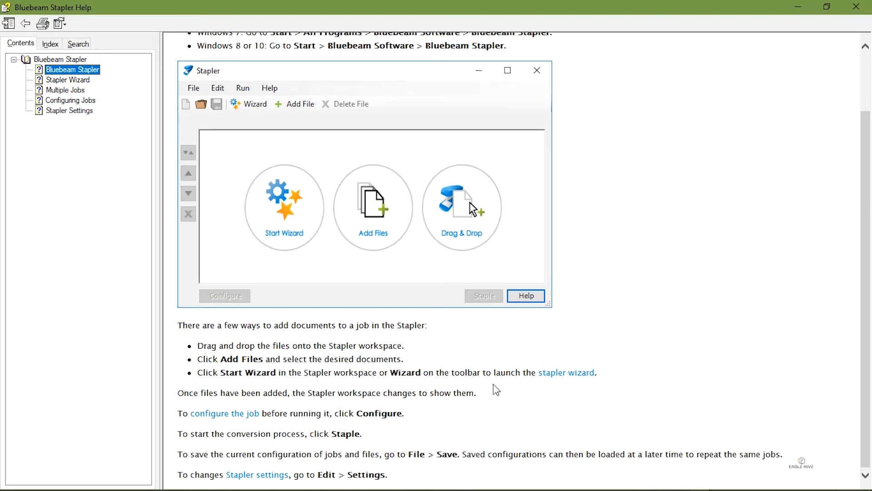
pyautogui.click(68, 79)
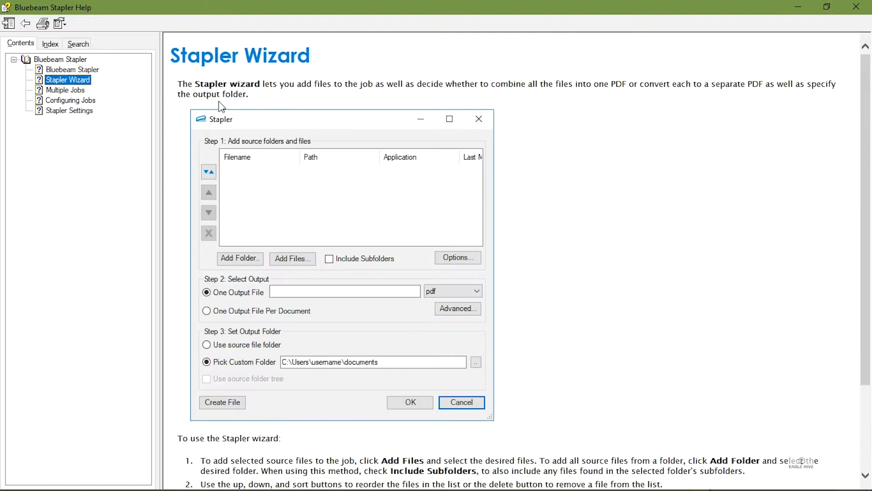
pyautogui.scroll(-5, 473, 301)
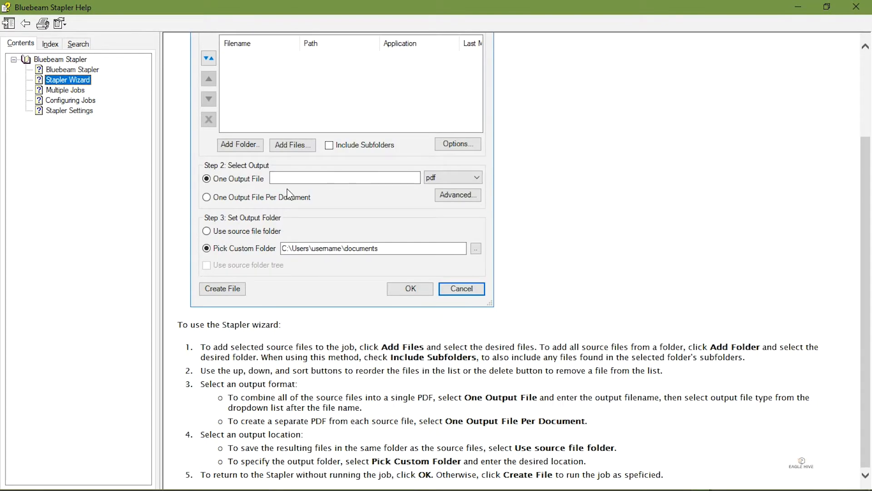
pyautogui.click(422, 152)
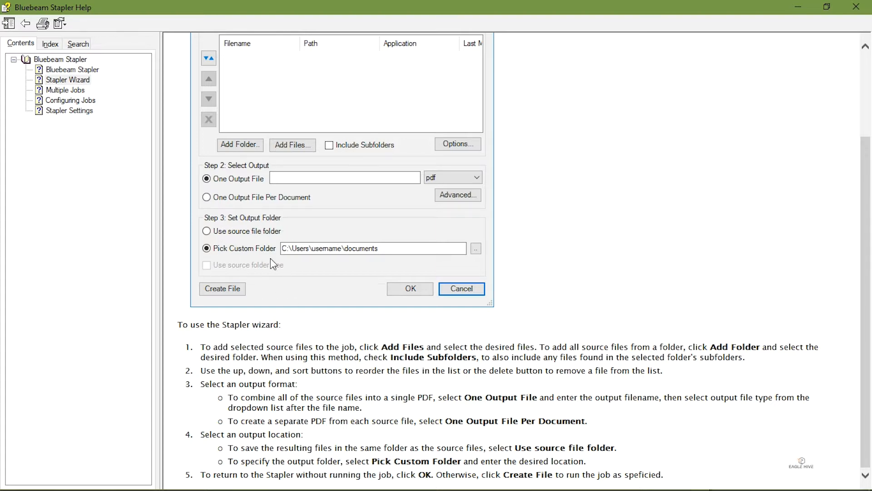
# Read the help topics Multiple Jobs, Configuring Jobs and Stapler Settings, and close the help window
pyautogui.click(73, 90)
pyautogui.scroll(-3, 326, 253)
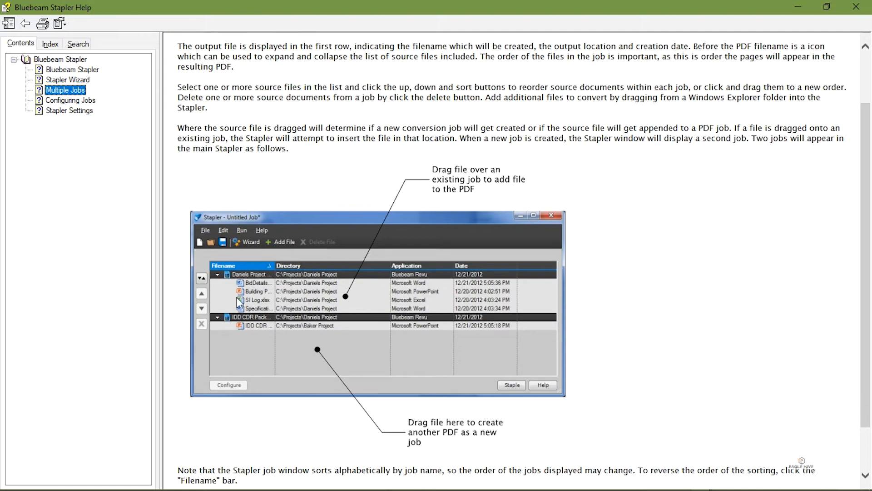
pyautogui.scroll(-2, 398, 167)
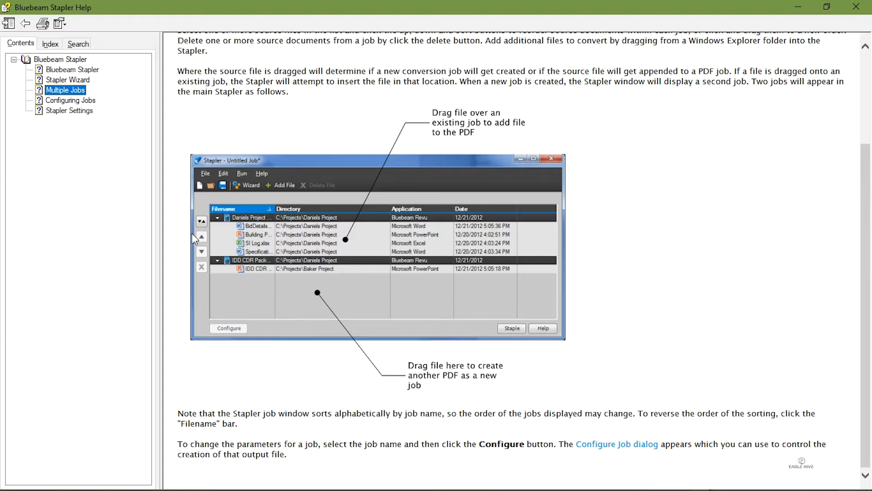
pyautogui.click(77, 103)
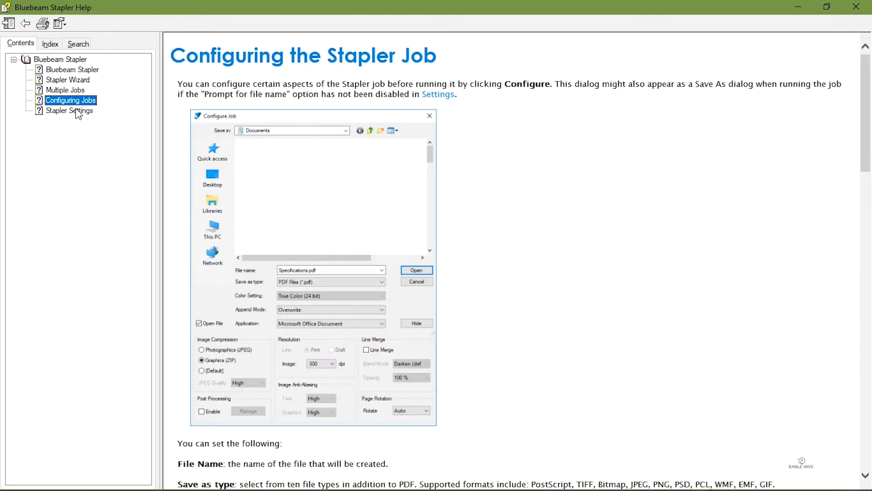
pyautogui.click(77, 111)
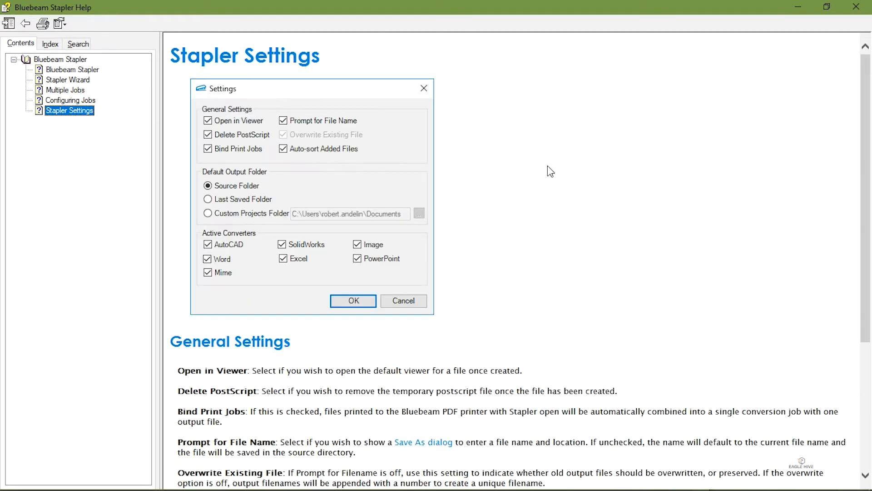
pyautogui.click(861, 6)
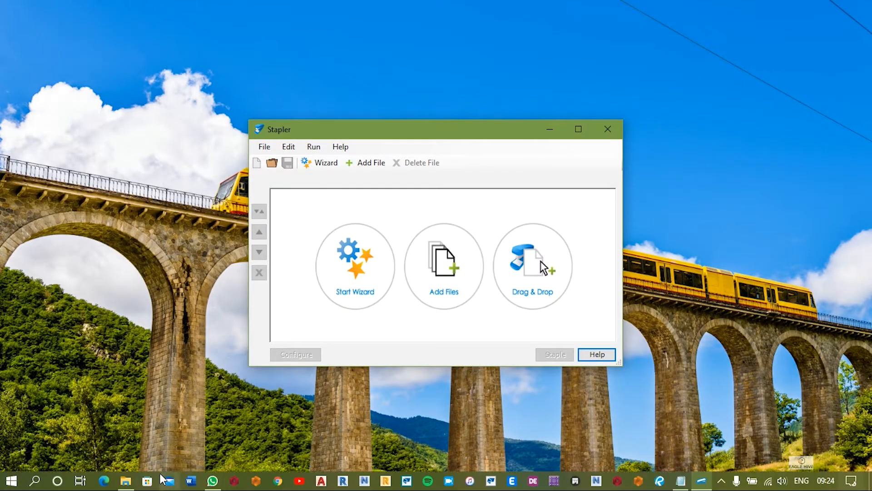
# Add the first floor PLAN, ground floor PLAN and roof PLAN PDFs from the New folder in File Explorer to Stapler
pyautogui.click(126, 481)
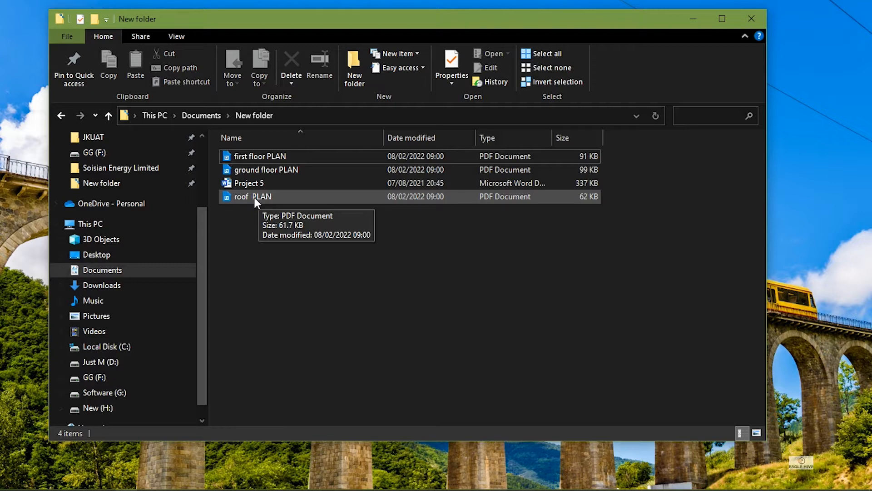
pyautogui.click(254, 196)
pyautogui.keyDown('ctrl'); pyautogui.click(263, 156); pyautogui.keyUp('ctrl')
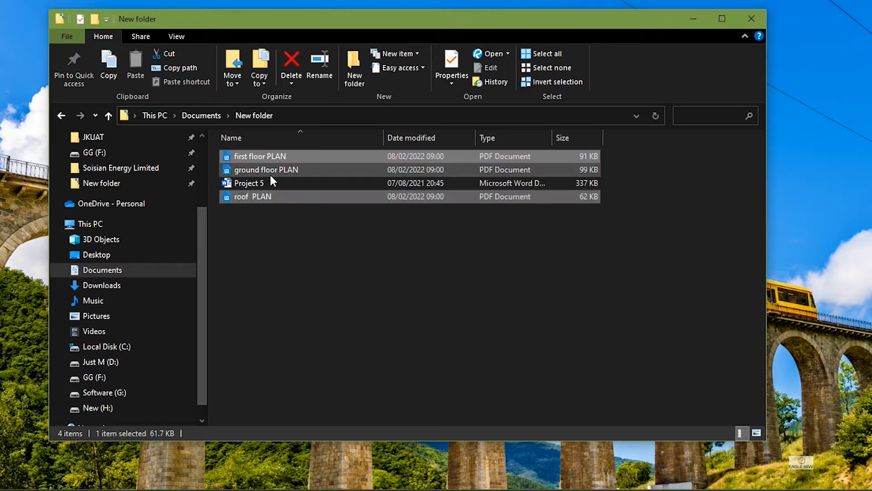
pyautogui.keyDown('ctrl'); pyautogui.click(245, 170); pyautogui.keyUp('ctrl')
pyautogui.moveTo(397, 21); pyautogui.dragTo(785, 135)
pyautogui.moveTo(699, 283); pyautogui.dragTo(349, 263)
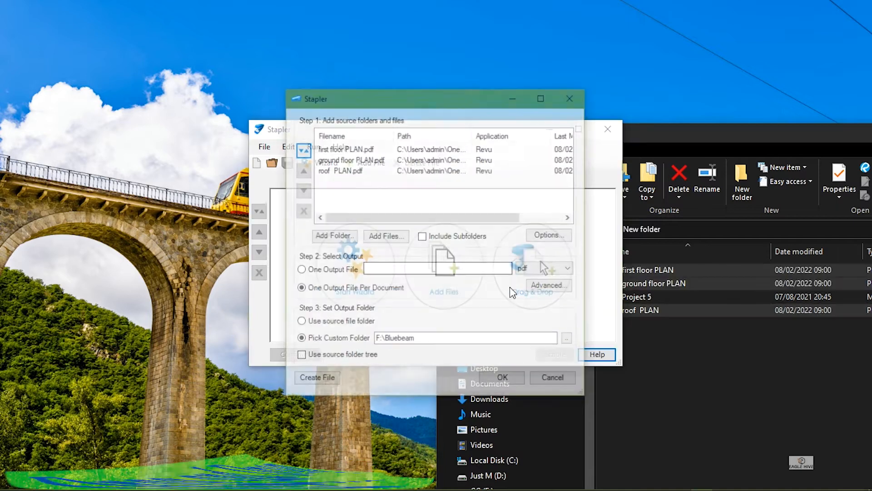
# Set the job to produce one PDF output file named Combined Floors and accept the wizard settings
pyautogui.click(323, 270)
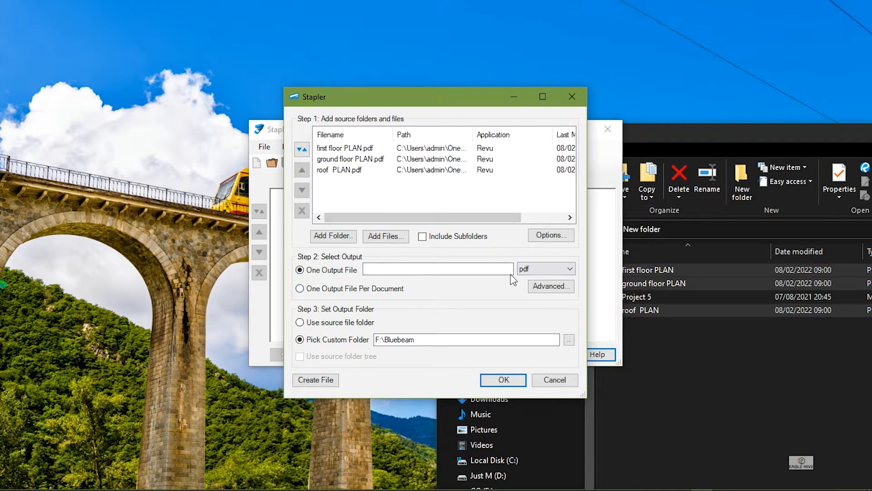
pyautogui.click(536, 270)
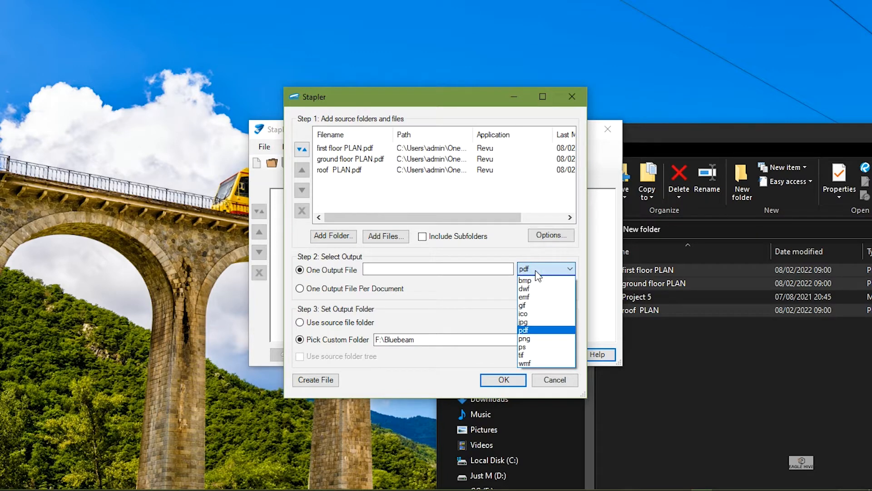
pyautogui.click(521, 331)
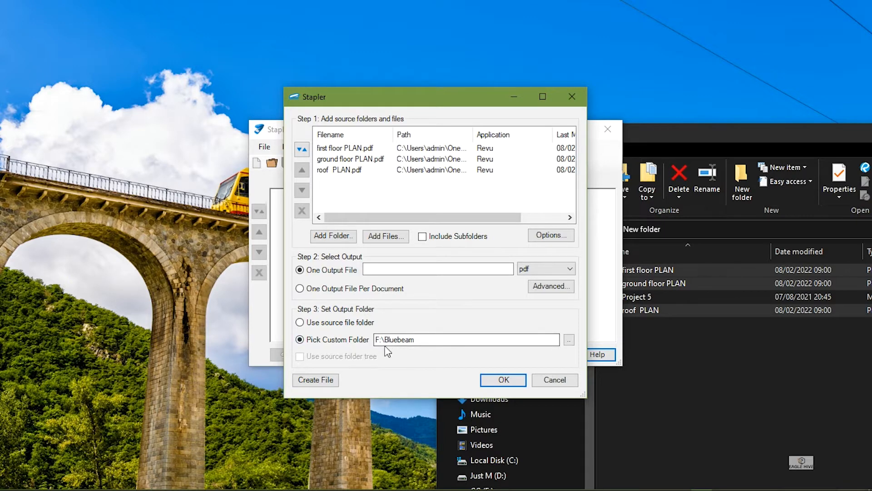
pyautogui.click(498, 384)
pyautogui.click(503, 290)
pyautogui.write('Combined ')
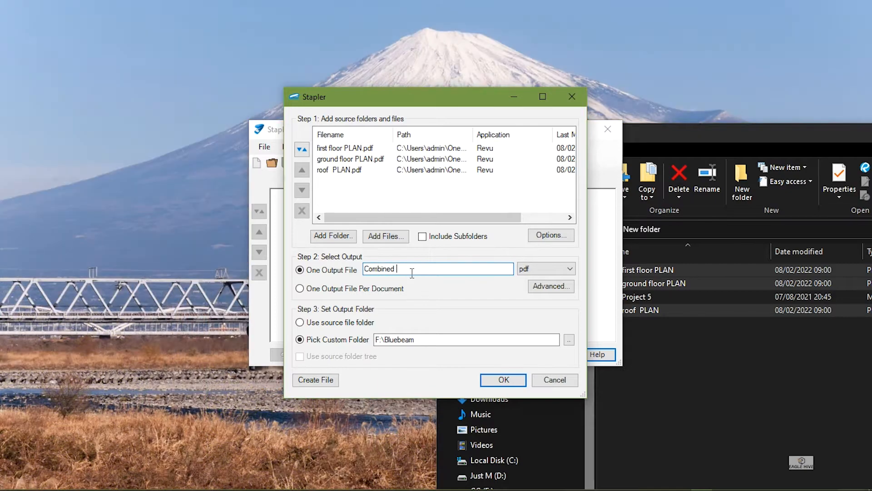
pyautogui.write('Floor')
pyautogui.click(500, 381)
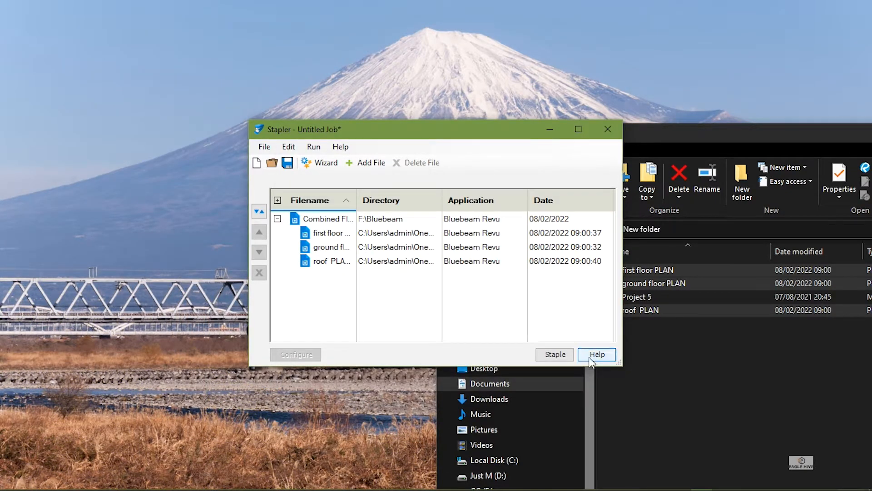
# Staple the Combined Floors job and look through the pages of the combined PDF in Revu
pyautogui.click(556, 354)
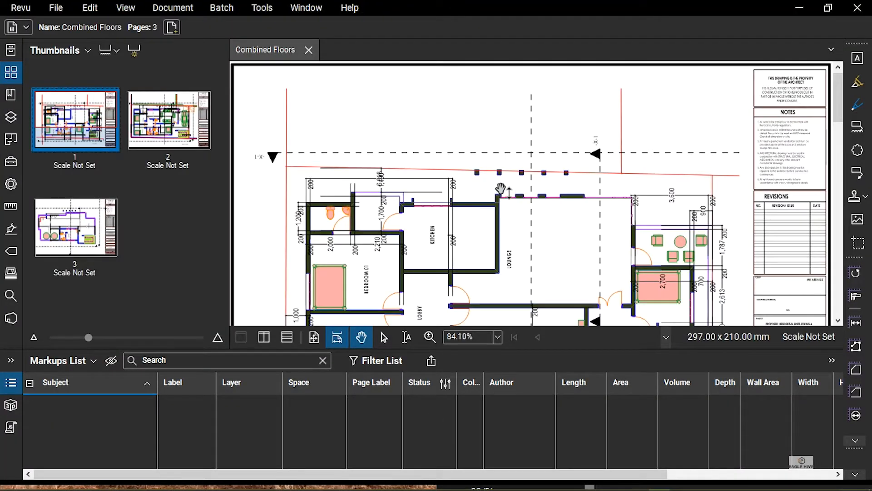
pyautogui.scroll(-10, 589, 204)
pyautogui.scroll(2, 589, 203)
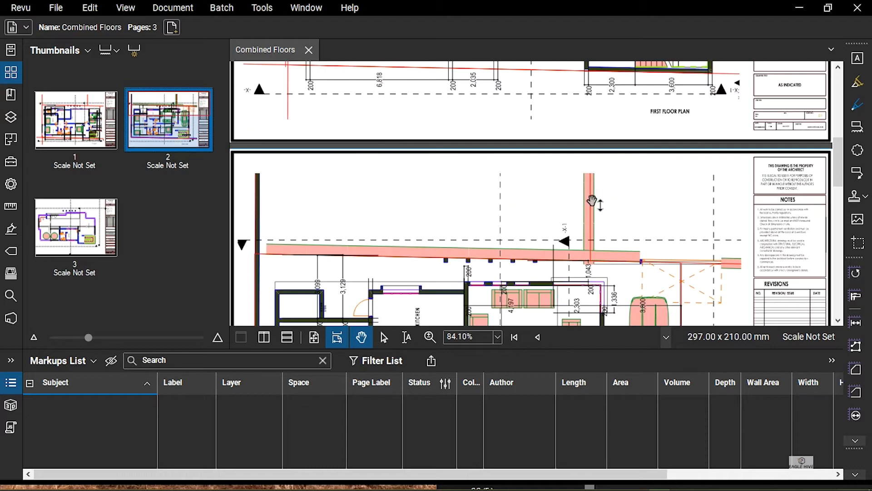
pyautogui.scroll(-10, 584, 194)
pyautogui.scroll(14, 585, 191)
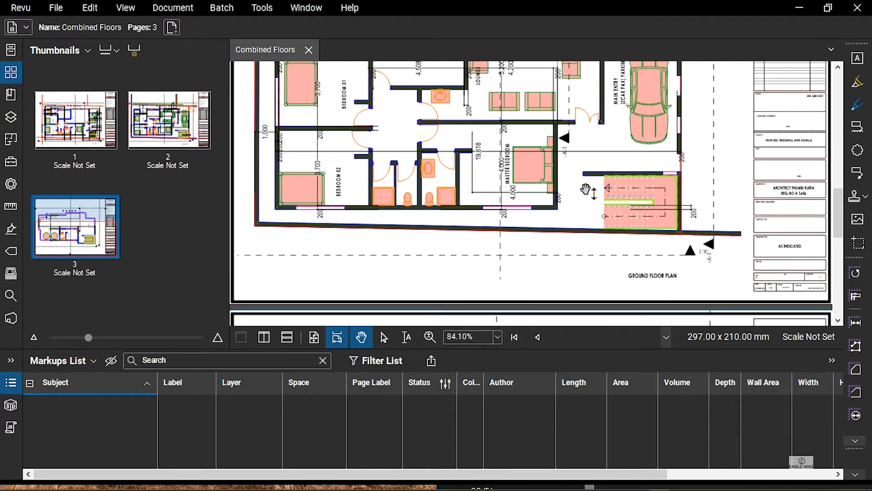
# Start calibrating page 1 and pick two points across the 200-thick wall at the toilet's outer corner
pyautogui.click(91, 148)
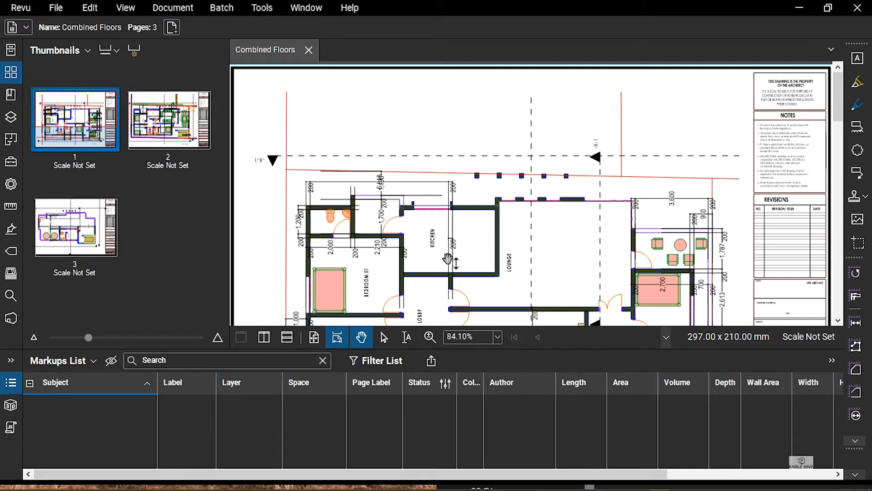
pyautogui.scroll(7, 316, 218)
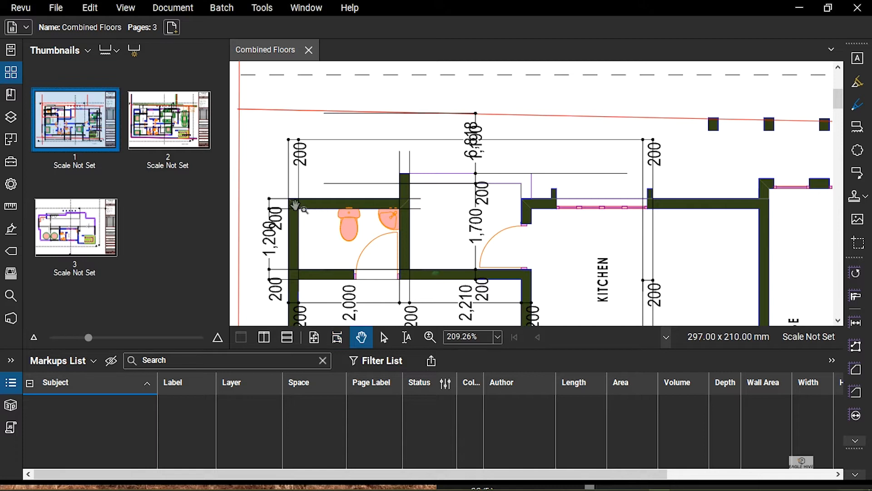
pyautogui.scroll(1, 390, 201)
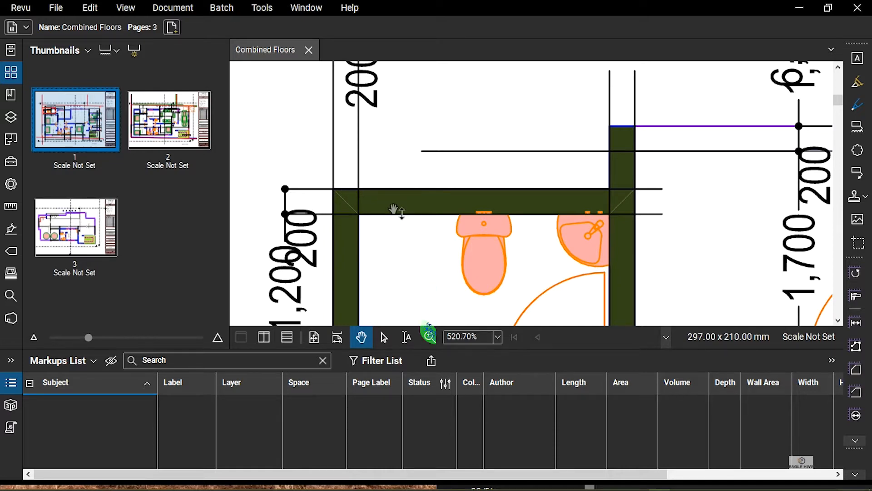
pyautogui.scroll(2, 391, 210)
pyautogui.scroll(-4, 393, 240)
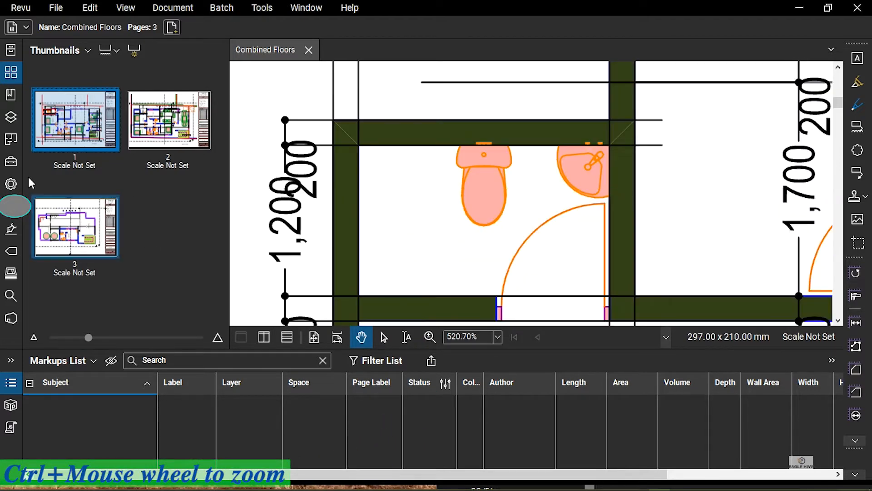
pyautogui.click(13, 207)
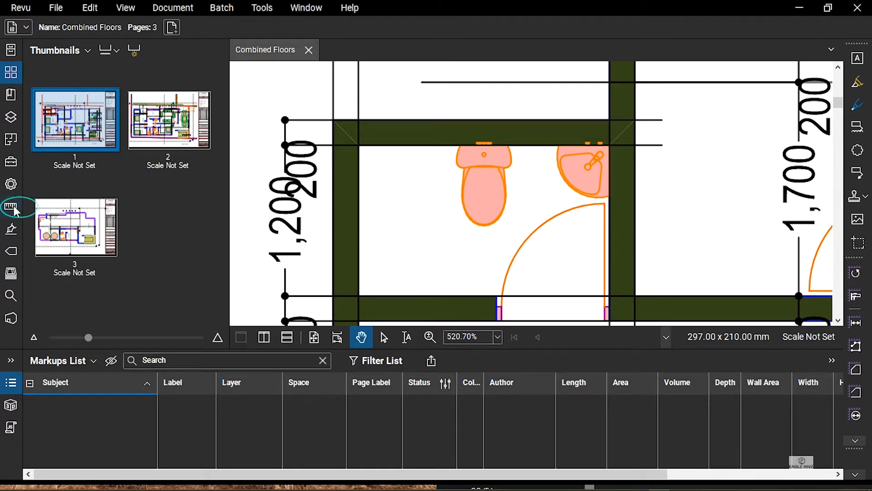
pyautogui.click(82, 146)
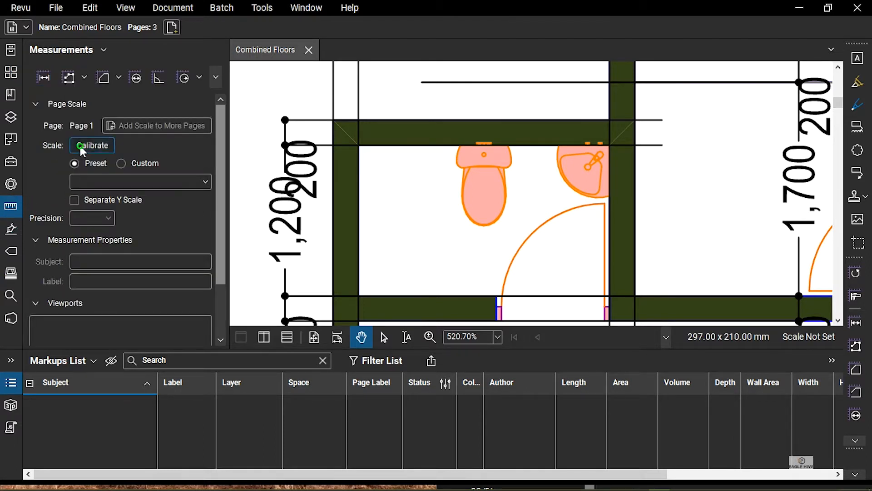
pyautogui.click(539, 291)
pyautogui.click(334, 121)
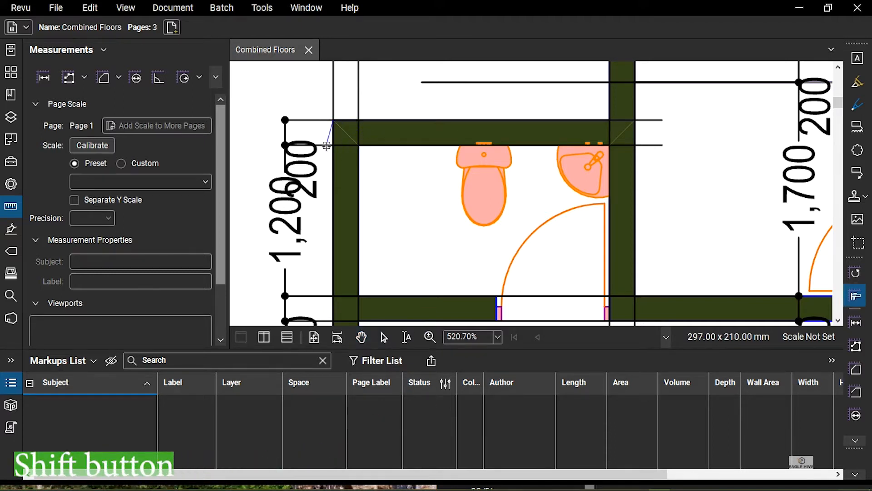
pyautogui.click(334, 147)
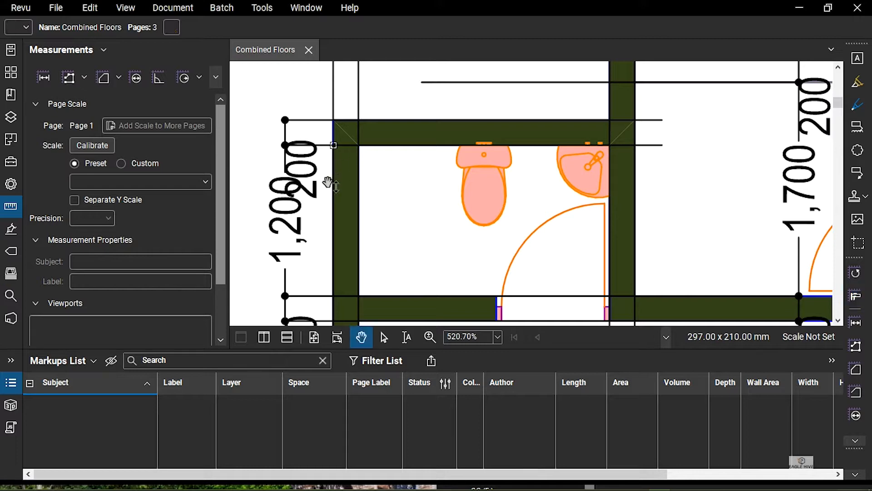
pyautogui.moveTo(363, 156); pyautogui.dragTo(441, 246)
pyautogui.moveTo(363, 251); pyautogui.dragTo(294, 111)
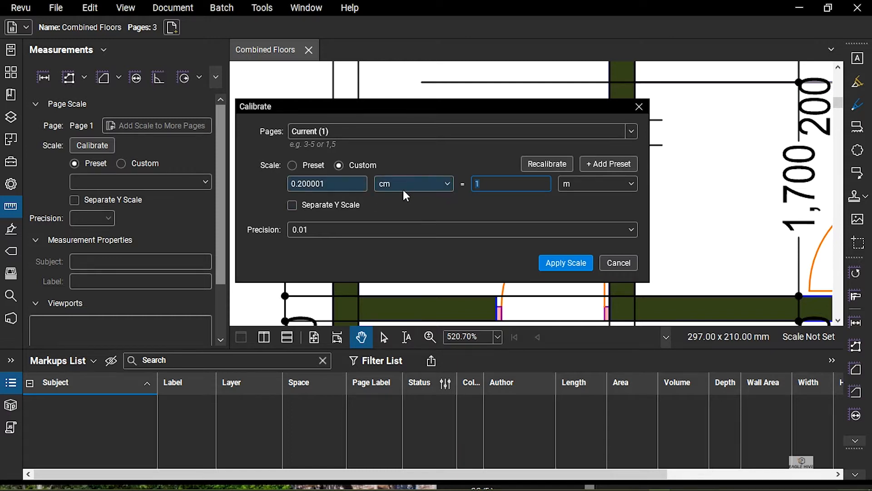
# Set the measured distance on page 1 to 200 mm with a precision of 1 and apply the scale
pyautogui.click(590, 184)
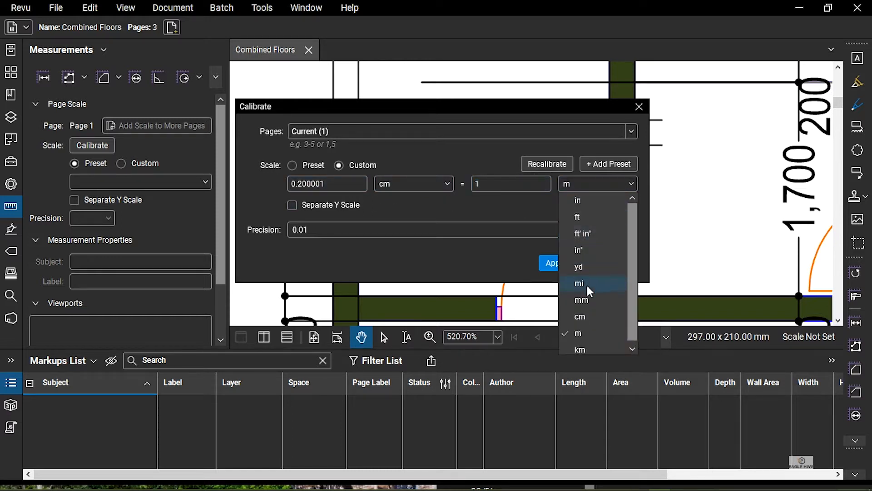
pyautogui.click(582, 300)
pyautogui.click(473, 186)
pyautogui.moveTo(473, 187); pyautogui.dragTo(503, 189)
pyautogui.write('200')
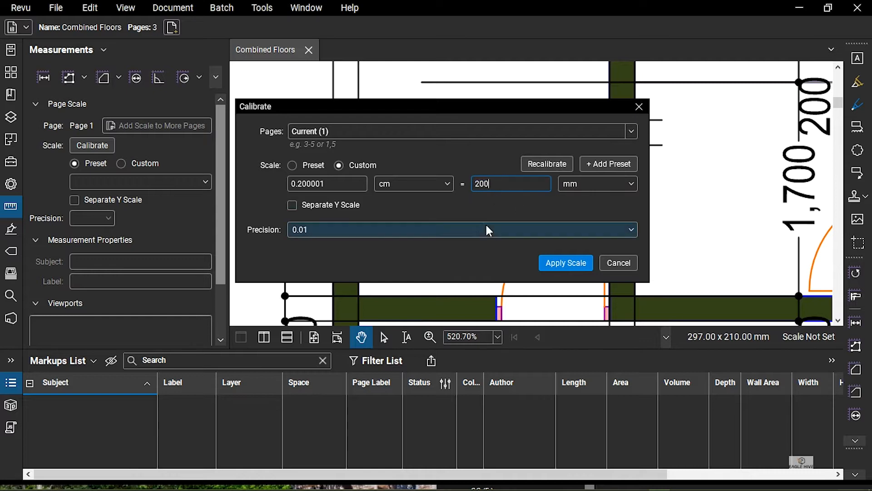
pyautogui.click(310, 231)
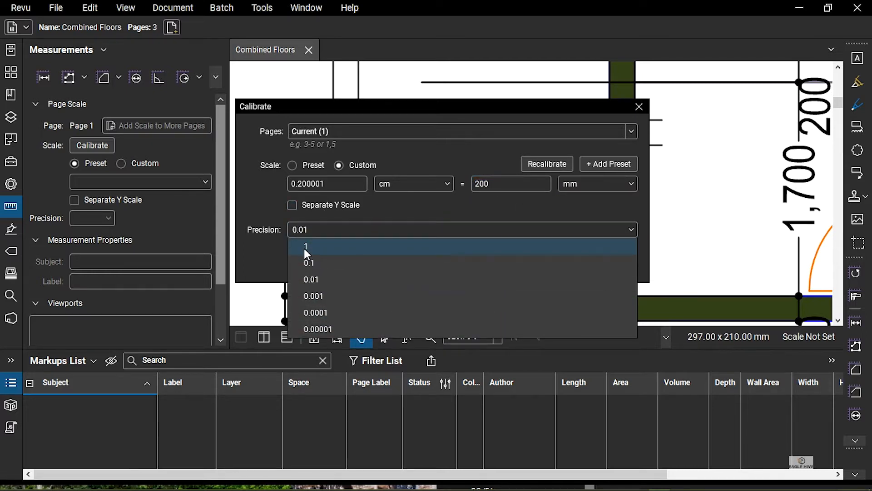
pyautogui.click(306, 247)
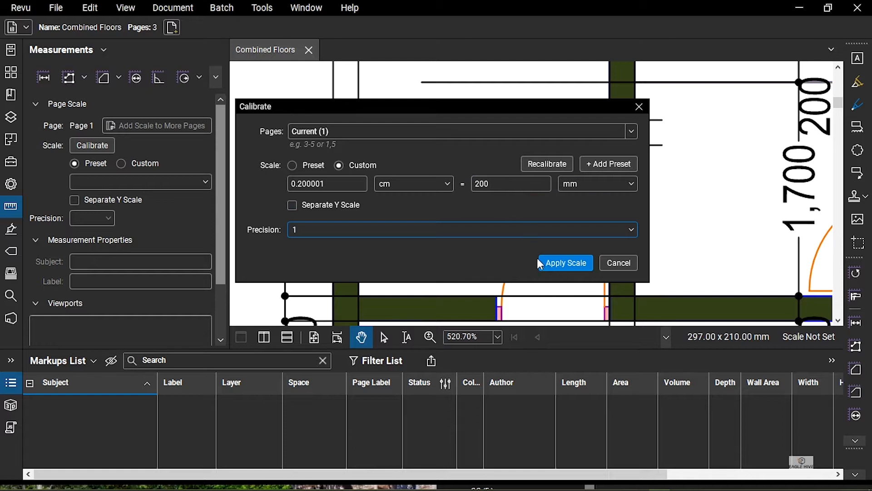
pyautogui.click(551, 263)
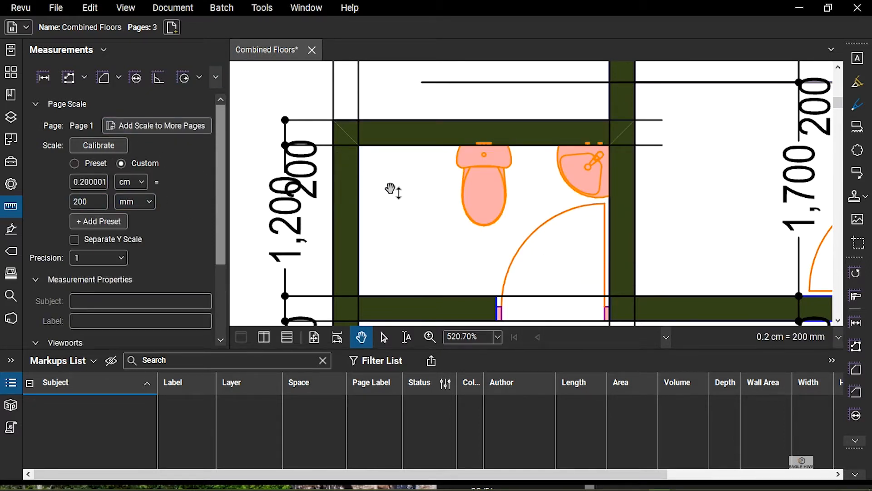
pyautogui.click(11, 208)
pyautogui.scroll(-2, 363, 190)
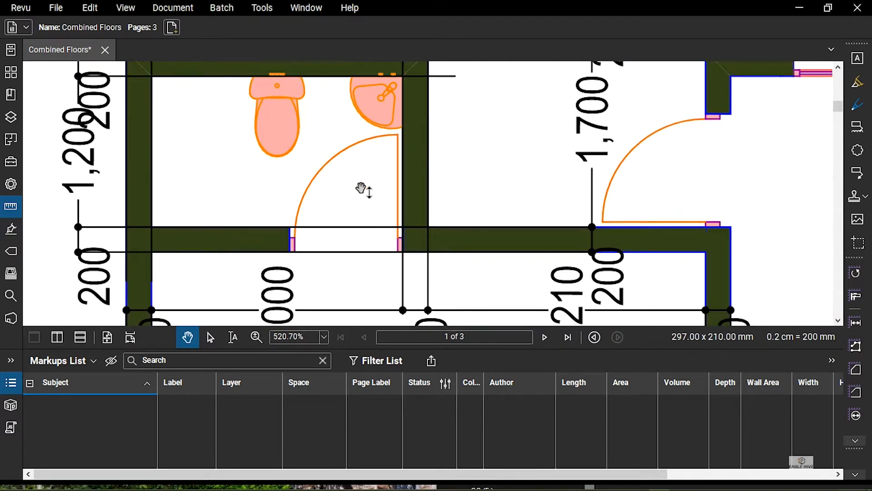
pyautogui.scroll(-5, 364, 190)
pyautogui.scroll(5, 402, 166)
pyautogui.scroll(-7, 368, 167)
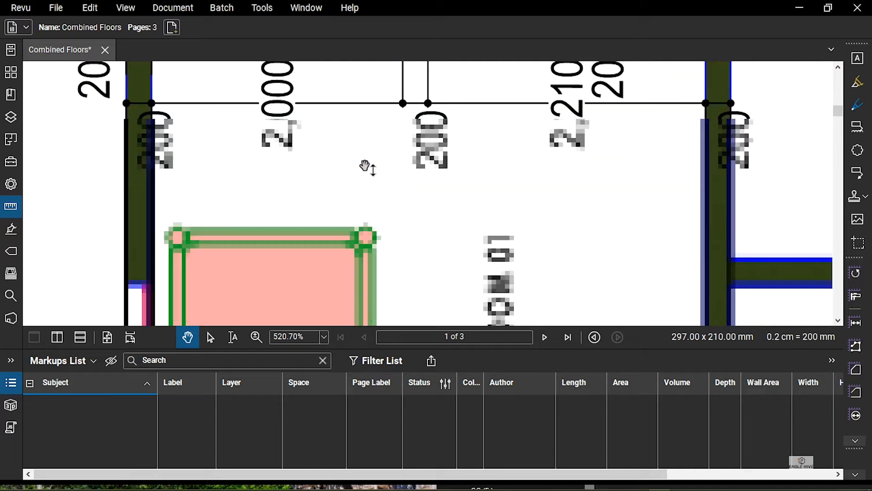
# Try to calibrate page 2 by picking two points on the 200 dimension across a wall
pyautogui.click(10, 72)
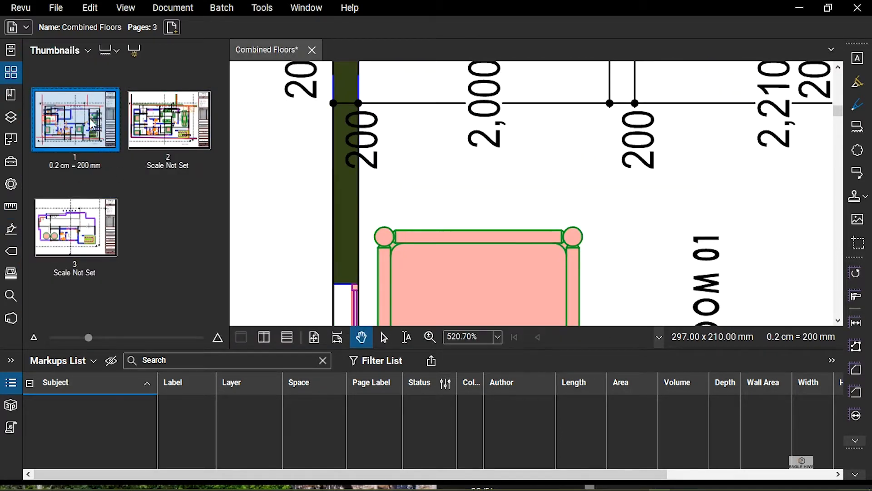
pyautogui.click(165, 134)
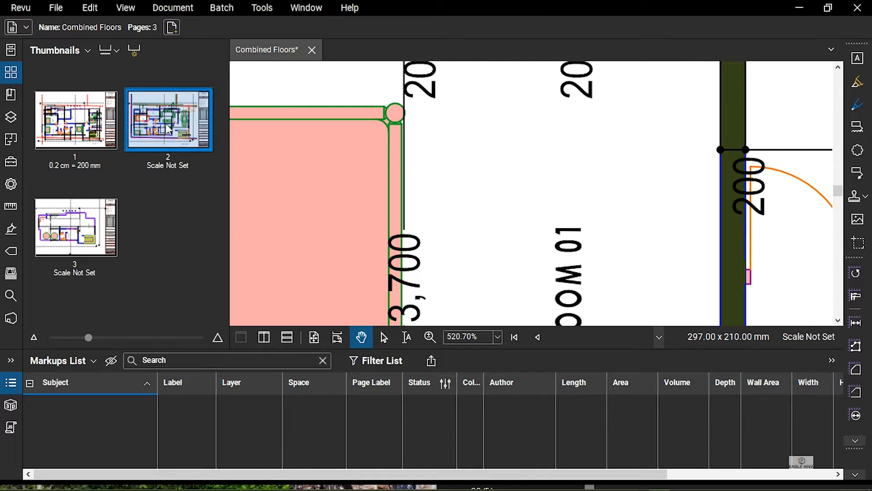
pyautogui.scroll(3, 448, 189)
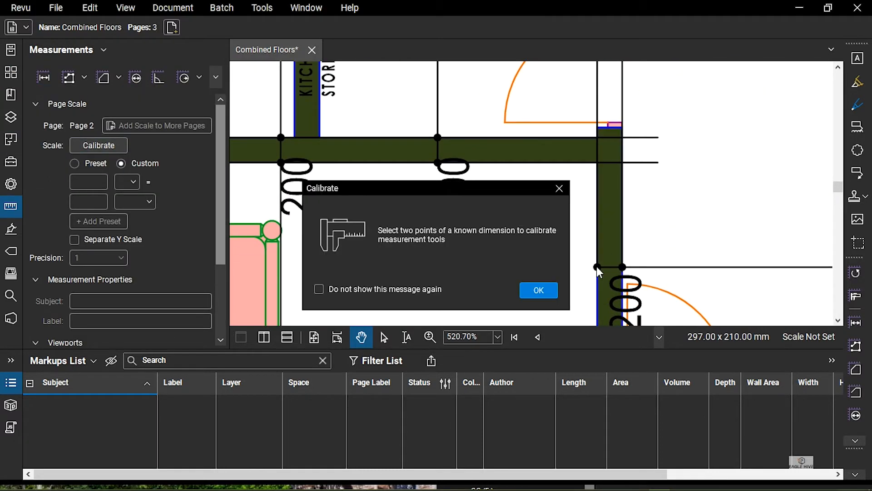
pyautogui.click(539, 290)
pyautogui.click(594, 268)
pyautogui.scroll(10, 621, 267)
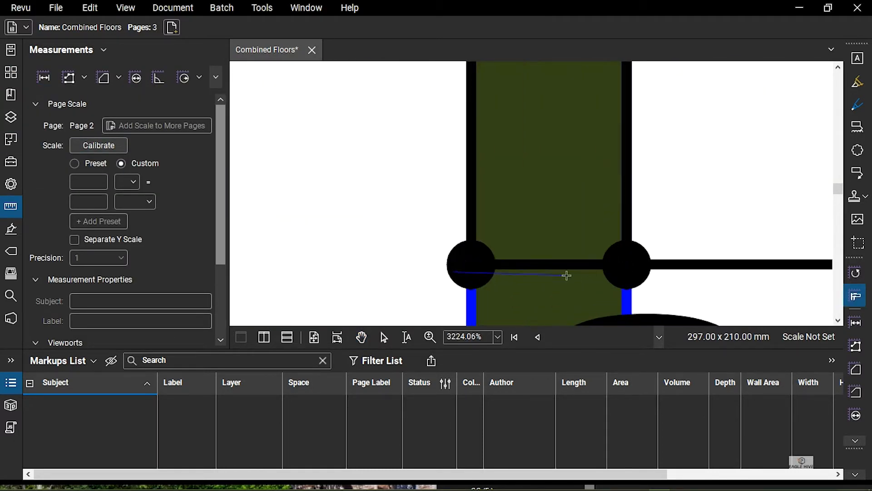
pyautogui.click(587, 268)
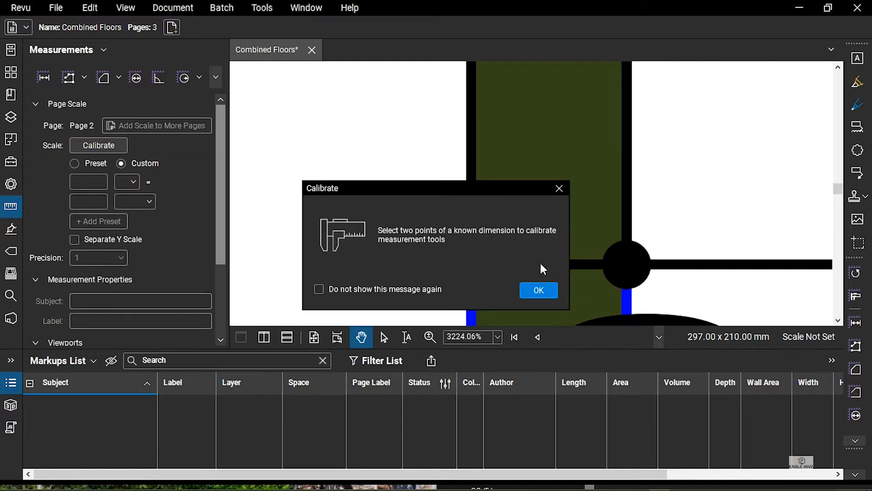
# Restart the page 2 calibration across the same wall and apply a scale of 200 mm with precision 1
pyautogui.click(539, 289)
pyautogui.click(473, 246)
pyautogui.click(628, 247)
pyautogui.click(623, 238)
pyautogui.click(579, 355)
pyautogui.doubleClick(499, 244)
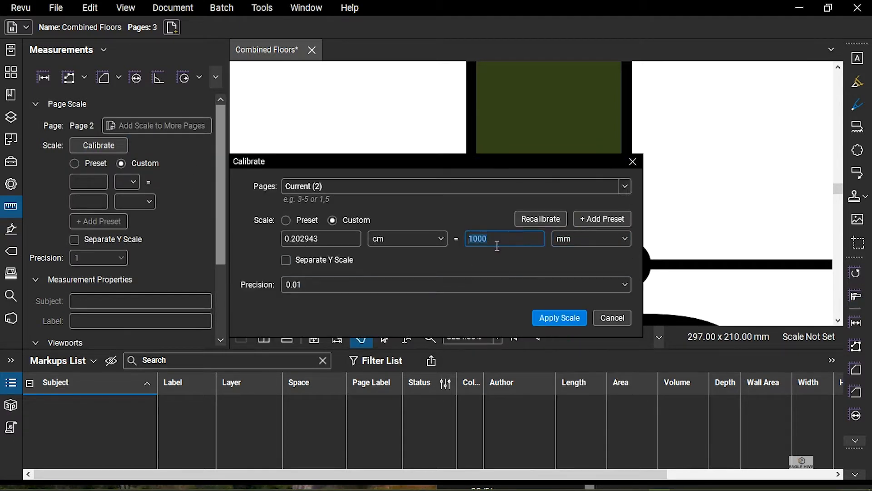
pyautogui.click(546, 285)
pyautogui.click(545, 301)
pyautogui.click(576, 320)
# Start calibrating page 3 and pick two points across the wall end at the door opening beside the washbasin
pyautogui.click(11, 73)
pyautogui.click(93, 217)
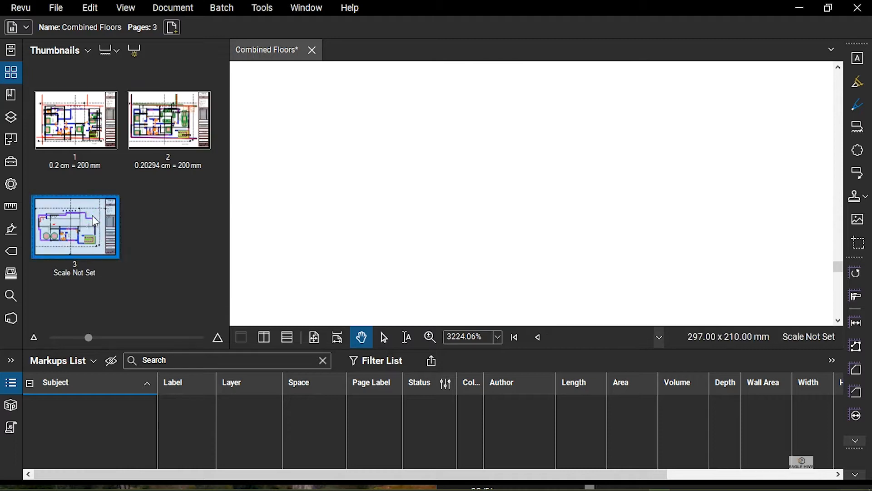
pyautogui.scroll(-8, 471, 213)
pyautogui.scroll(7, 520, 209)
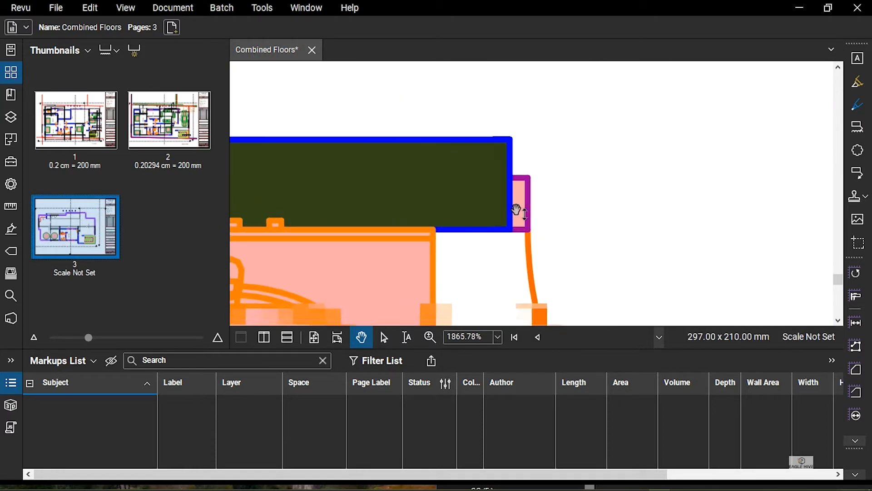
pyautogui.click(11, 207)
pyautogui.click(98, 145)
pyautogui.click(518, 288)
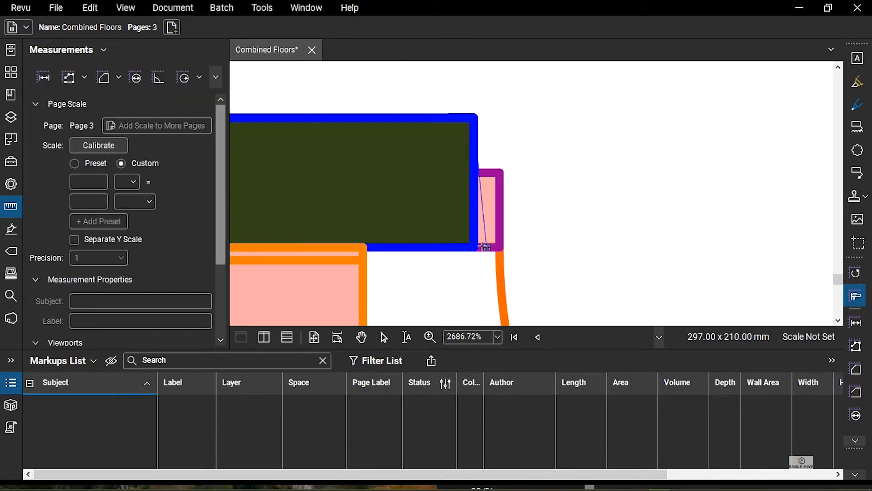
pyautogui.click(474, 247)
# Set the measured distance on page 3 to 200 mm with a precision of 1 and apply the scale
pyautogui.click(625, 237)
pyautogui.click(575, 354)
pyautogui.doubleClick(503, 240)
pyautogui.write('200')
pyautogui.click(345, 284)
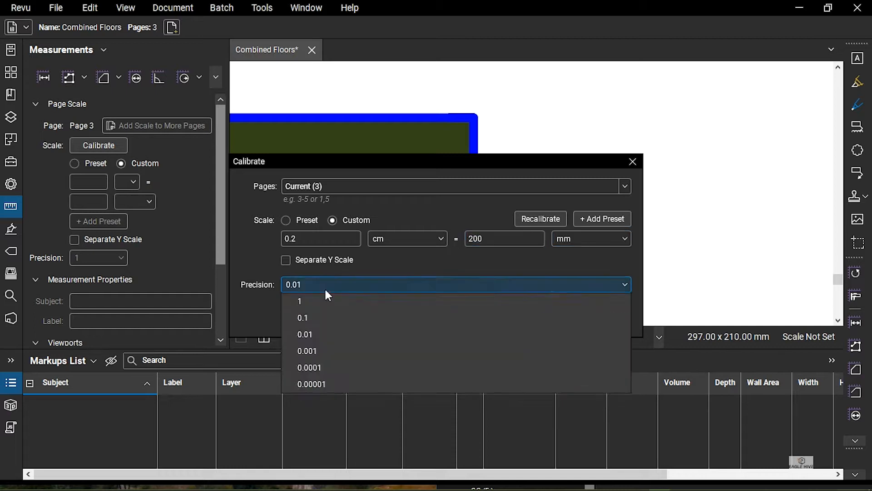
pyautogui.click(318, 300)
pyautogui.click(559, 318)
pyautogui.scroll(-6, 438, 246)
# Recalibrate page 2 across the wall end at a door opening, apply 200 mm, and check the scales in the page thumbnails
pyautogui.click(11, 71)
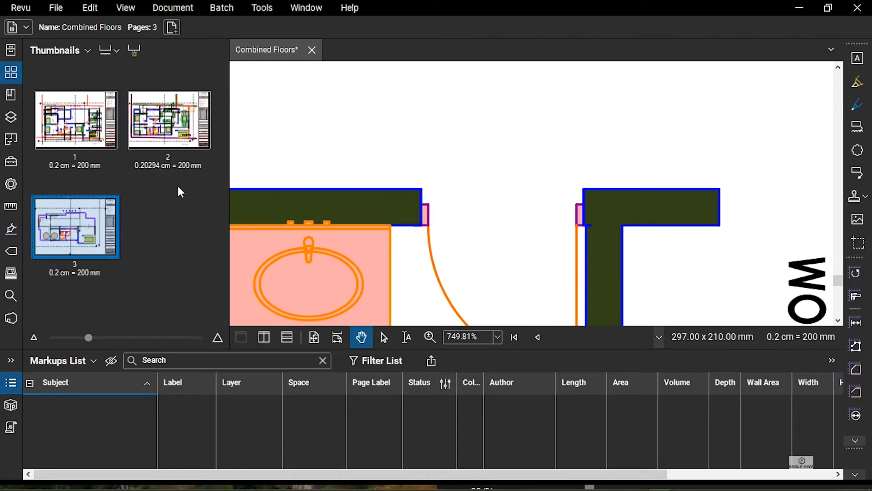
pyautogui.click(175, 125)
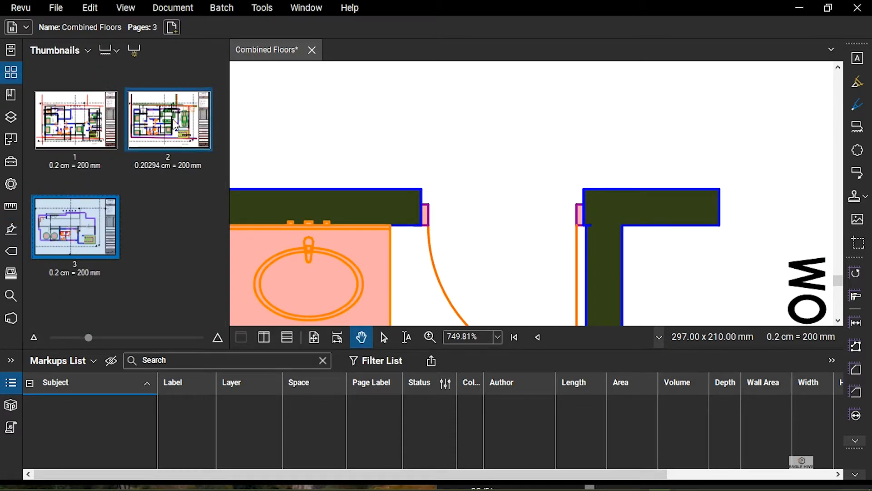
pyautogui.scroll(-3, 468, 175)
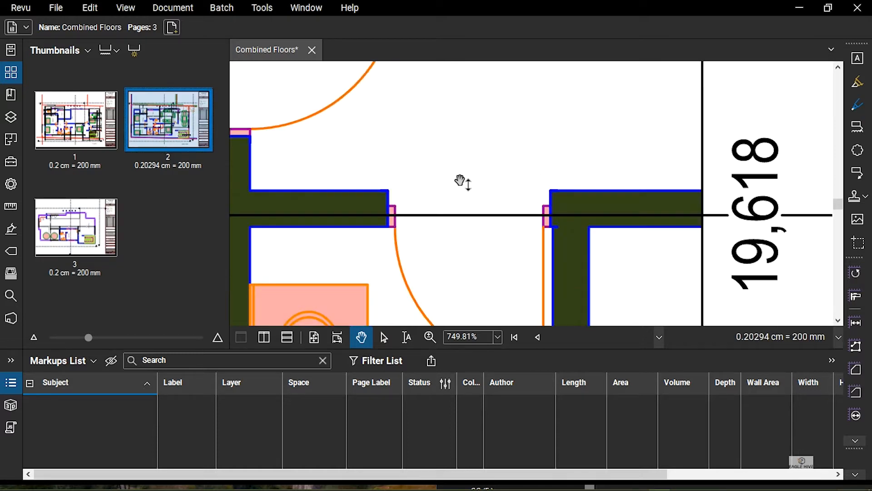
pyautogui.scroll(5, 386, 209)
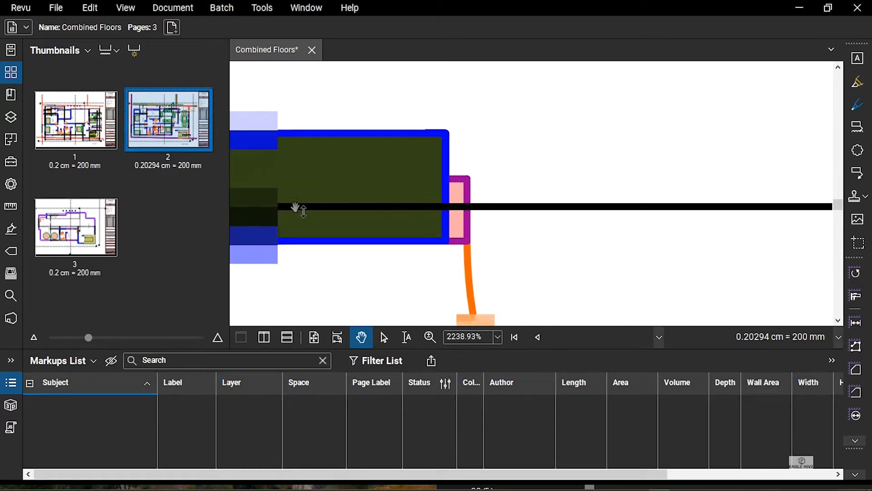
pyautogui.click(5, 208)
pyautogui.click(105, 145)
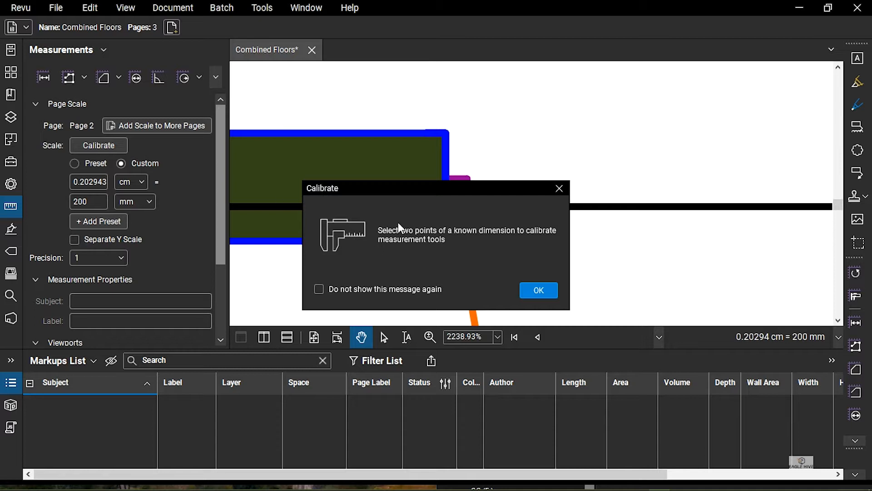
pyautogui.click(538, 293)
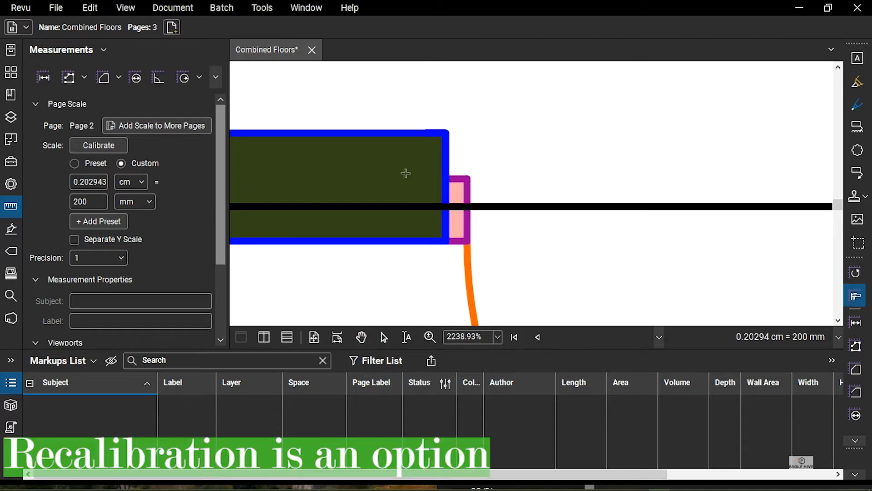
pyautogui.click(446, 134)
pyautogui.click(447, 240)
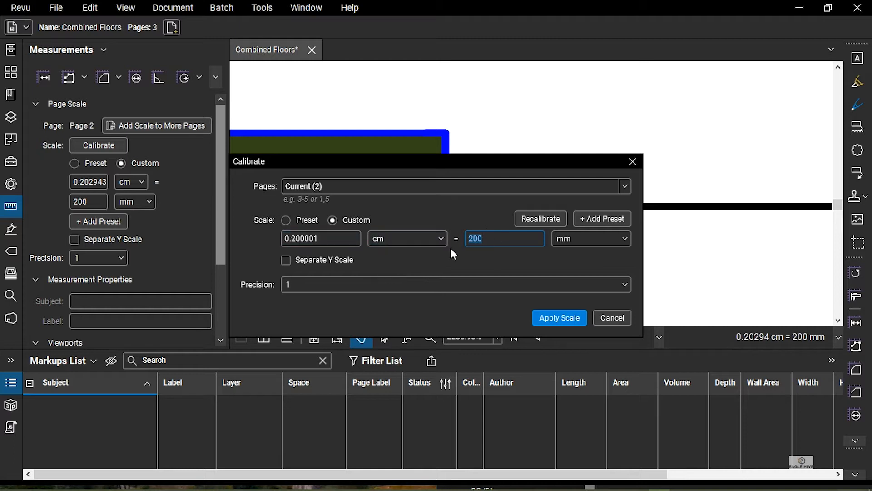
pyautogui.click(577, 316)
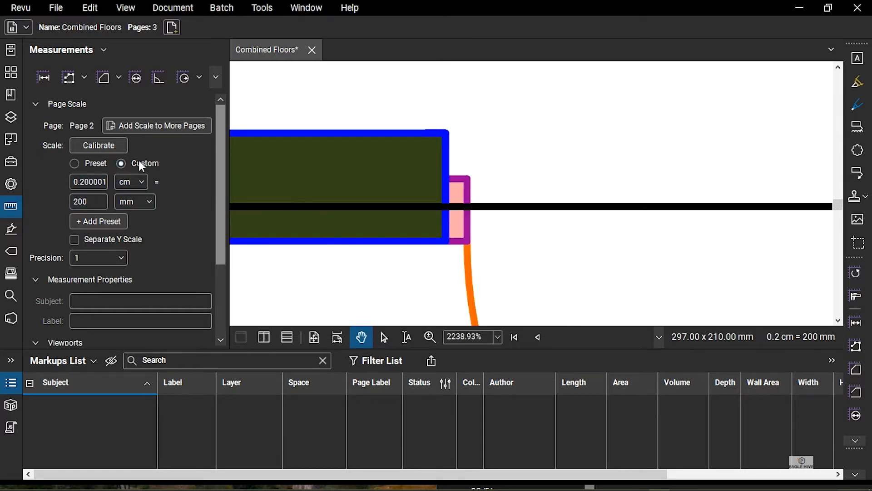
pyautogui.click(11, 74)
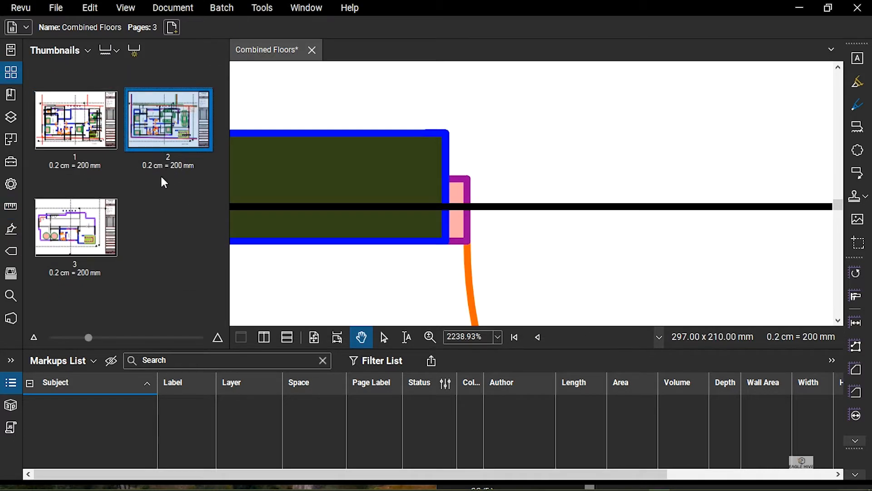
# Go to page 1 and draw a revision cloud around the FIRST FLOOR PLAN title
pyautogui.click(93, 129)
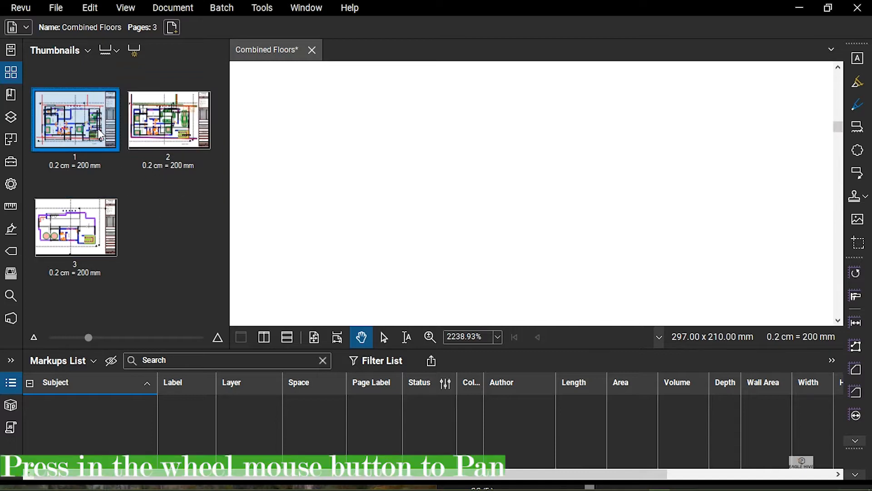
pyautogui.scroll(-8, 463, 184)
pyautogui.scroll(-4, 467, 189)
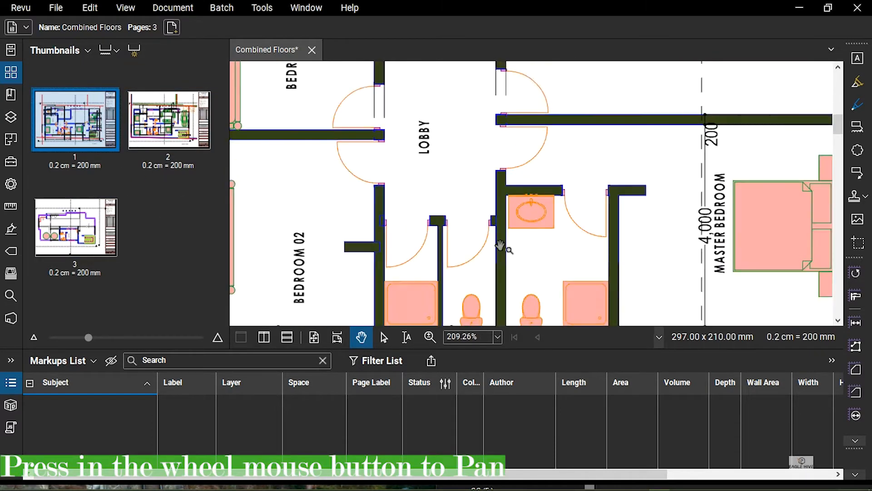
pyautogui.moveTo(510, 249)
pyautogui.mouseDown()
pyautogui.moveTo(531, 180)
pyautogui.moveTo(522, 253)
pyautogui.mouseUp()
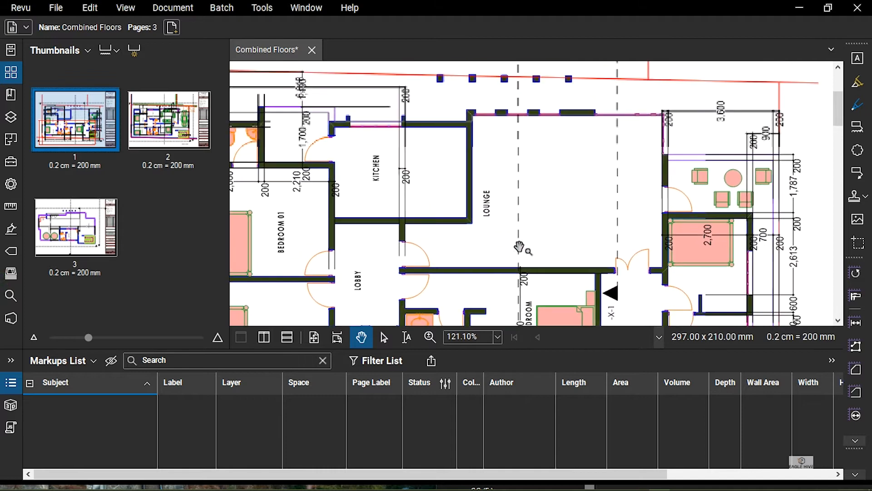
pyautogui.scroll(-1, 522, 253)
pyautogui.moveTo(584, 228); pyautogui.dragTo(552, 175)
pyautogui.scroll(-1, 593, 198)
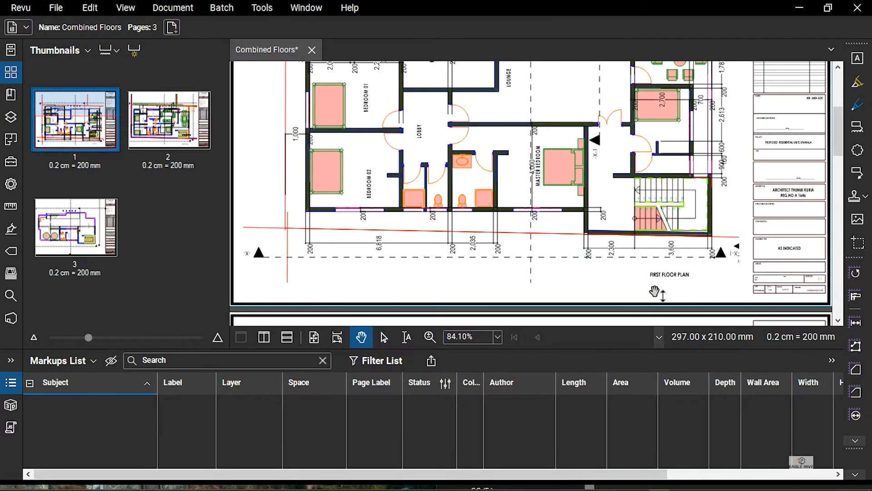
pyautogui.scroll(3, 669, 278)
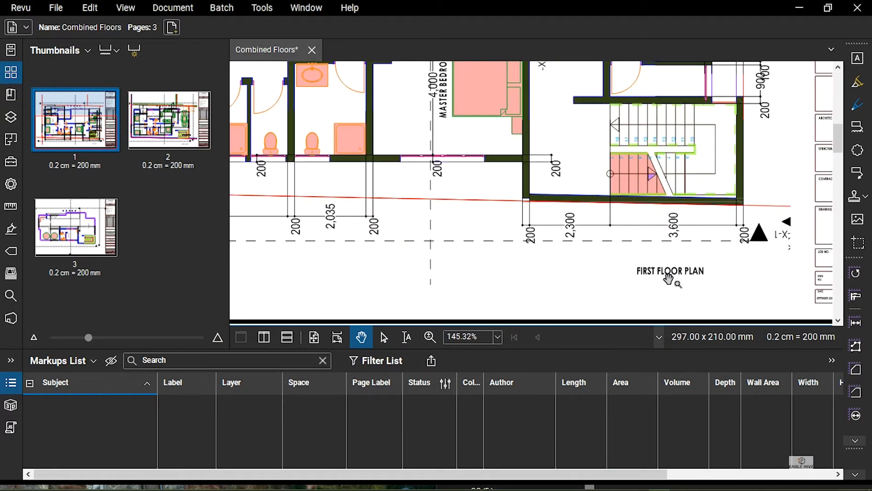
pyautogui.scroll(4, 669, 279)
pyautogui.click(858, 150)
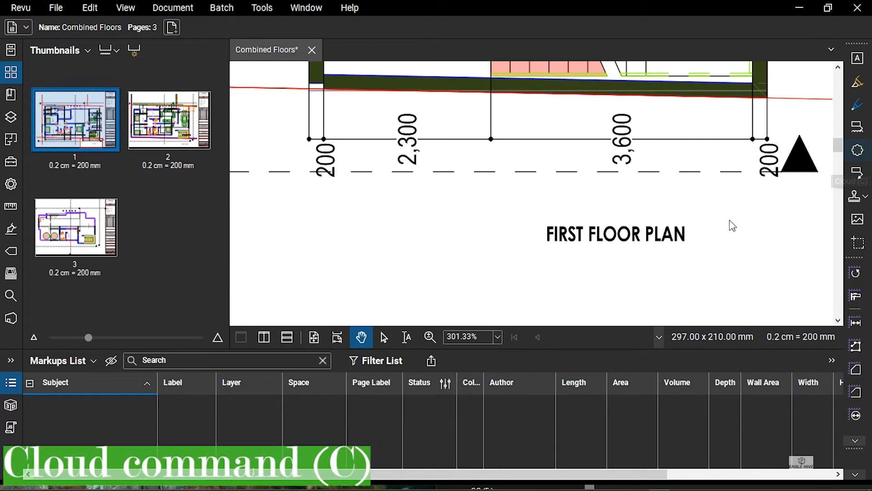
pyautogui.moveTo(703, 219); pyautogui.dragTo(528, 259)
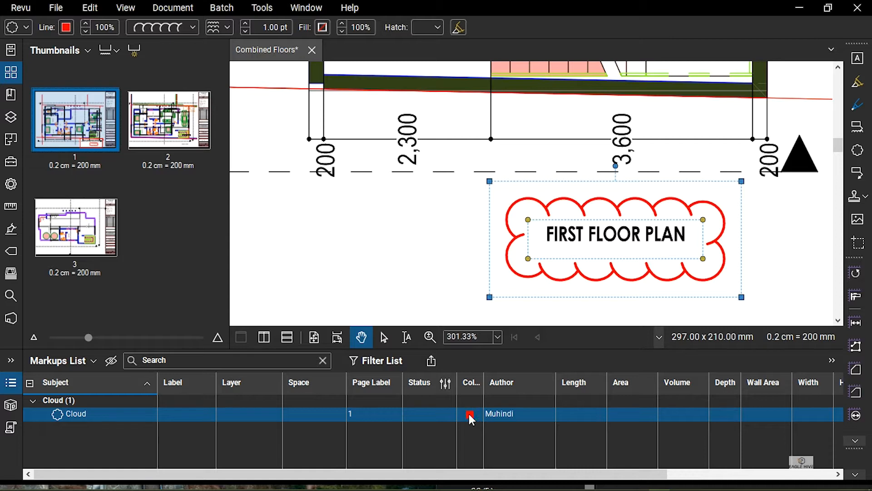
# Recolour the cloud around the FIRST FLOOR PLAN title green and assign it to a new layer named BlueB
pyautogui.doubleClick(470, 414)
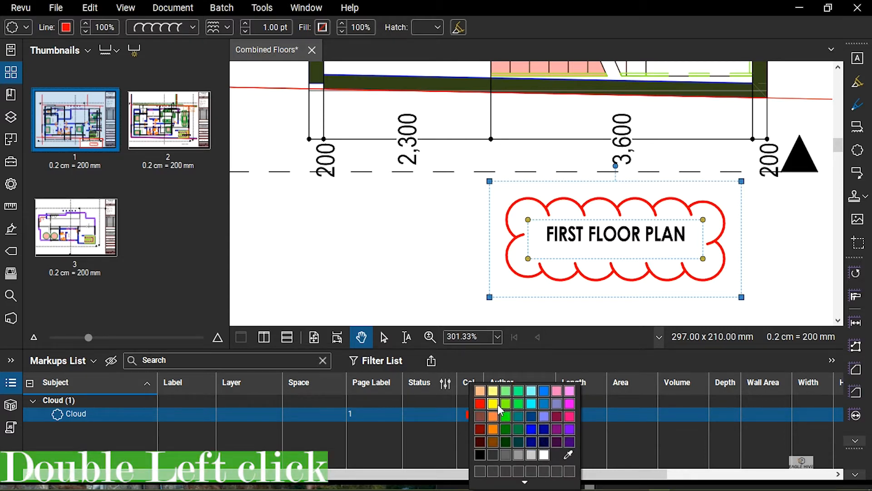
pyautogui.click(509, 408)
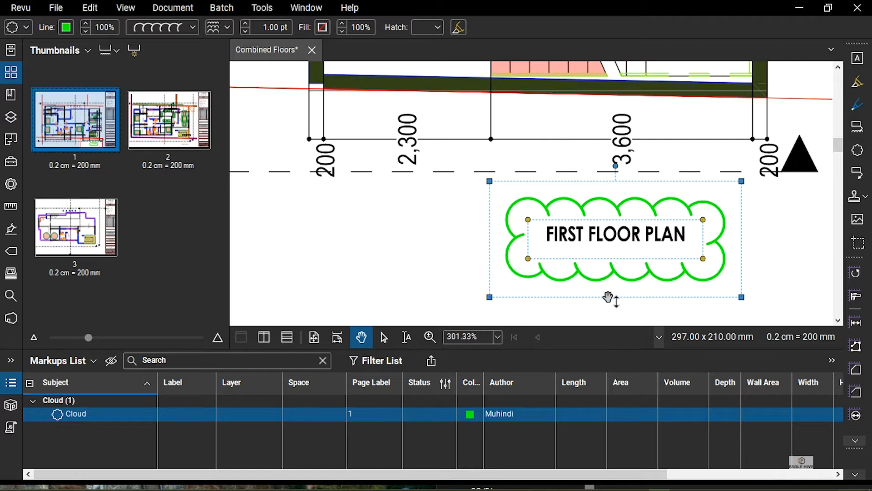
pyautogui.rightClick(650, 213)
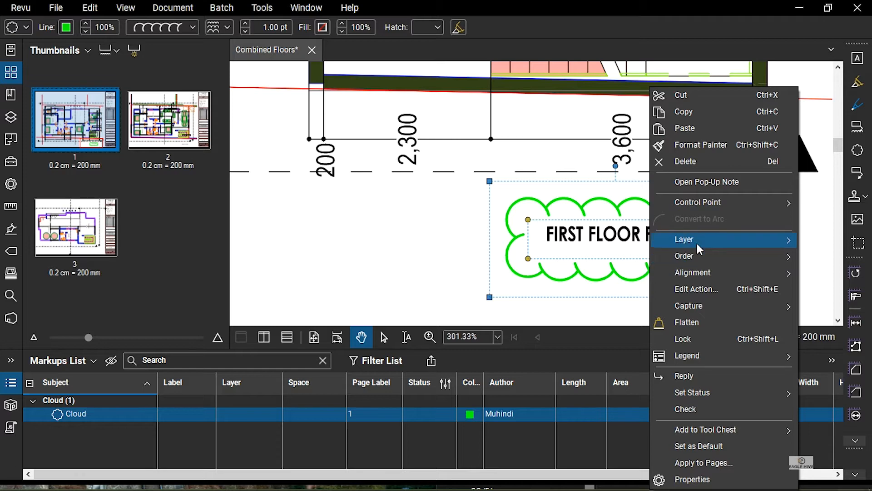
pyautogui.moveTo(710, 241)
pyautogui.click(552, 425)
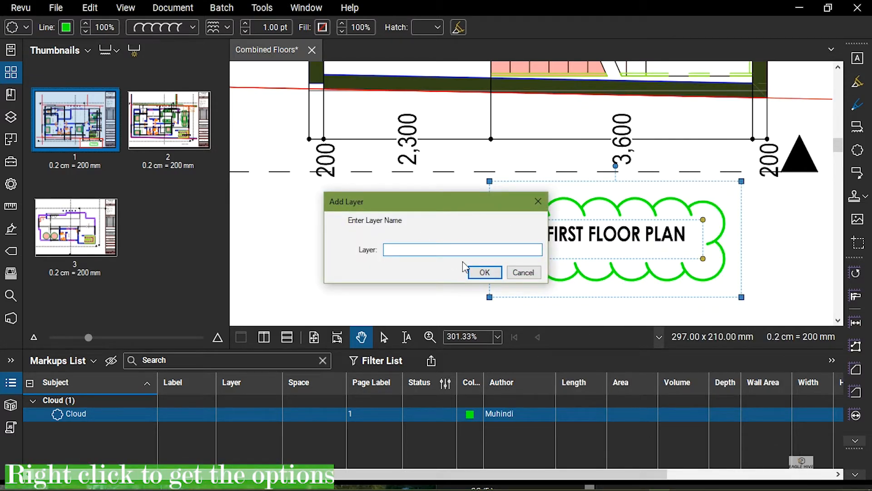
pyautogui.write('BlueB')
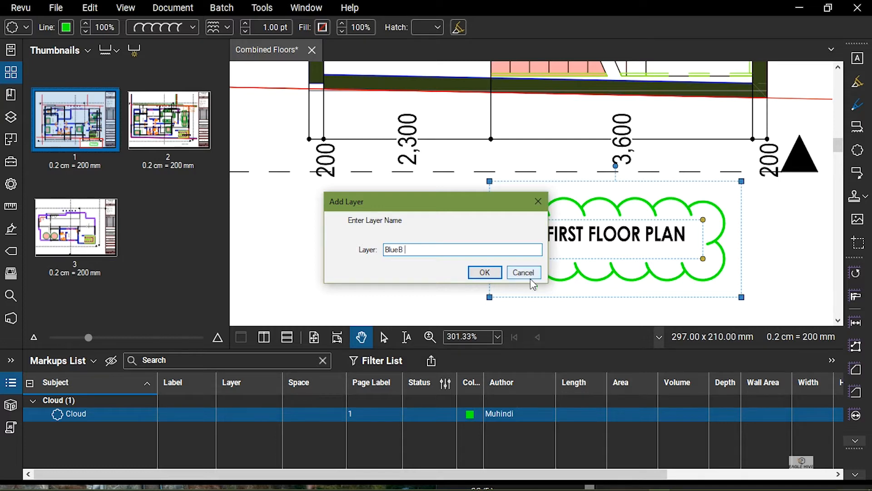
pyautogui.click(485, 272)
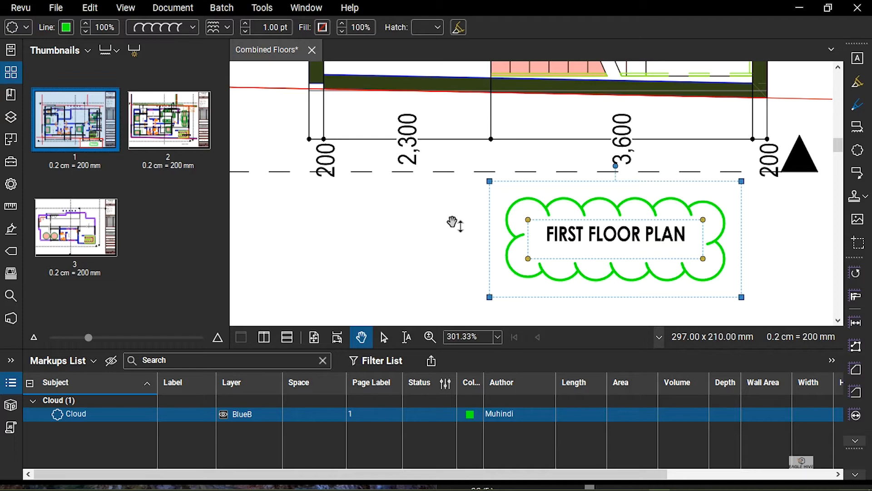
# Draw a revision cloud around the small toilet room next to BEDROOM 01 on page 1
pyautogui.scroll(-5, 454, 219)
pyautogui.moveTo(464, 209); pyautogui.dragTo(483, 281)
pyautogui.moveTo(476, 171); pyautogui.dragTo(692, 318)
pyautogui.scroll(-2, 452, 187)
pyautogui.moveTo(364, 142); pyautogui.dragTo(408, 204)
pyautogui.scroll(2, 359, 184)
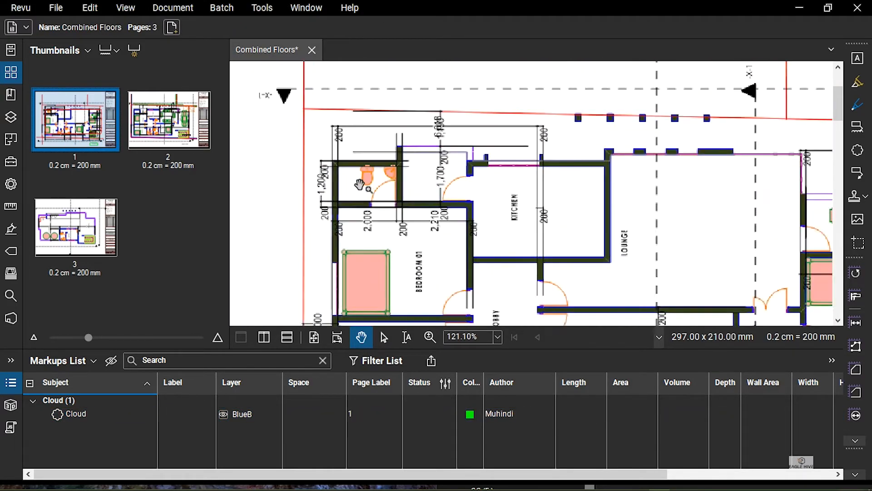
pyautogui.scroll(3, 360, 184)
pyautogui.moveTo(367, 148); pyautogui.dragTo(373, 213)
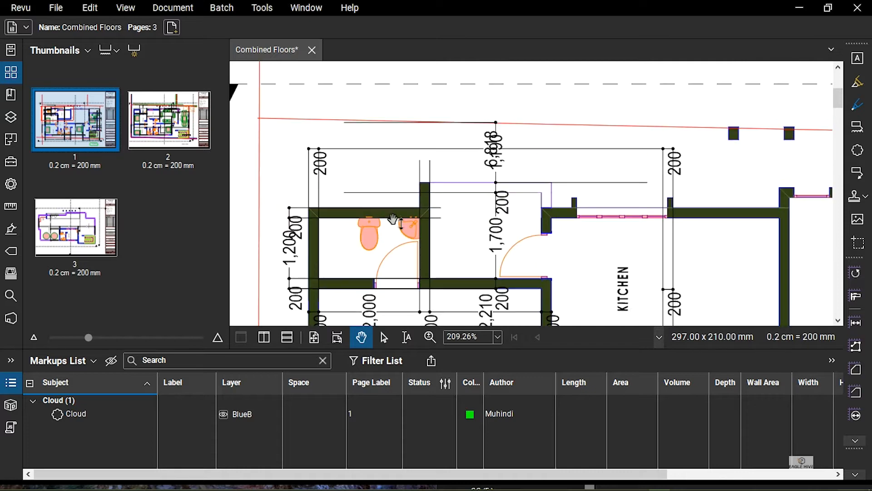
pyautogui.scroll(-1, 397, 226)
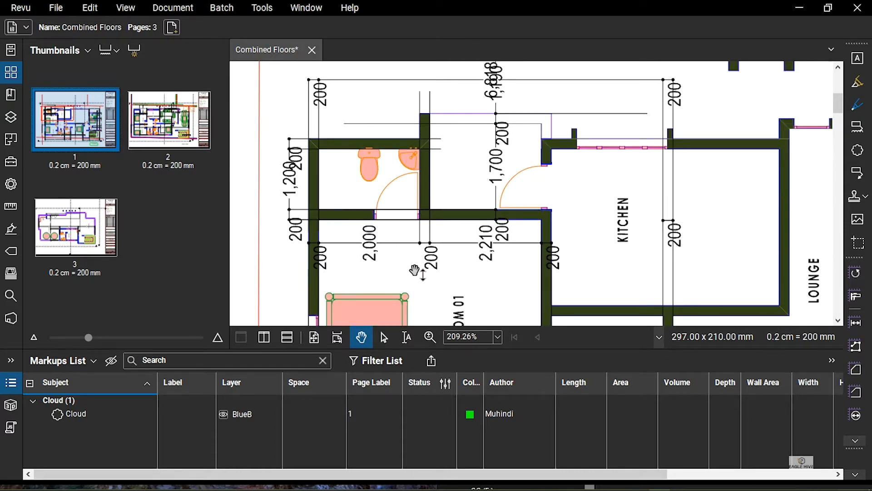
pyautogui.moveTo(415, 271); pyautogui.dragTo(376, 243)
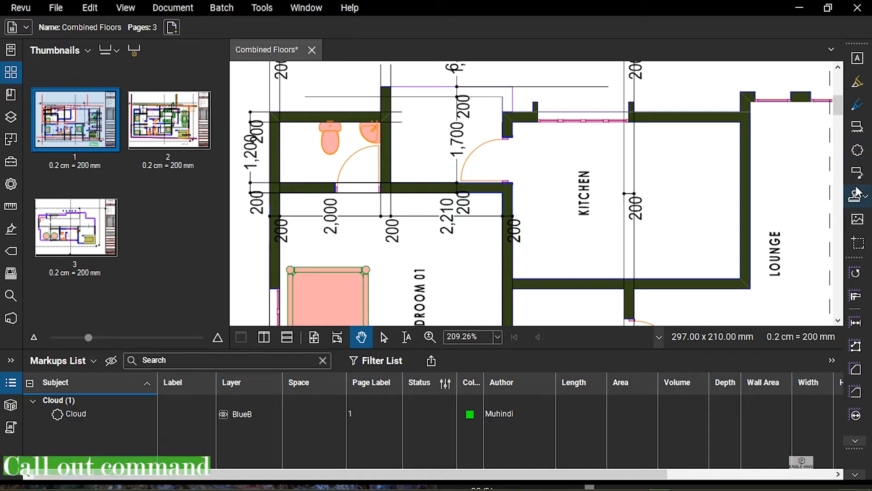
pyautogui.click(858, 154)
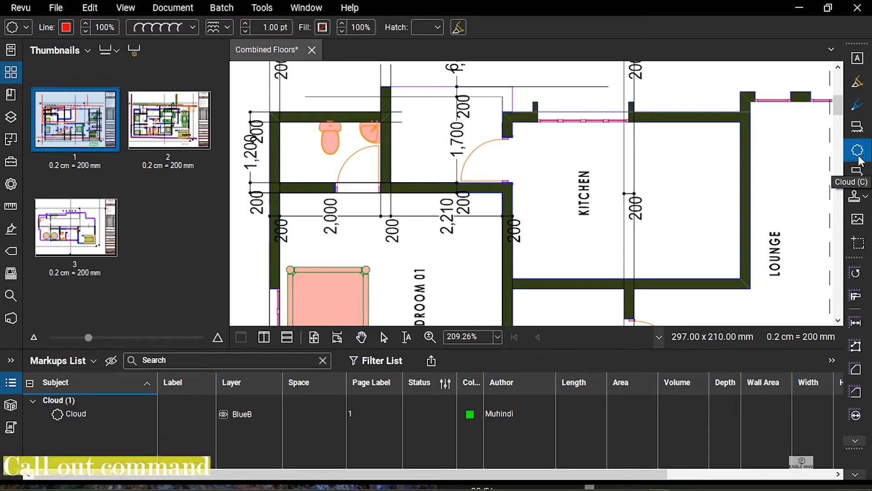
pyautogui.click(860, 175)
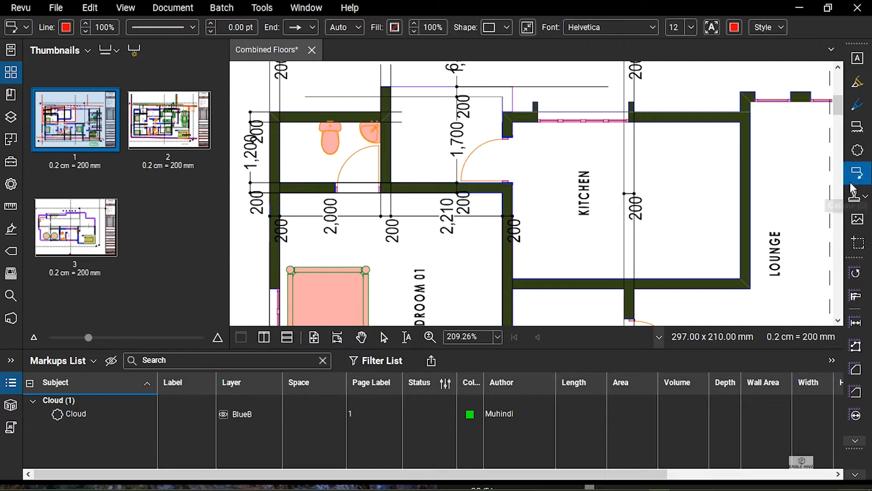
pyautogui.click(858, 151)
pyautogui.moveTo(492, 165); pyautogui.dragTo(534, 218)
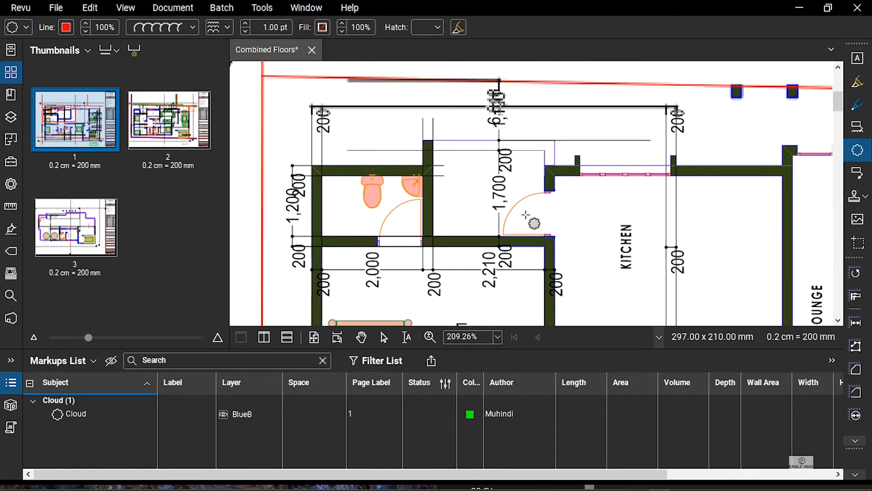
pyautogui.moveTo(429, 159)
pyautogui.mouseDown()
pyautogui.moveTo(375, 209)
pyautogui.moveTo(311, 247)
pyautogui.mouseUp()
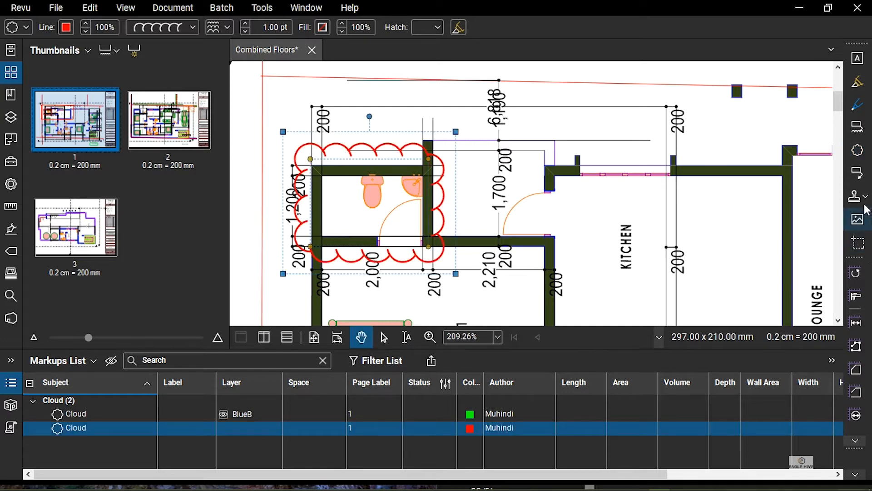
# Add a call-out reading "Room name?" with its arrow pointing at the corner of the clouded toilet room
pyautogui.click(861, 175)
pyautogui.moveTo(355, 174); pyautogui.dragTo(474, 238)
pyautogui.click(434, 239)
pyautogui.click(376, 211)
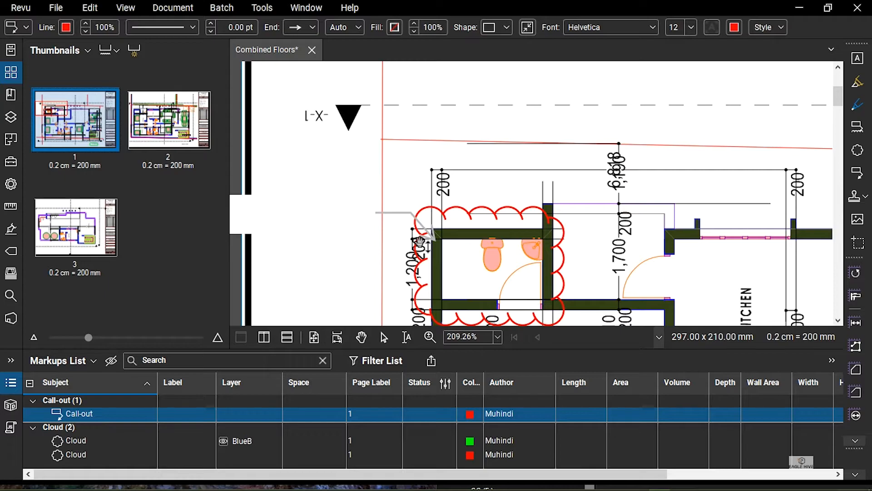
pyautogui.write('Room name?')
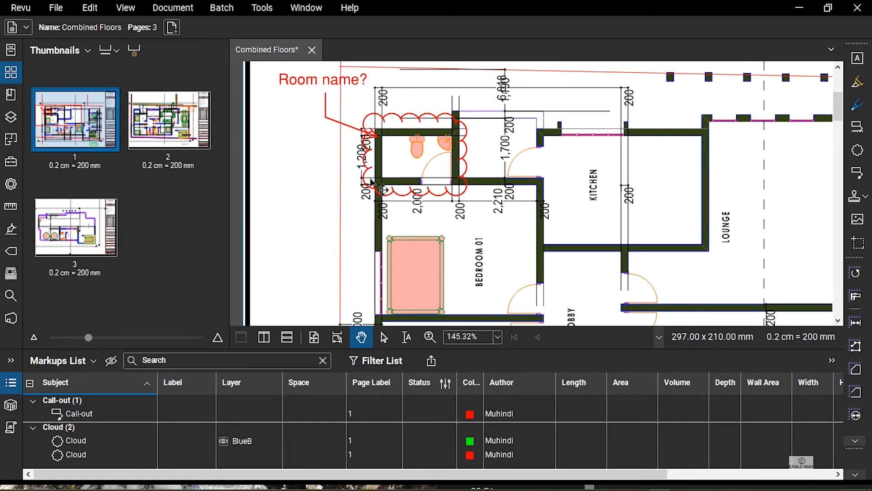
# Draw a revision cloud around the unnamed space between the toilet room and the KITCHEN
pyautogui.scroll(2, 359, 173)
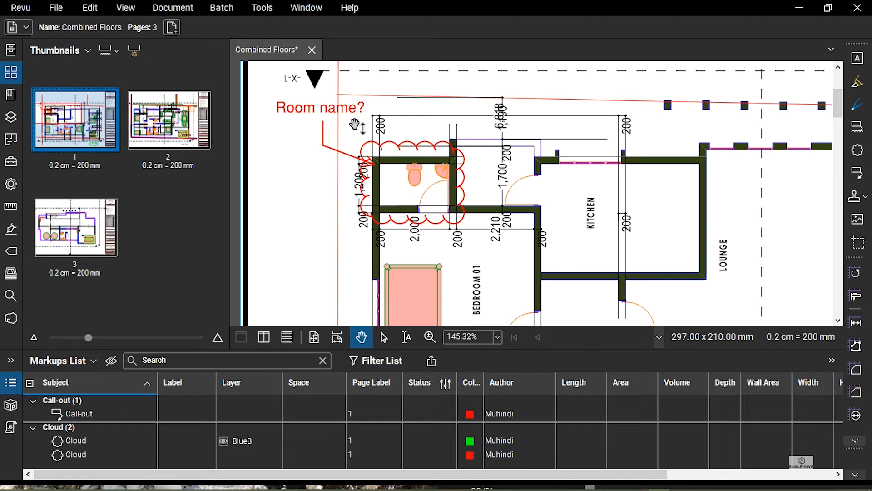
pyautogui.moveTo(514, 215); pyautogui.dragTo(478, 217)
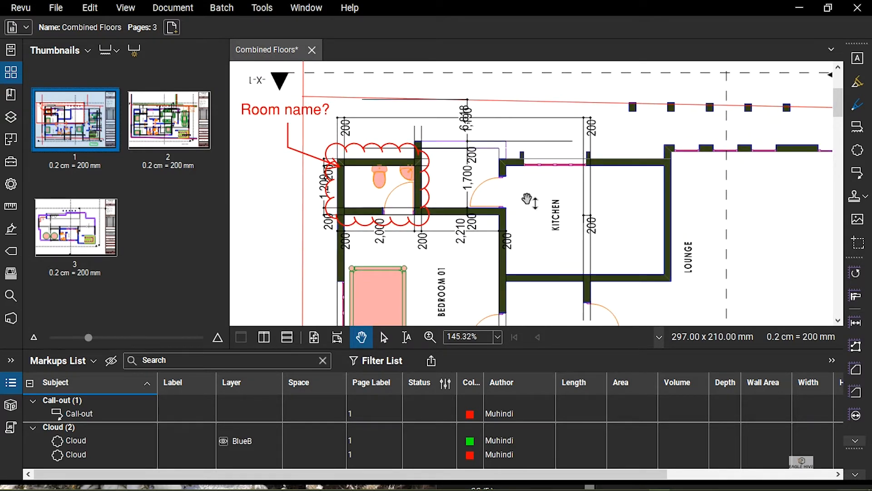
pyautogui.moveTo(527, 200); pyautogui.dragTo(523, 211)
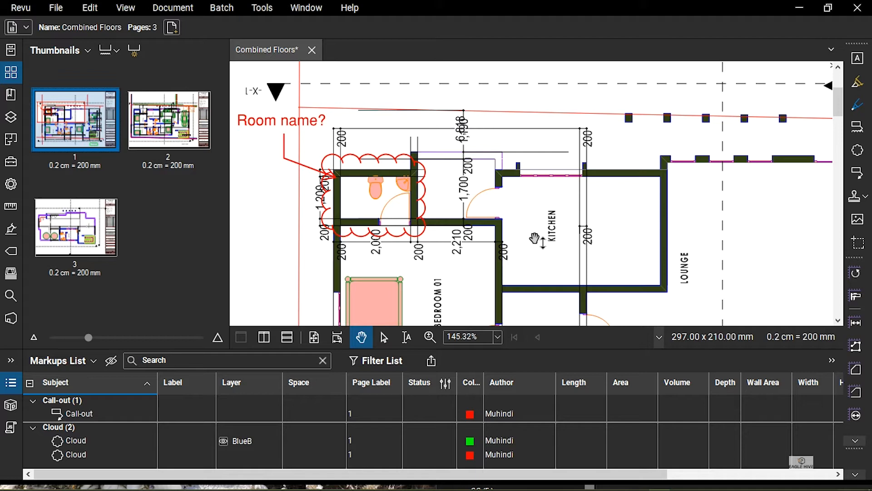
pyautogui.click(858, 150)
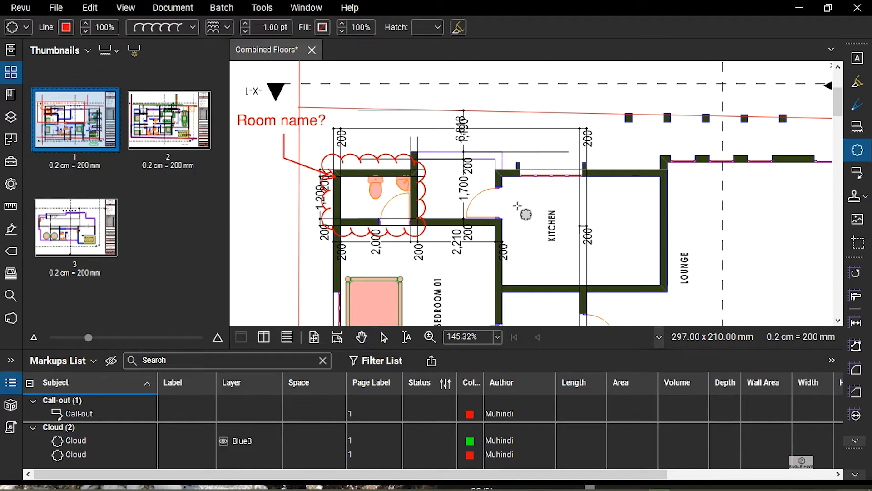
pyautogui.moveTo(506, 141)
pyautogui.mouseDown()
pyautogui.moveTo(477, 190)
pyautogui.moveTo(409, 241)
pyautogui.moveTo(410, 233)
pyautogui.mouseUp()
# Add a call-out reading "Room name?" pointing at the cloud around the unnamed space beside the KITCHEN
pyautogui.click(858, 175)
pyautogui.click(429, 158)
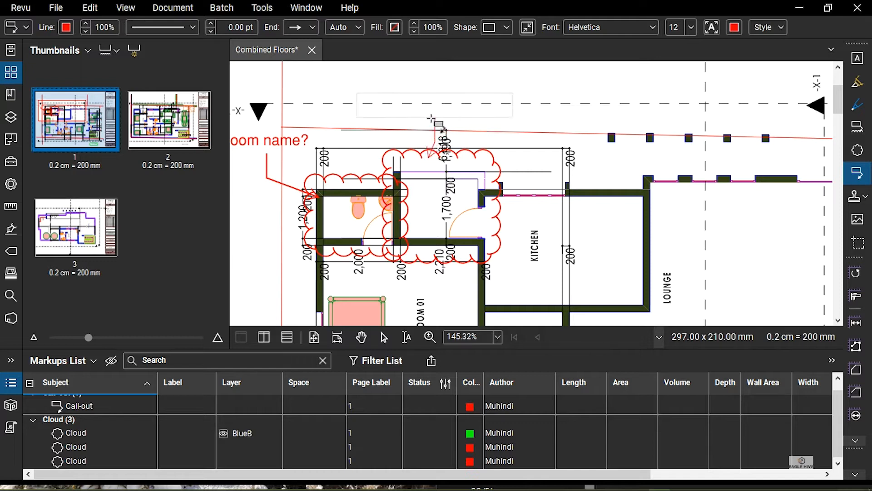
pyautogui.click(309, 123)
pyautogui.moveTo(307, 164); pyautogui.dragTo(384, 200)
pyautogui.write('Room')
pyautogui.click(519, 120)
# Mark the KITCHEN wall on the LOBBY side with a Cloud+ markup whose call-out text reads "Dimension?"
pyautogui.moveTo(517, 259); pyautogui.dragTo(464, 218)
pyautogui.moveTo(659, 302); pyautogui.dragTo(530, 224)
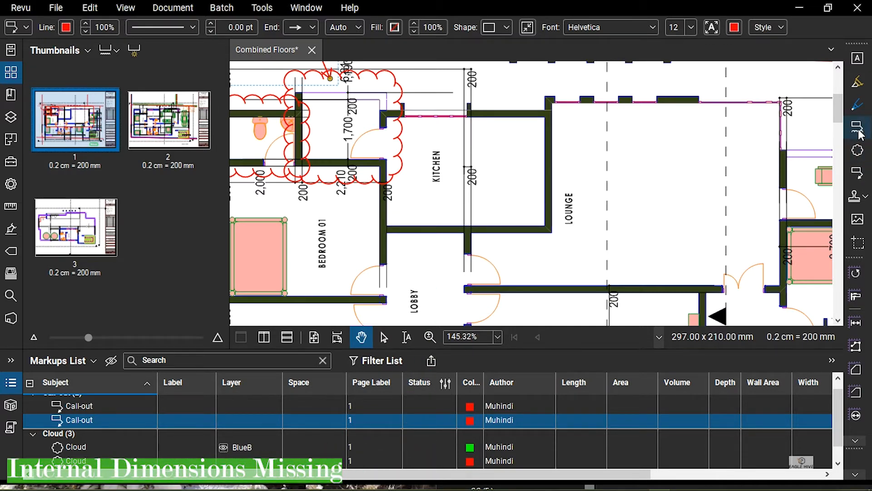
pyautogui.press('k')
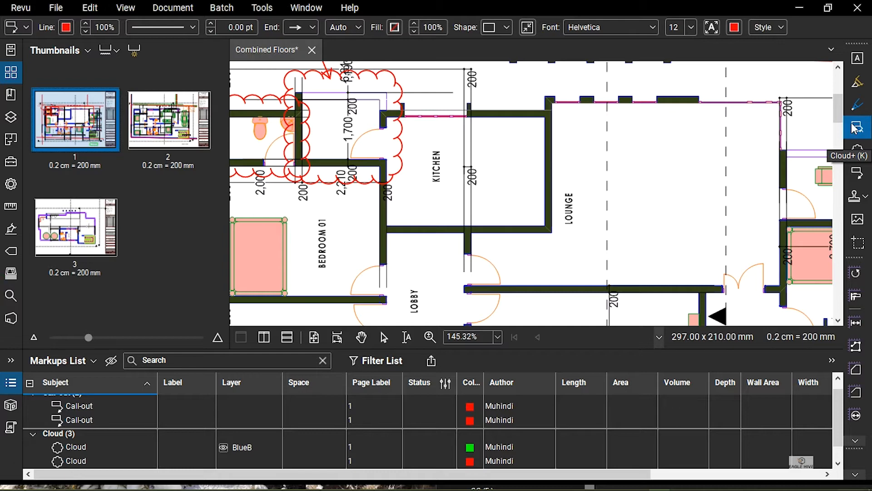
pyautogui.click(387, 226)
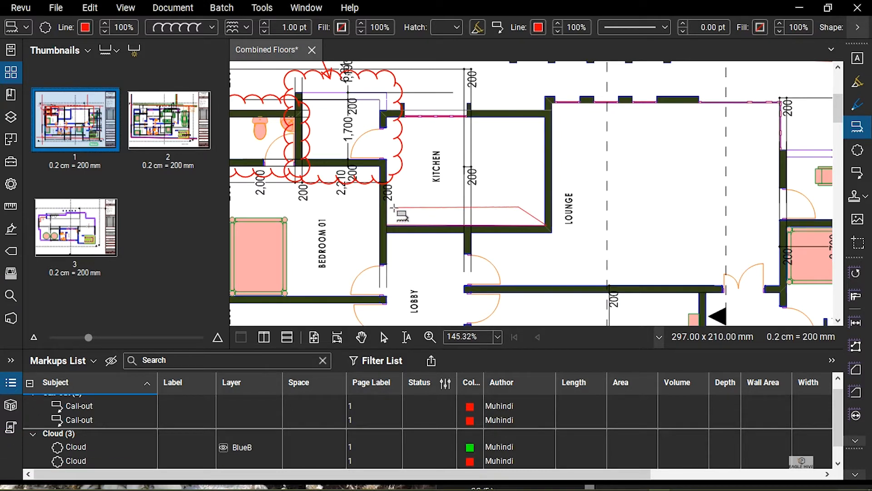
pyautogui.click(386, 224)
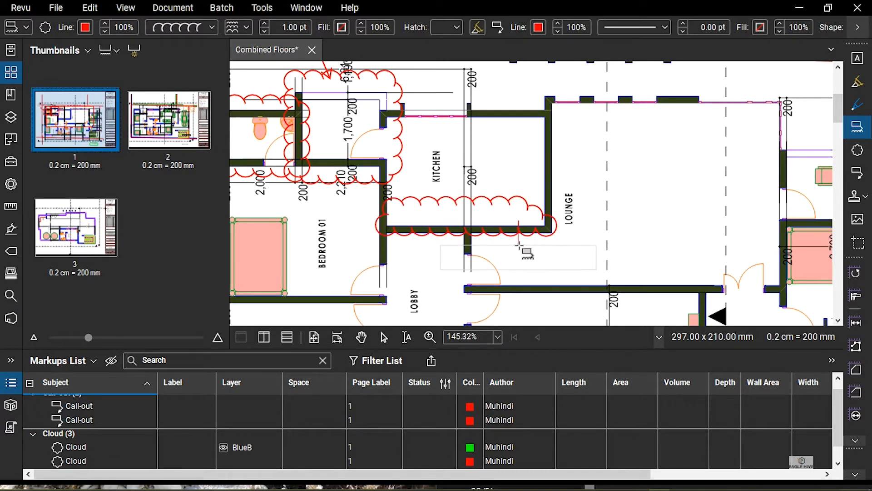
pyautogui.click(567, 162)
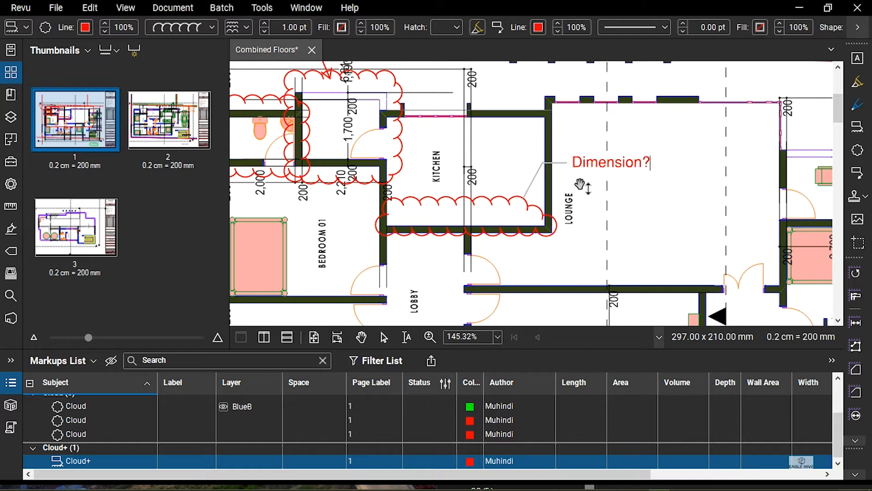
pyautogui.press('Escape')
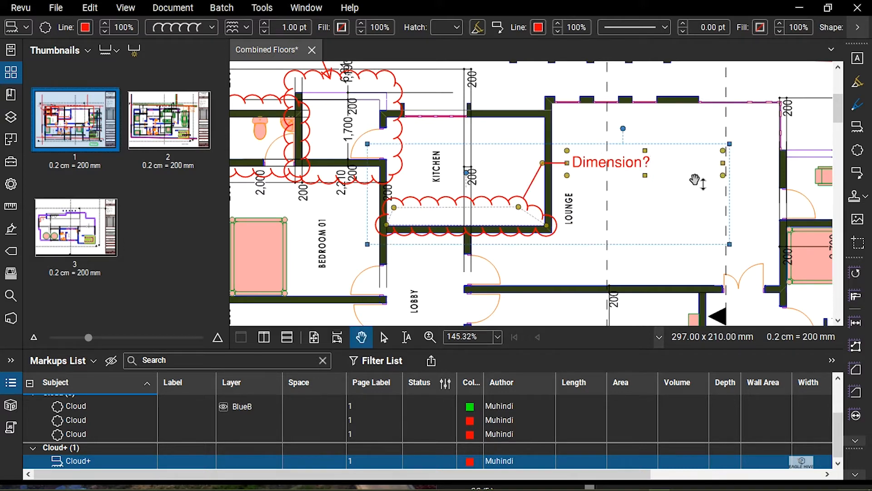
pyautogui.press('Escape')
pyautogui.scroll(-2, 636, 242)
pyautogui.scroll(2, 570, 220)
pyautogui.scroll(-1, 675, 193)
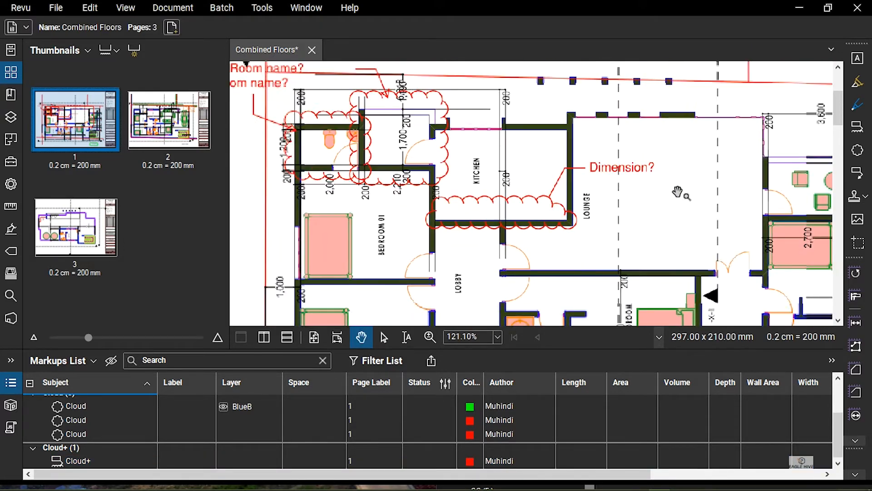
pyautogui.moveTo(685, 190); pyautogui.dragTo(618, 181)
pyautogui.scroll(-2, 637, 234)
pyautogui.moveTo(758, 248)
pyautogui.mouseDown()
pyautogui.moveTo(633, 145)
pyautogui.moveTo(622, 207)
pyautogui.mouseUp()
pyautogui.moveTo(620, 279)
pyautogui.mouseDown()
pyautogui.moveTo(593, 192)
pyautogui.moveTo(579, 282)
pyautogui.mouseUp()
pyautogui.scroll(4, 599, 275)
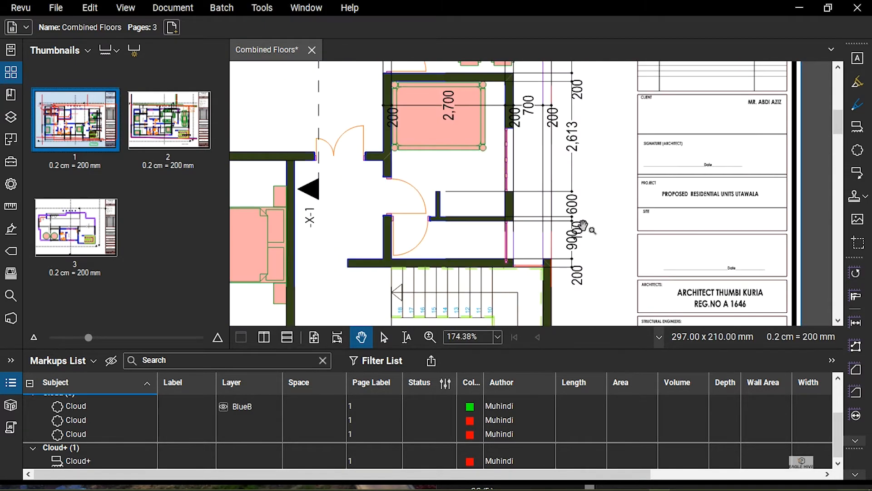
pyautogui.scroll(3, 563, 277)
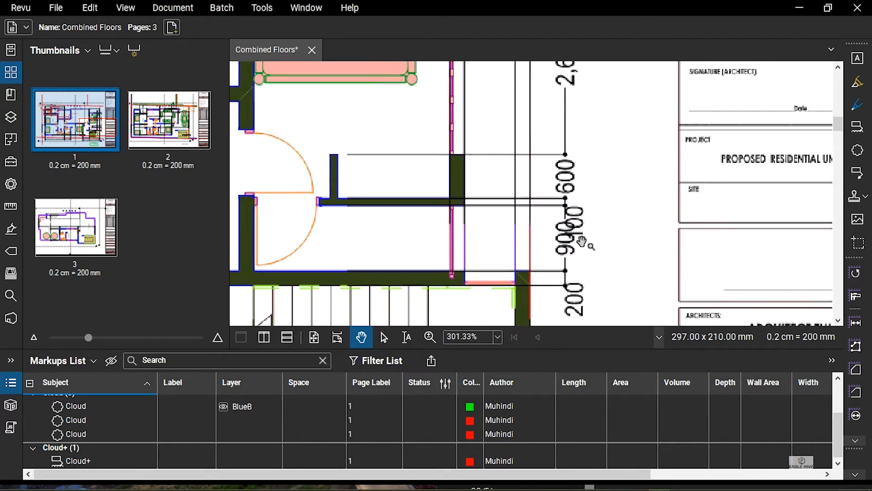
pyautogui.click(857, 157)
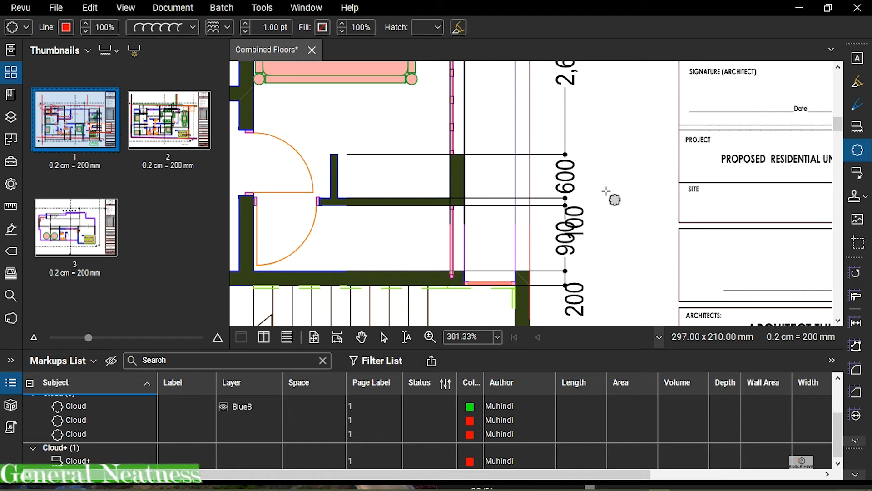
pyautogui.moveTo(605, 135); pyautogui.dragTo(605, 140)
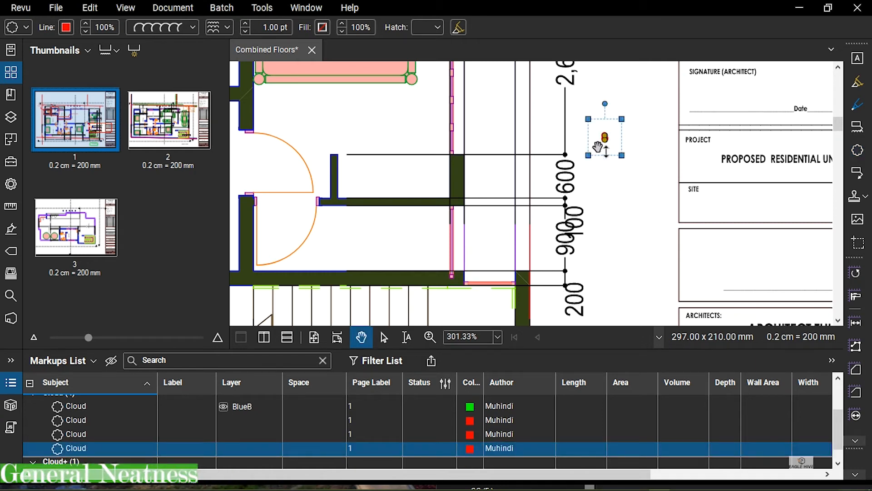
pyautogui.press('Delete')
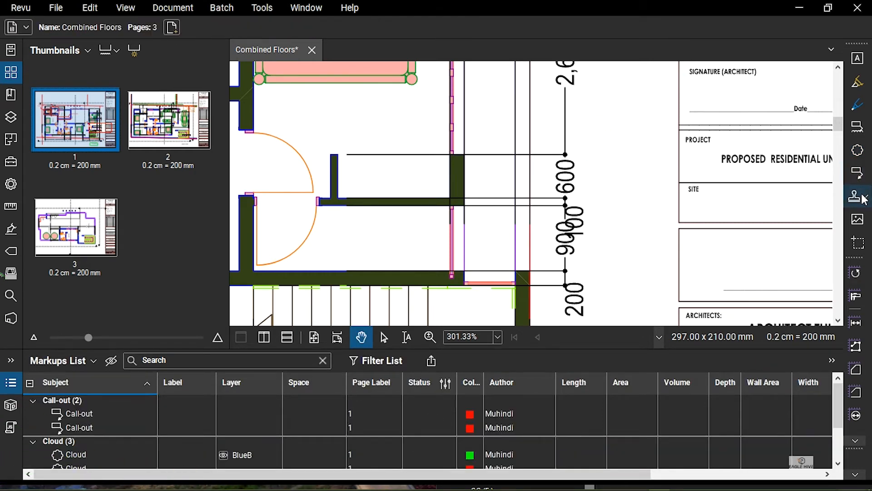
# Draw a revision cloud around the overlapping 600, 100, 900 and 200 dimensions outside the wall beside the staircase on page 1
pyautogui.click(857, 156)
pyautogui.hotkey('ctrl', 'z')
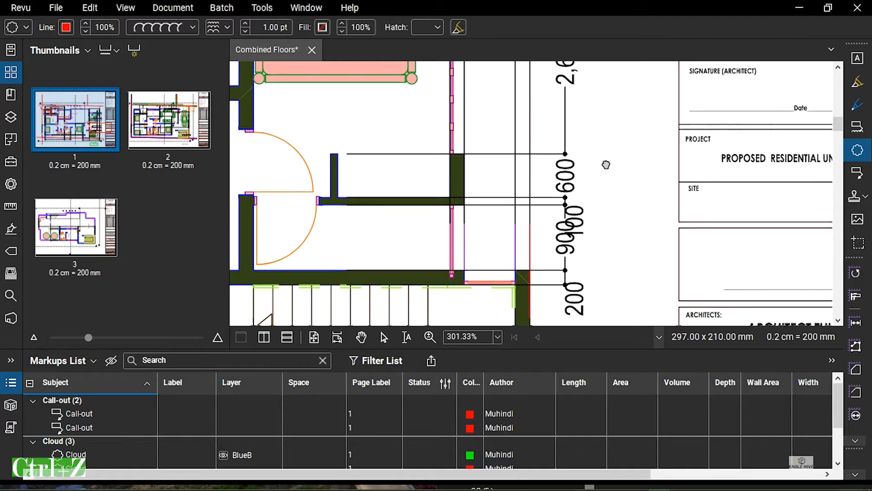
pyautogui.scroll(-1, 613, 136)
pyautogui.moveTo(619, 108)
pyautogui.mouseDown()
pyautogui.moveTo(626, 124)
pyautogui.moveTo(585, 283)
pyautogui.moveTo(541, 286)
pyautogui.moveTo(567, 293)
pyautogui.moveTo(552, 307)
pyautogui.moveTo(546, 196)
pyautogui.moveTo(606, 130)
pyautogui.moveTo(558, 245)
pyautogui.mouseUp()
pyautogui.scroll(-1, 541, 286)
pyautogui.scroll(-2, 606, 130)
pyautogui.moveTo(594, 173)
pyautogui.mouseDown()
pyautogui.moveTo(569, 204)
pyautogui.moveTo(559, 245)
pyautogui.mouseUp()
# Add a call-out reading "Dimension Off Alignment" with its arrow pointing at the cloud around the overlapping dimensions by the staircase
pyautogui.click(858, 173)
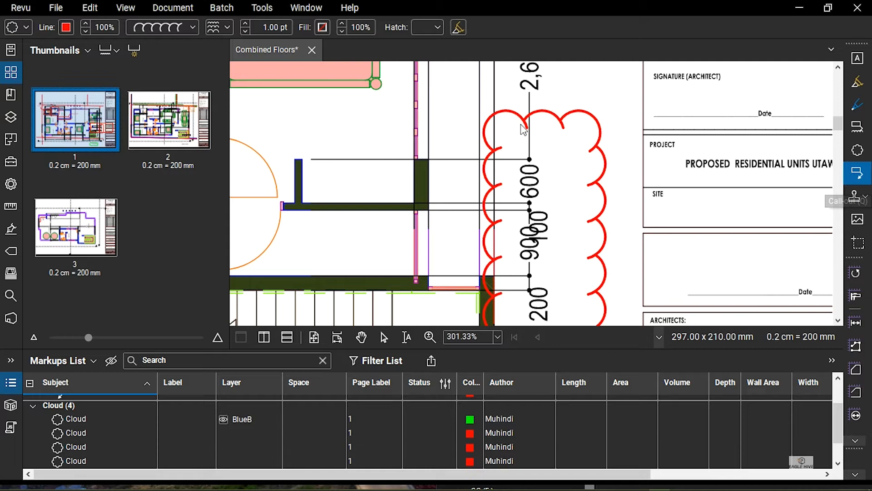
pyautogui.click(594, 193)
pyautogui.scroll(-5, 663, 171)
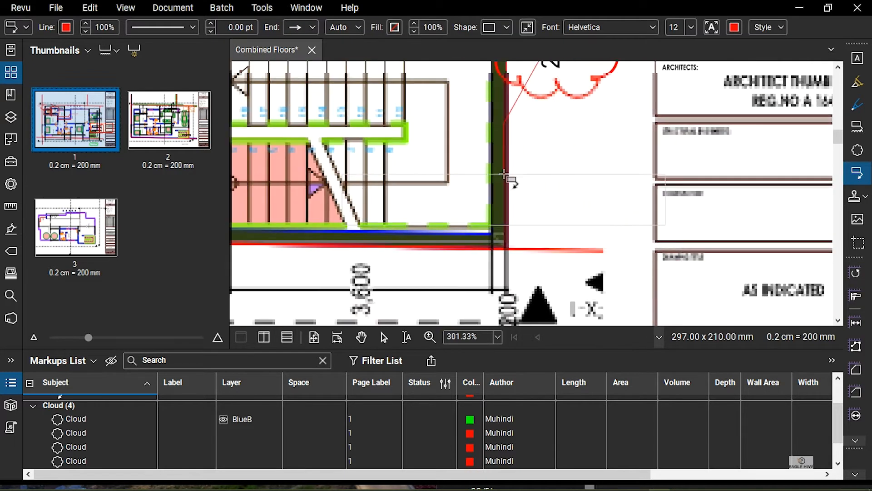
pyautogui.click(539, 195)
pyautogui.write('Dimension Align')
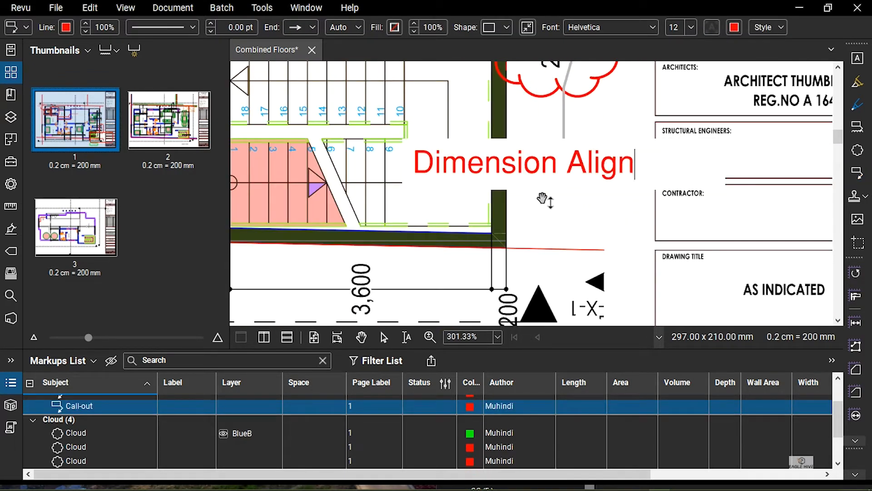
pyautogui.write('mentOff')
pyautogui.click(647, 117)
# Draw a Cloud+ markup along the full strip just below the dimension line under the first floor plan
pyautogui.scroll(-3, 646, 132)
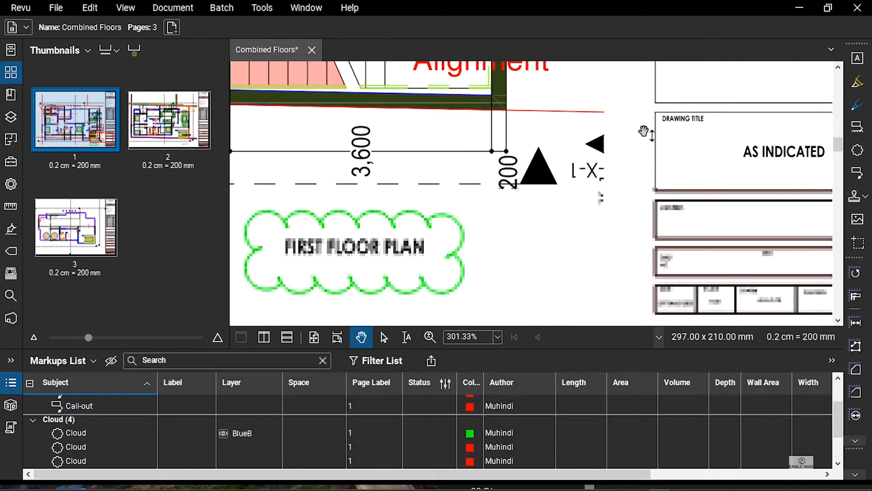
pyautogui.scroll(8, 643, 136)
pyautogui.scroll(-4, 636, 145)
pyautogui.scroll(-2, 627, 156)
pyautogui.scroll(4, 609, 164)
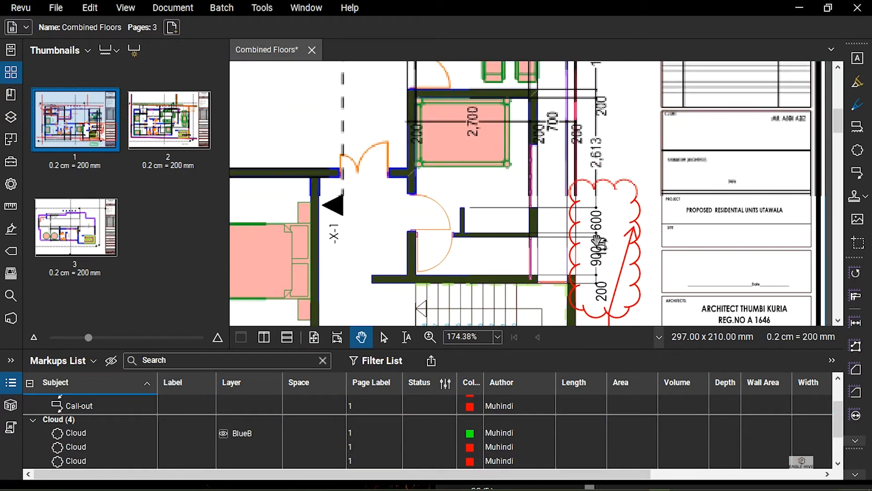
pyautogui.scroll(-2, 619, 151)
pyautogui.scroll(-5, 619, 151)
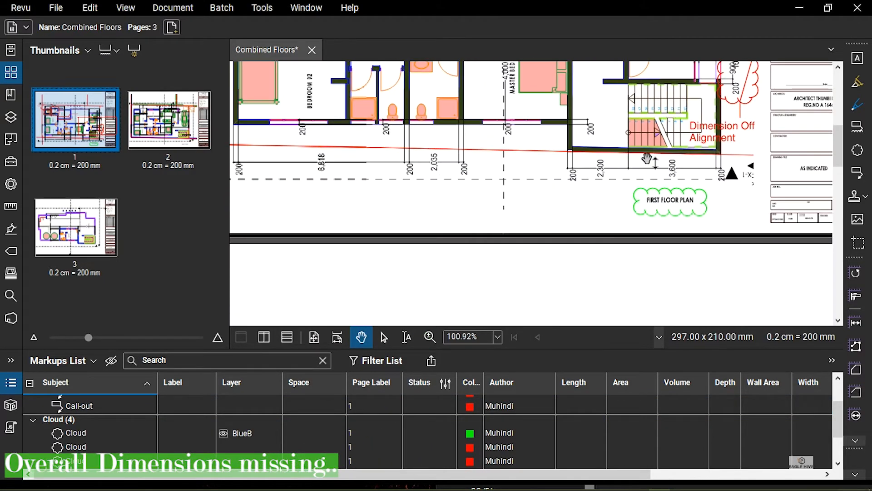
pyautogui.scroll(-2, 434, 187)
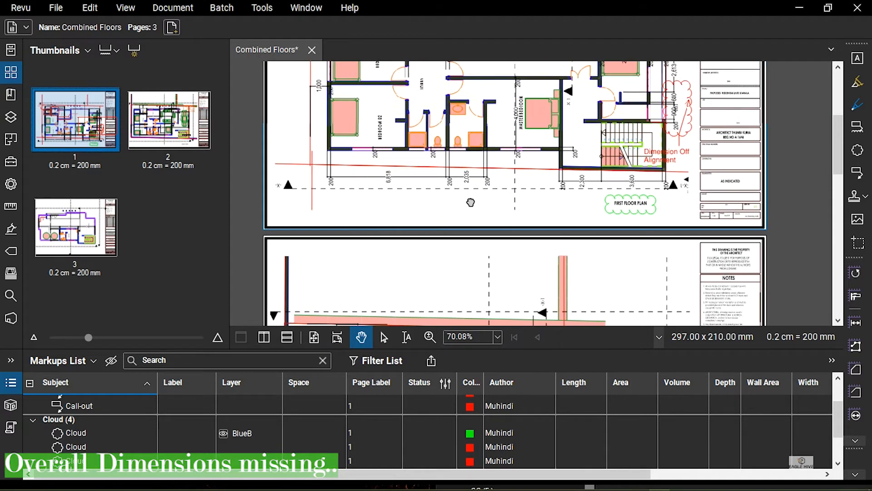
pyautogui.scroll(3, 604, 189)
pyautogui.moveTo(494, 111)
pyautogui.mouseDown()
pyautogui.moveTo(538, 237)
pyautogui.moveTo(545, 198)
pyautogui.mouseUp()
pyautogui.moveTo(439, 226); pyautogui.dragTo(436, 211)
pyautogui.click(858, 127)
pyautogui.moveTo(765, 247); pyautogui.dragTo(251, 270)
# Enter "Overall dimensions not indicated" as the Cloud+ call-out text and position it beside its leader below the cloud
pyautogui.click(410, 288)
pyautogui.scroll(-2, 463, 293)
pyautogui.write('Overall dimensions not in')
pyautogui.click(469, 261)
pyautogui.moveTo(470, 258); pyautogui.dragTo(474, 255)
pyautogui.moveTo(407, 239); pyautogui.dragTo(555, 238)
pyautogui.click(575, 321)
# Draw a revision cloud around the GROUND FLOOR PLAN title on page 2
pyautogui.scroll(-3, 578, 252)
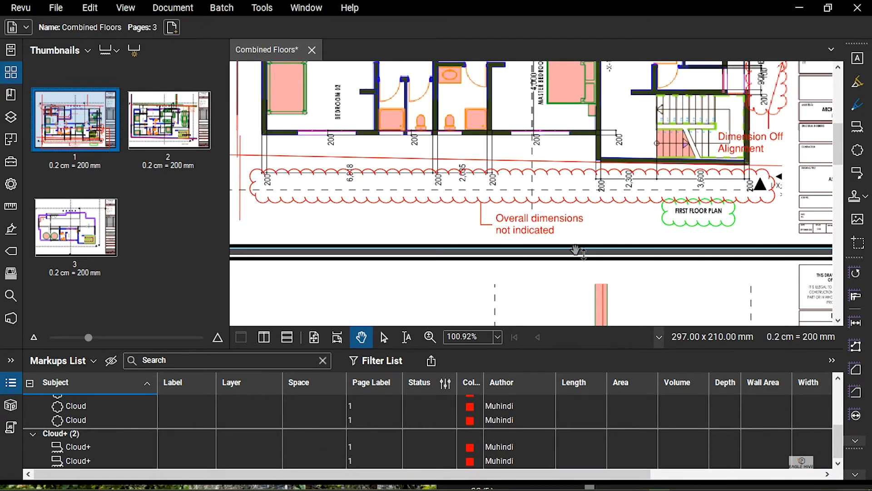
pyautogui.scroll(-4, 575, 243)
pyautogui.scroll(-2, 534, 254)
pyautogui.moveTo(630, 307); pyautogui.dragTo(584, 209)
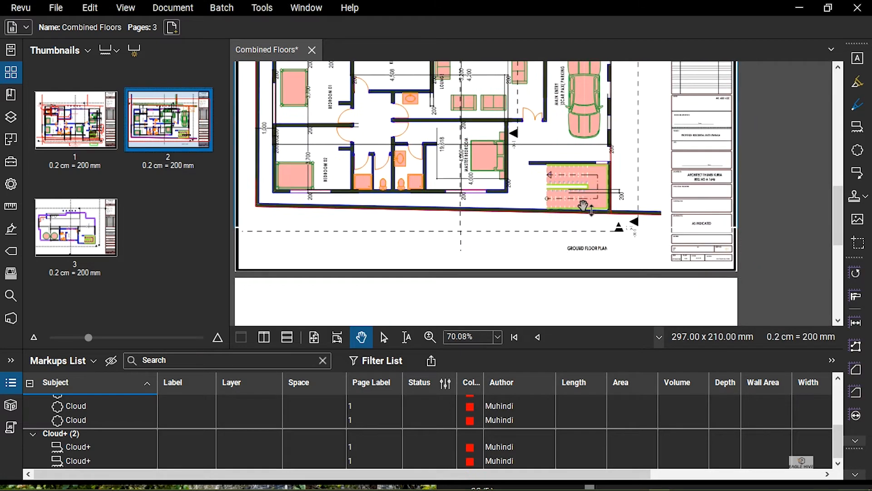
pyautogui.scroll(3, 601, 250)
pyautogui.scroll(2, 602, 250)
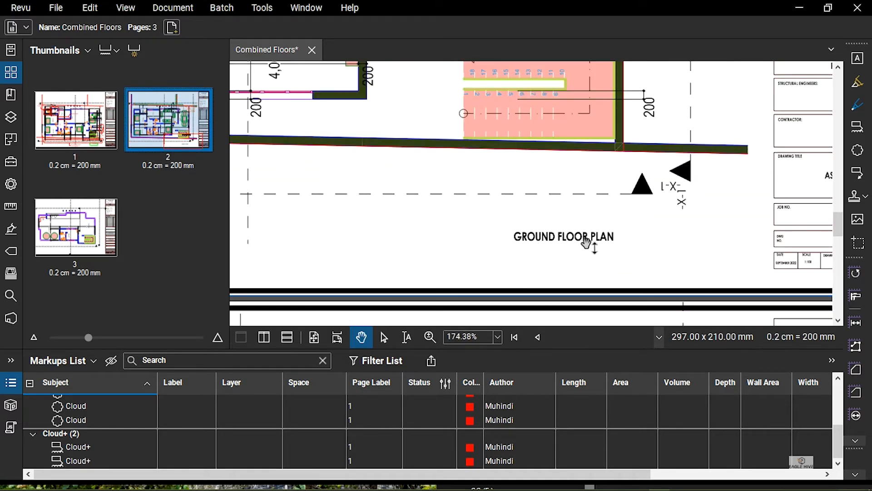
pyautogui.click(858, 152)
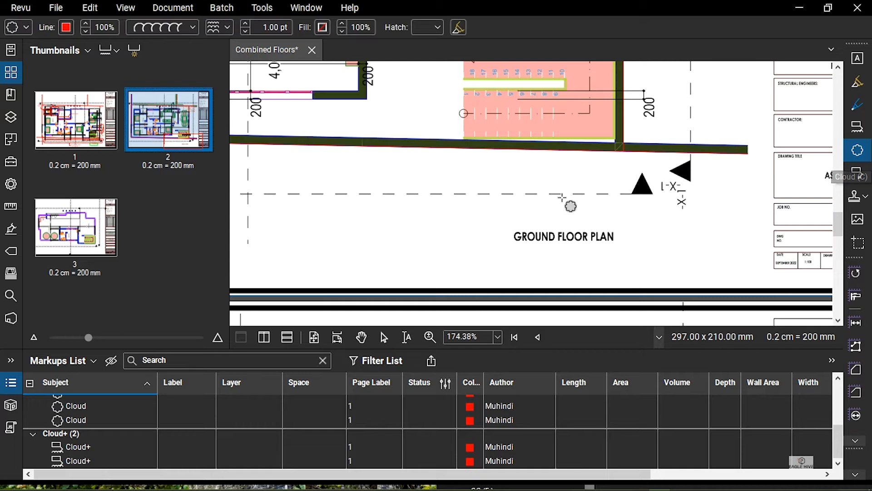
pyautogui.moveTo(627, 225); pyautogui.dragTo(505, 251)
# Set the GROUND FLOOR PLAN cloud's colour to green and assign it to the BlueB layer
pyautogui.click(471, 434)
pyautogui.click(519, 422)
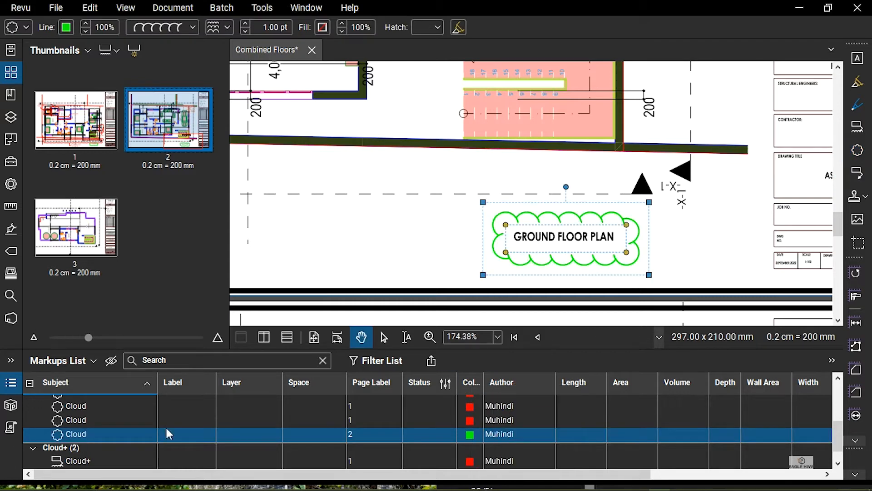
pyautogui.click(249, 434)
pyautogui.click(254, 464)
# Draw a Cloud+ markup on page 1 around the unhatched wall lines beside the seating area with the round table
pyautogui.scroll(-3, 390, 225)
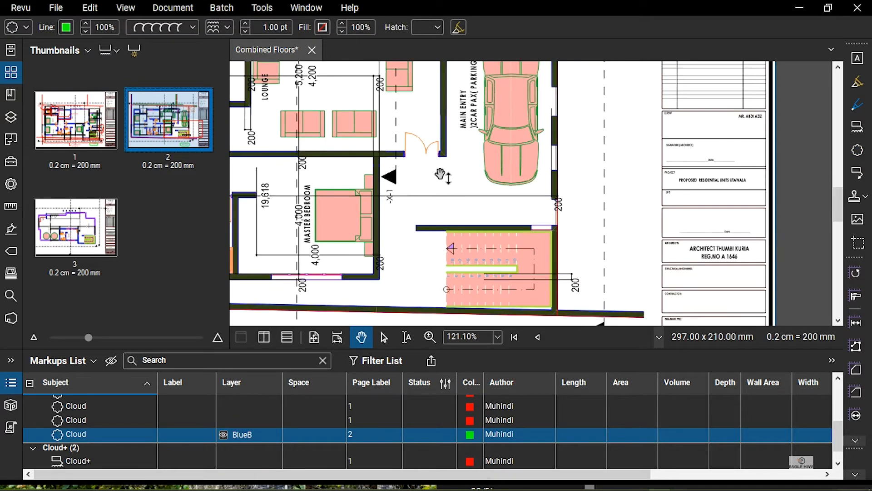
pyautogui.scroll(-3, 493, 288)
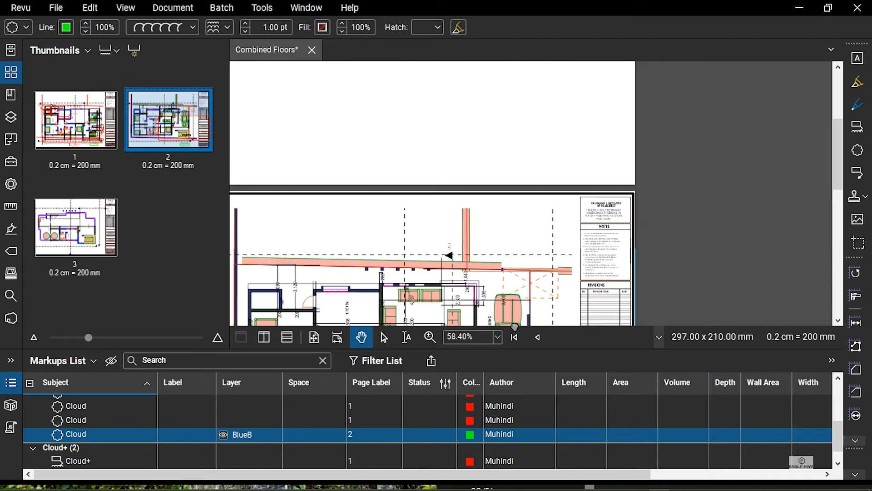
pyautogui.moveTo(496, 342); pyautogui.dragTo(491, 425)
pyautogui.moveTo(536, 270); pyautogui.dragTo(511, 149)
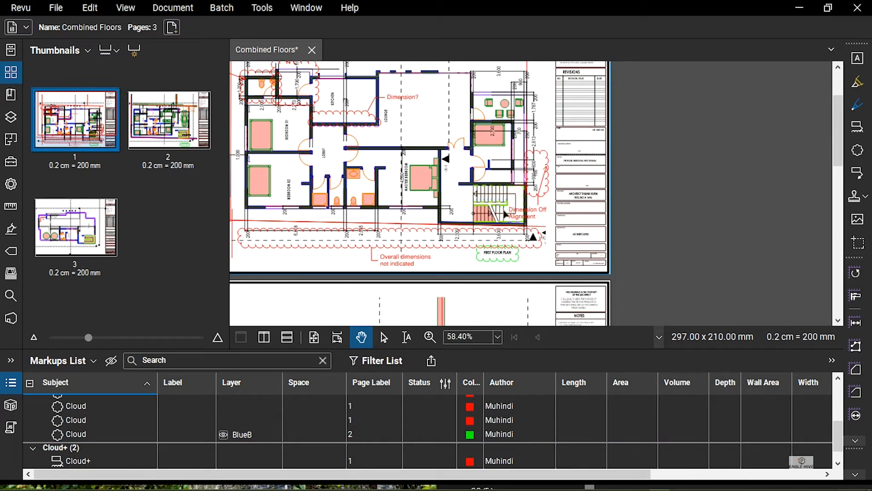
pyautogui.scroll(5, 512, 88)
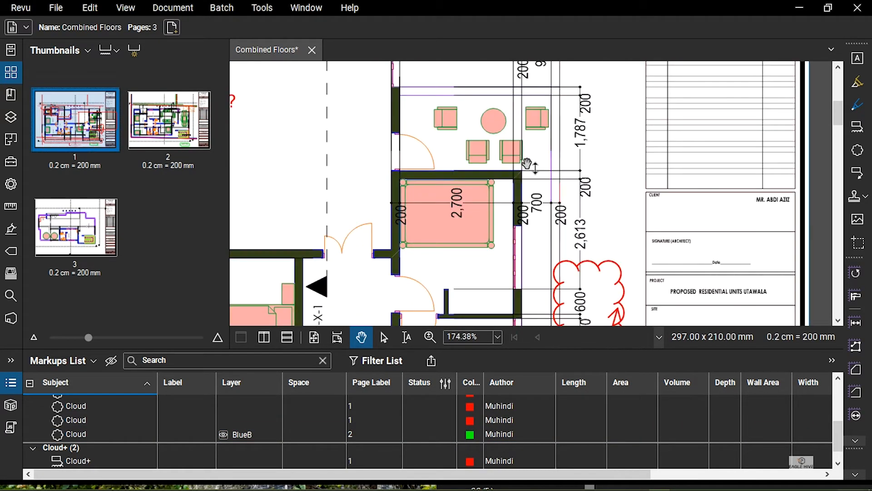
pyautogui.moveTo(525, 181); pyautogui.dragTo(533, 195)
pyautogui.scroll(2, 534, 195)
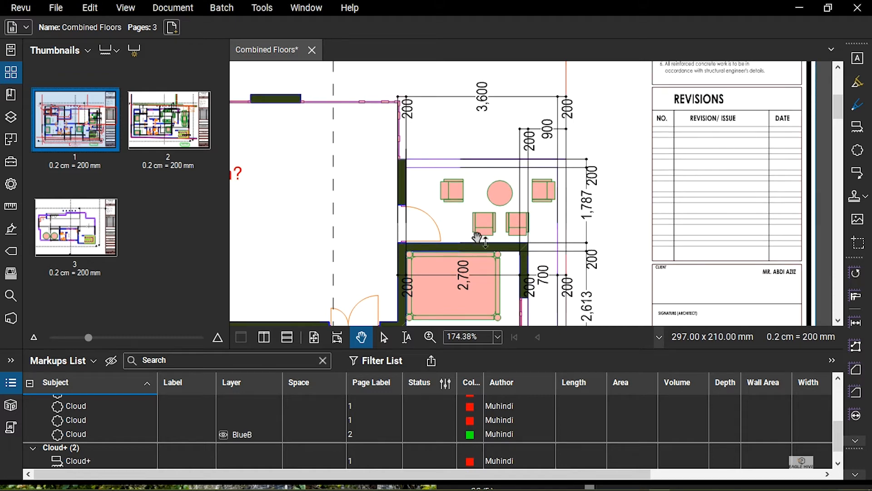
pyautogui.scroll(2, 599, 194)
pyautogui.moveTo(409, 232); pyautogui.dragTo(434, 189)
pyautogui.moveTo(537, 206); pyautogui.dragTo(543, 255)
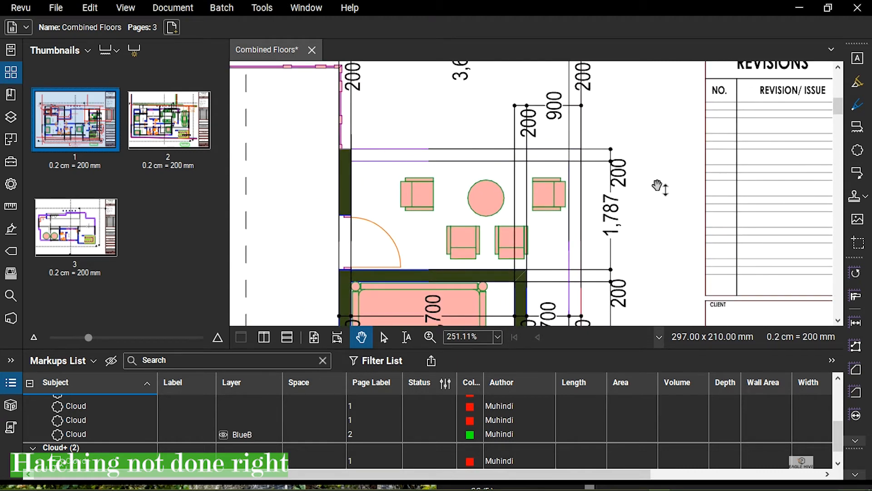
pyautogui.click(857, 126)
pyautogui.moveTo(620, 116); pyautogui.dragTo(335, 177)
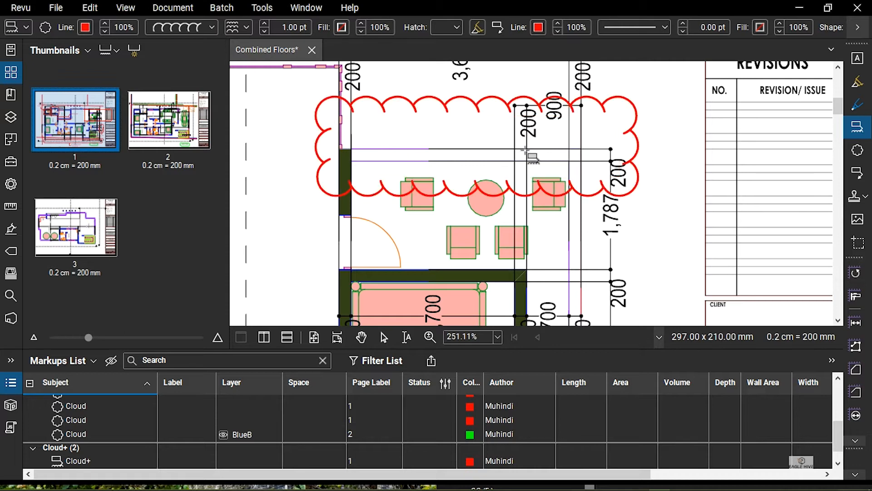
# Place the Cloud+ call-out beyond the clouded wall lines with the text "Add hatch to walls"
pyautogui.moveTo(590, 145); pyautogui.dragTo(468, 234)
pyautogui.click(383, 110)
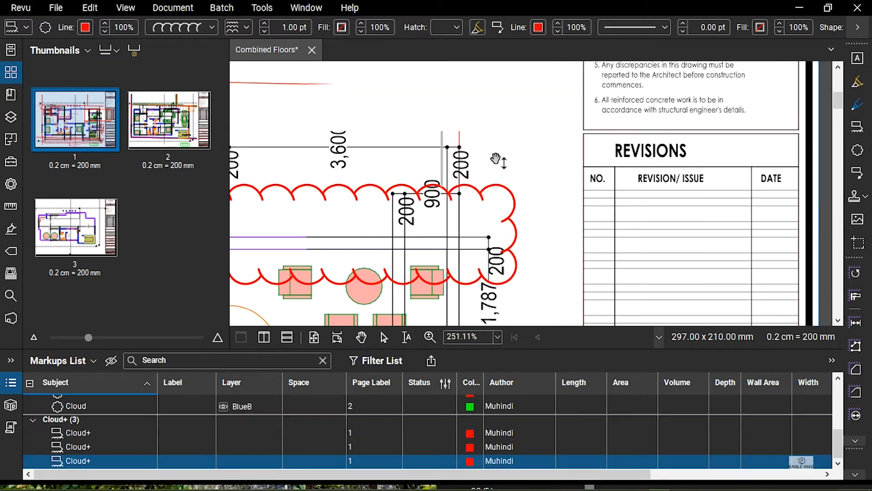
pyautogui.write('Add hatch to walls')
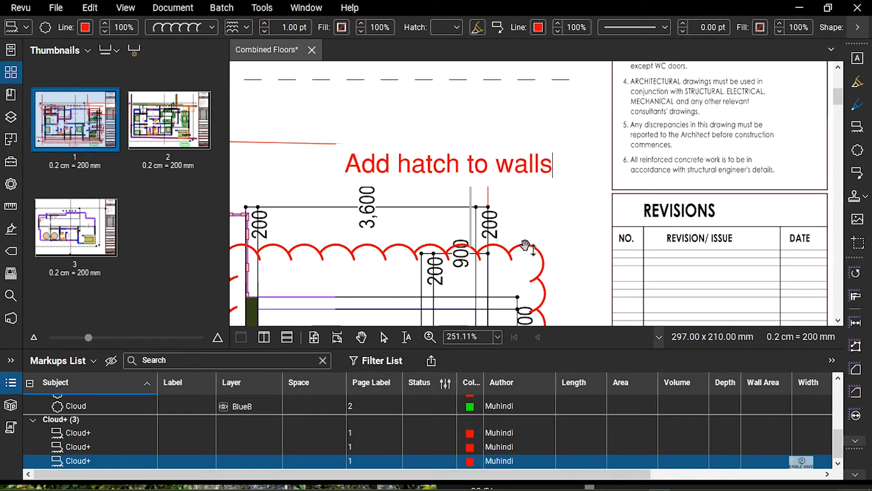
pyautogui.click(571, 219)
# Add a length measurement across the door opening from the LOBBY into the MASTER BEDROOM walkway
pyautogui.scroll(-4, 572, 222)
pyautogui.moveTo(457, 300); pyautogui.dragTo(531, 168)
pyautogui.moveTo(267, 293); pyautogui.dragTo(469, 242)
pyautogui.scroll(2, 469, 242)
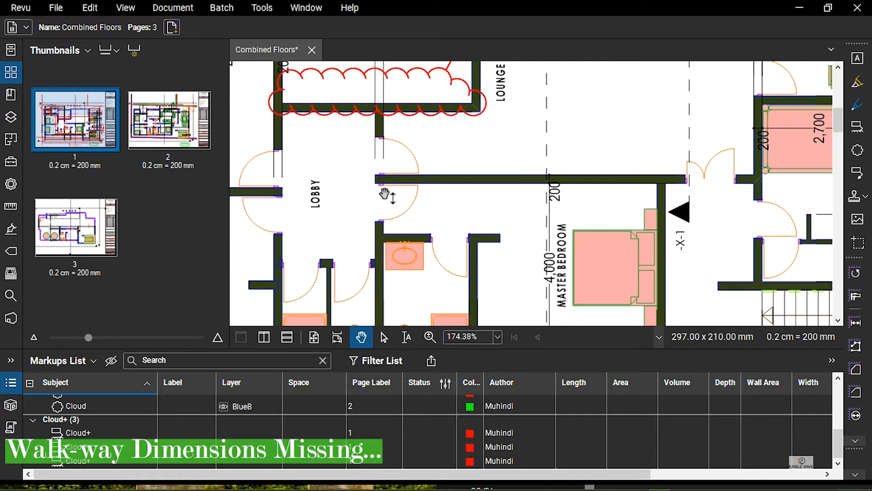
pyautogui.moveTo(317, 236); pyautogui.dragTo(493, 241)
pyautogui.moveTo(565, 295); pyautogui.dragTo(434, 197)
pyautogui.moveTo(493, 138); pyautogui.dragTo(497, 191)
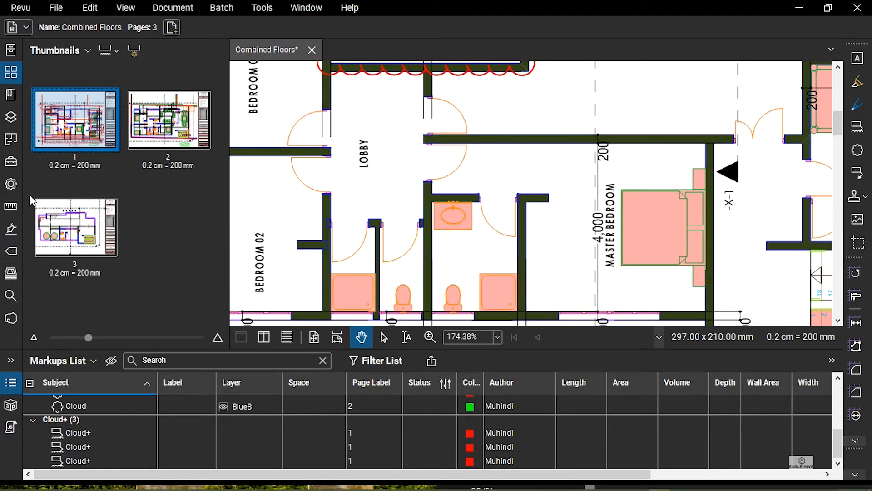
pyautogui.click(9, 207)
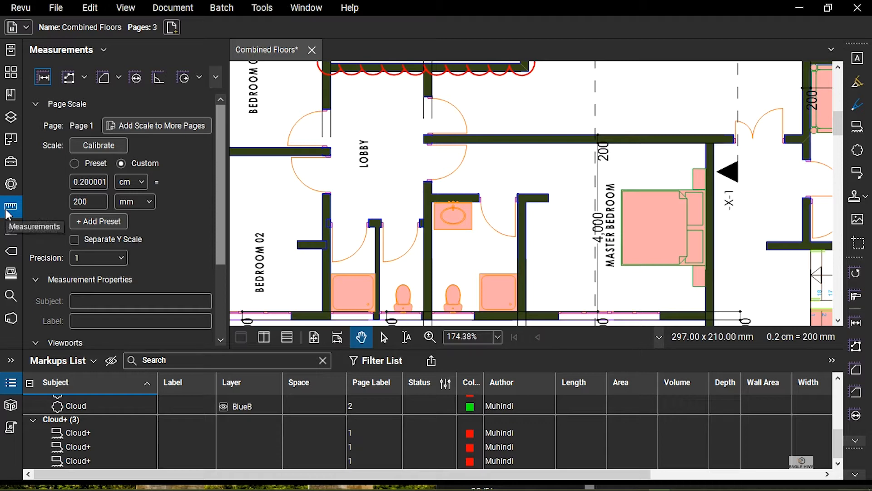
pyautogui.click(44, 77)
pyautogui.scroll(6, 454, 163)
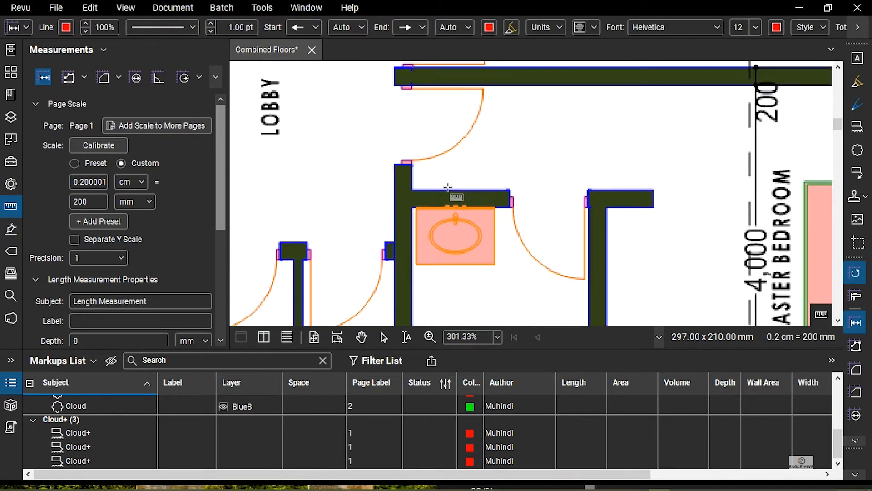
pyautogui.click(408, 164)
pyautogui.scroll(3, 421, 105)
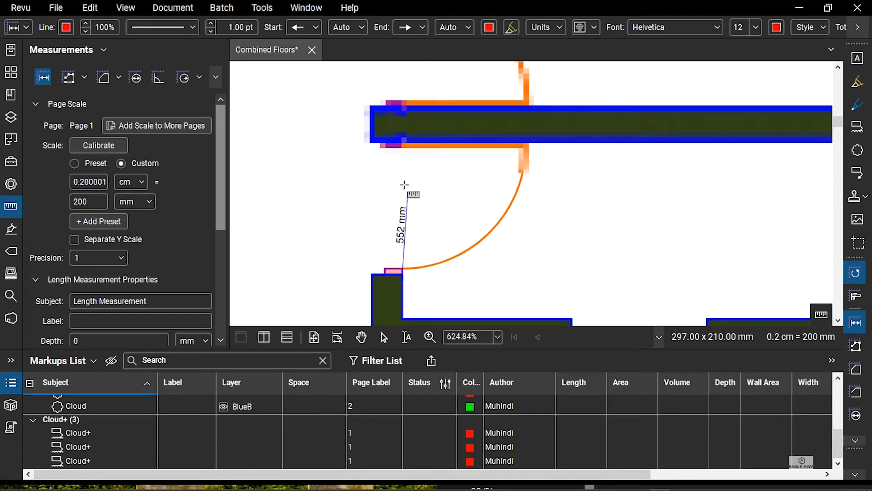
pyautogui.click(404, 138)
# Add a length measurement across the MASTER BEDROOM walkway, from the bathroom wall corner to the opposite wall
pyautogui.scroll(-3, 528, 213)
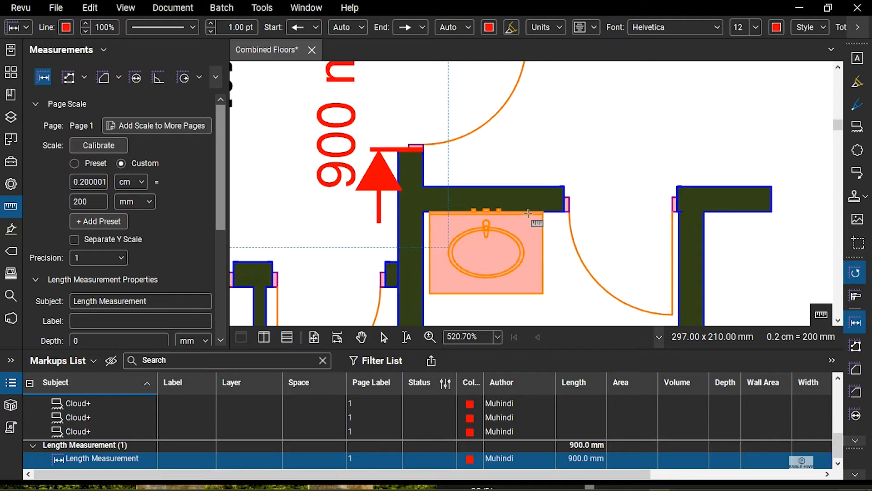
pyautogui.click(632, 192)
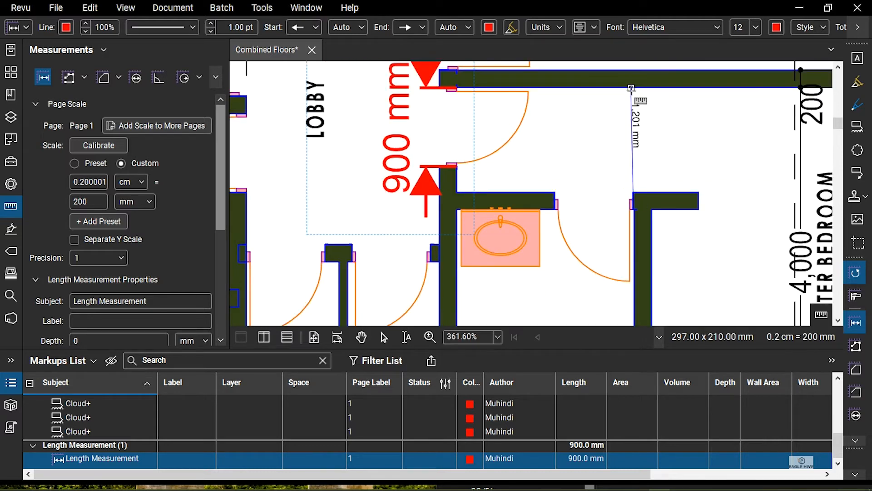
pyautogui.click(633, 89)
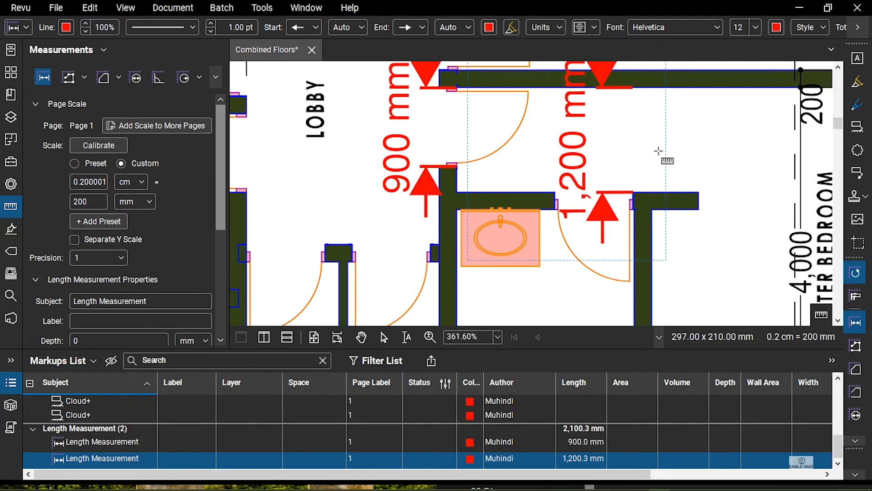
# Add a length measurement across the LOUNGE walkway, from the clouded KITCHEN wall corner to the MASTER BEDROOM wall
pyautogui.scroll(-5, 633, 151)
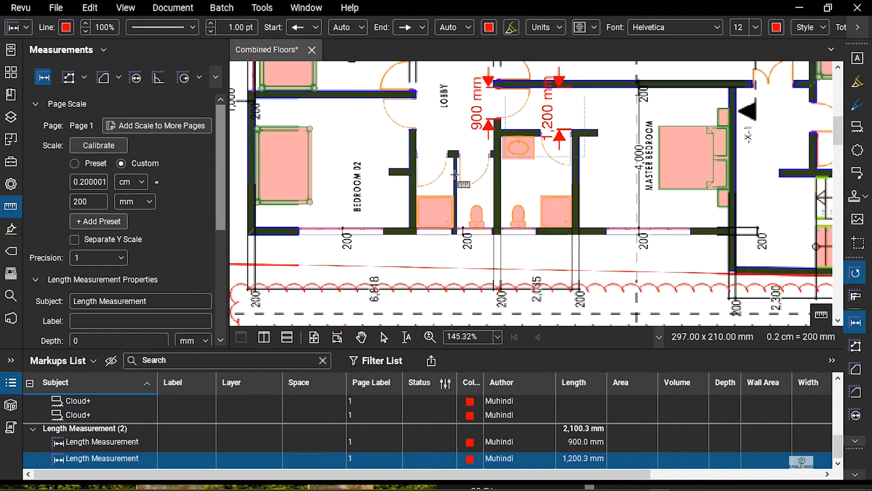
pyautogui.moveTo(469, 194); pyautogui.dragTo(469, 200)
pyautogui.moveTo(476, 156); pyautogui.dragTo(422, 193)
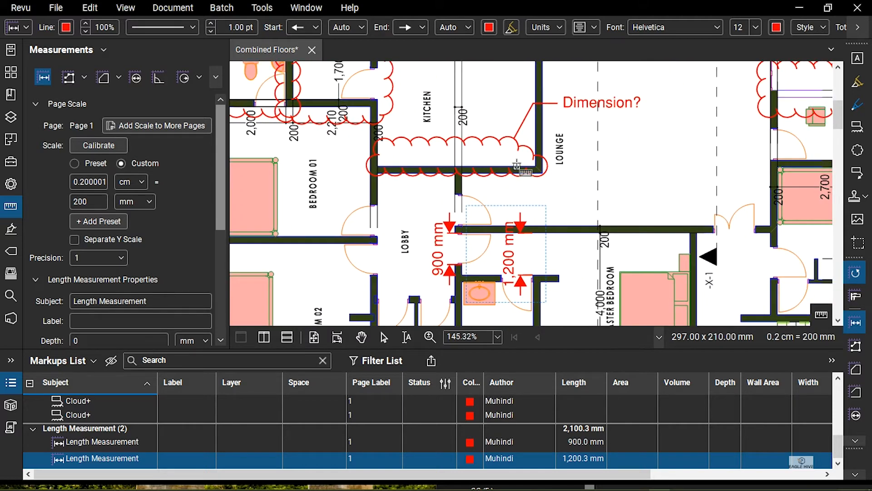
pyautogui.click(542, 174)
pyautogui.scroll(3, 544, 227)
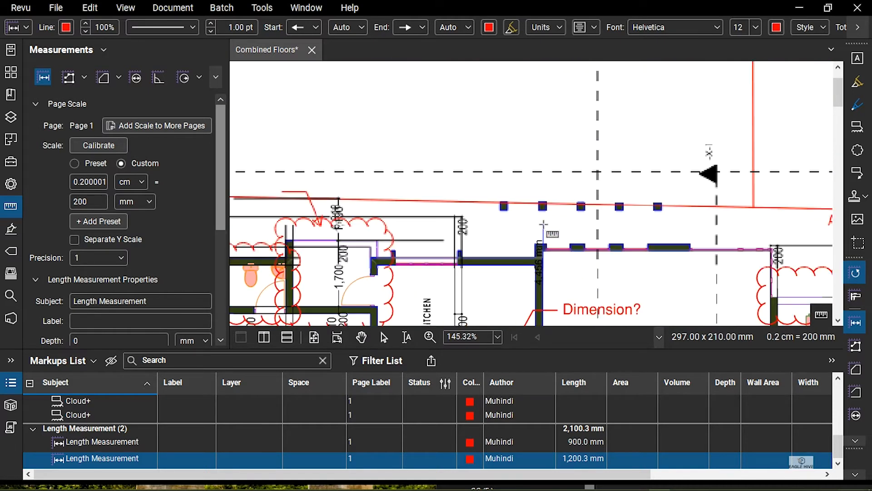
pyautogui.scroll(-2, 545, 245)
pyautogui.scroll(-2, 546, 258)
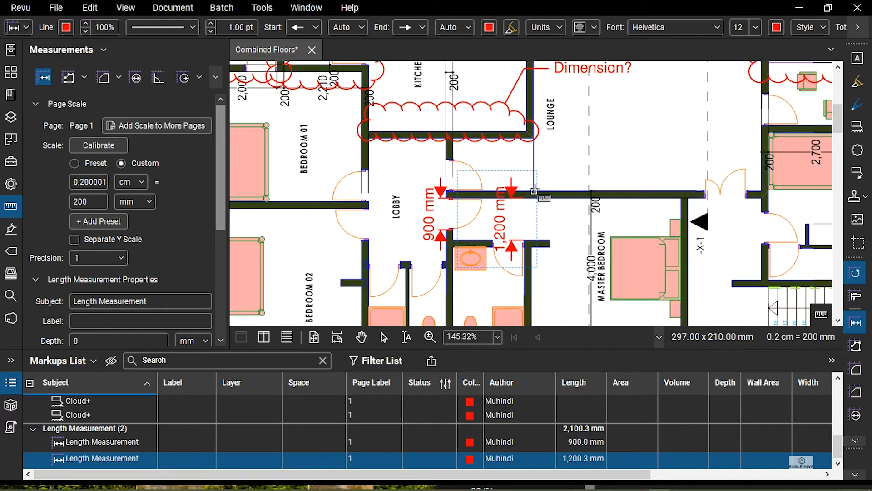
pyautogui.scroll(3, 535, 191)
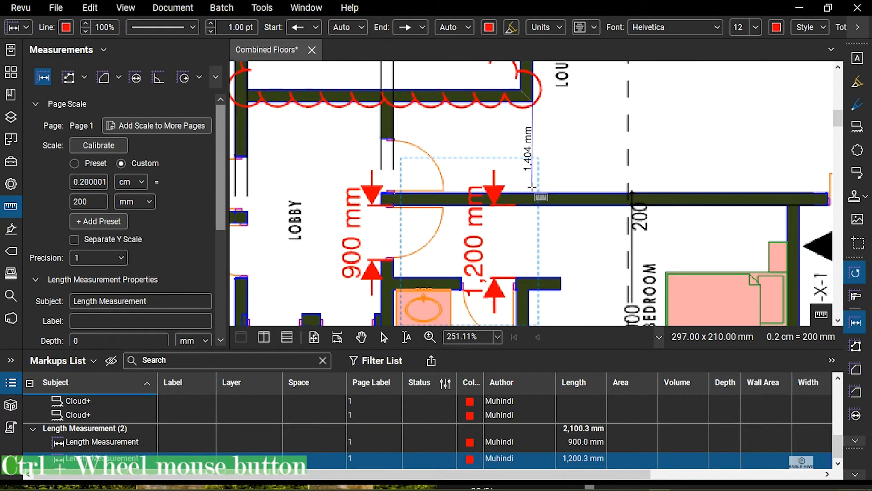
pyautogui.scroll(1, 535, 191)
pyautogui.scroll(1, 534, 193)
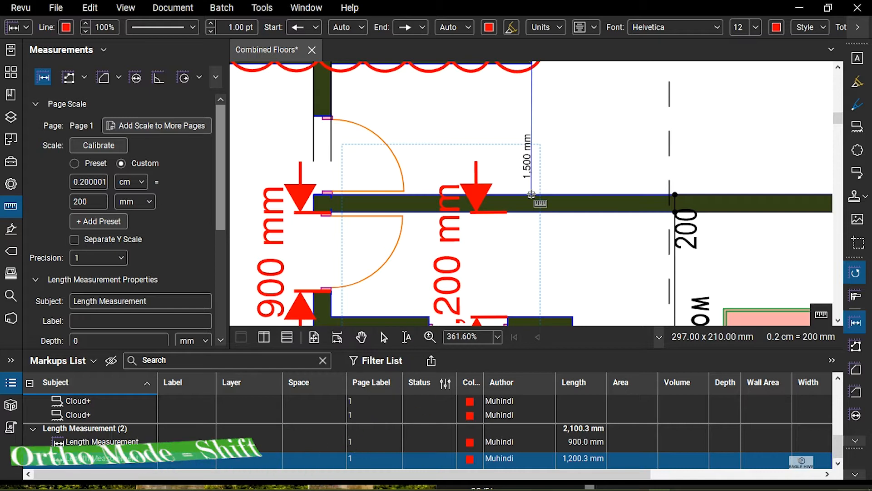
pyautogui.click(531, 194)
# Add a length measurement across BEDROOM 02 along the inner face of its window wall
pyautogui.scroll(-3, 584, 156)
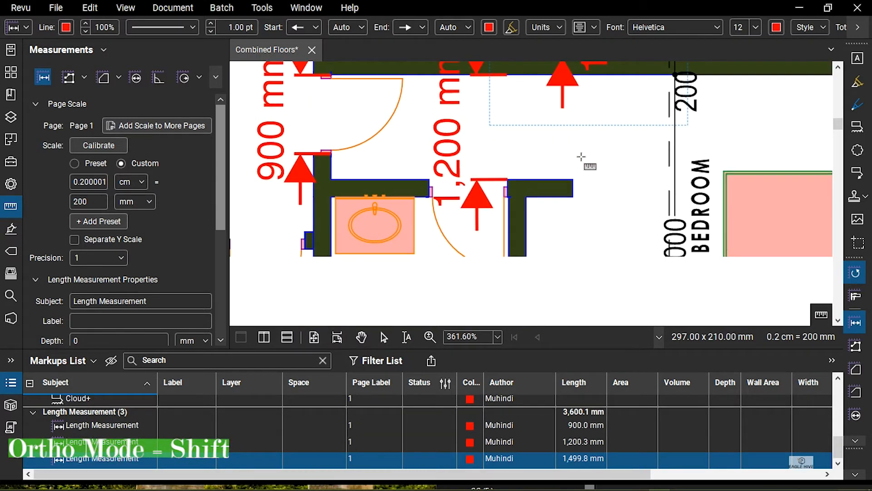
pyautogui.scroll(-3, 575, 218)
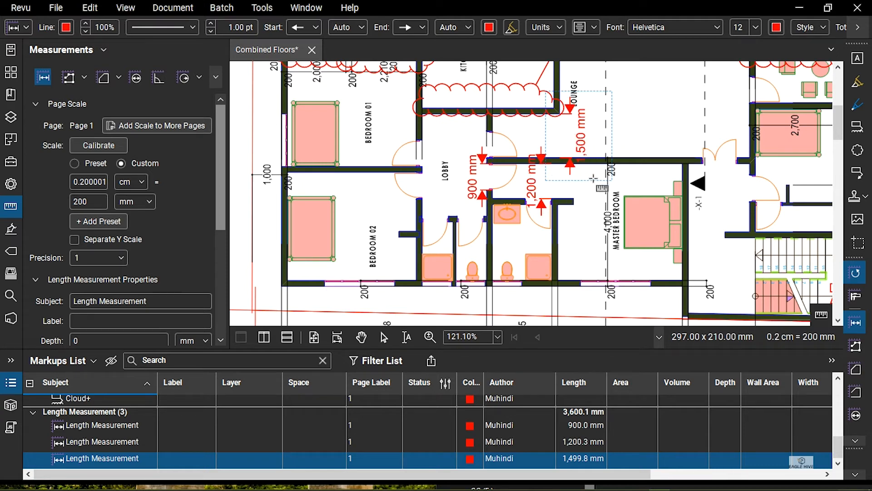
pyautogui.scroll(-1, 617, 157)
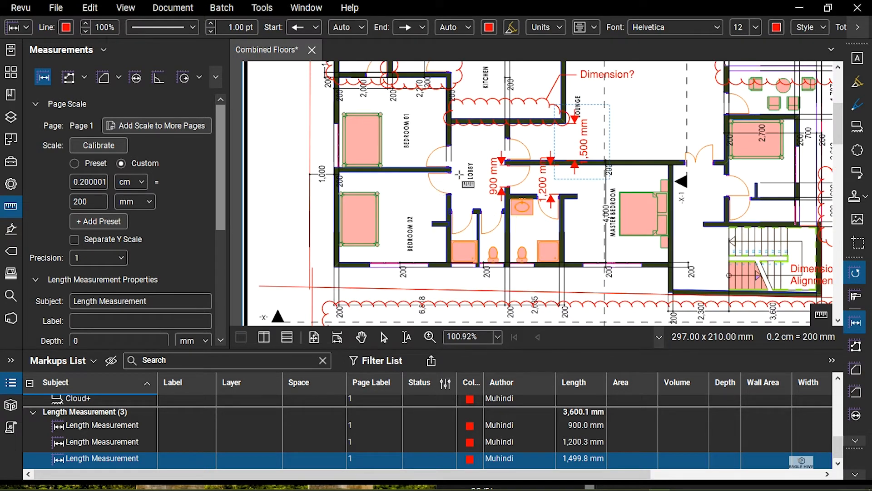
pyautogui.scroll(8, 367, 268)
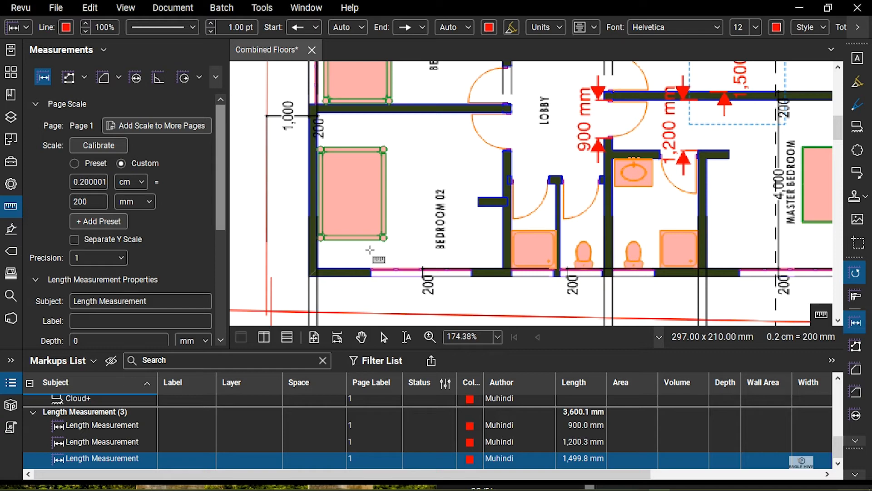
pyautogui.scroll(-3, 473, 171)
pyautogui.scroll(2, 455, 227)
pyautogui.click(627, 226)
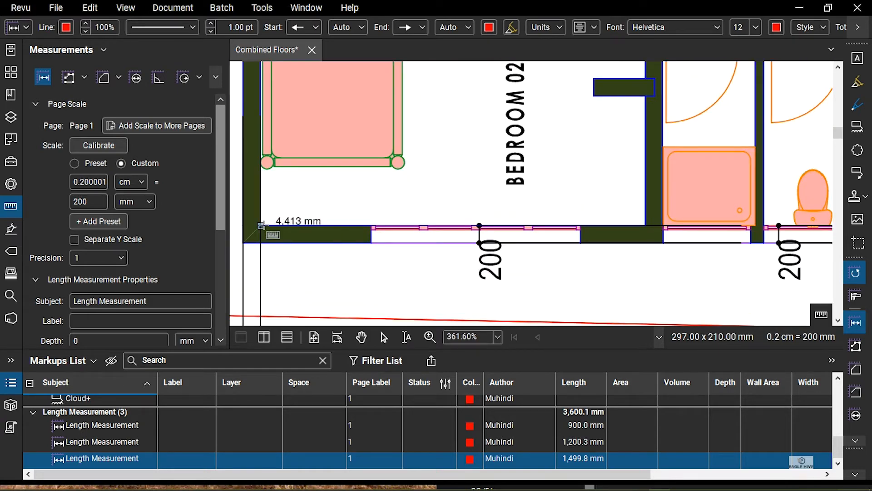
# Add a length measurement across the MASTER BEDROOM along its window wall, up to the bathroom wall corner
pyautogui.scroll(-4, 571, 222)
pyautogui.click(395, 233)
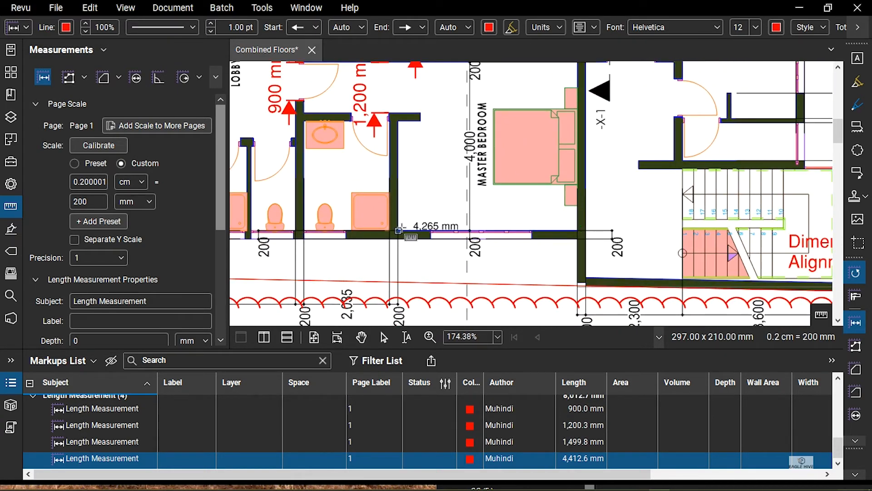
pyautogui.scroll(-2, 303, 243)
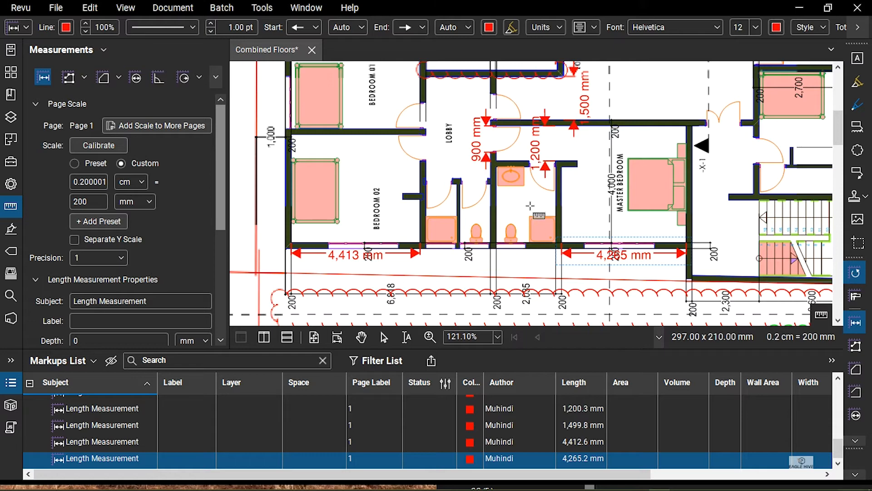
# Add a length measurement across the stairwell entrance, from the free end of the staircase wall to the opposite outer wall
pyautogui.moveTo(608, 140); pyautogui.dragTo(594, 151)
pyautogui.moveTo(697, 172); pyautogui.dragTo(539, 180)
pyautogui.click(558, 219)
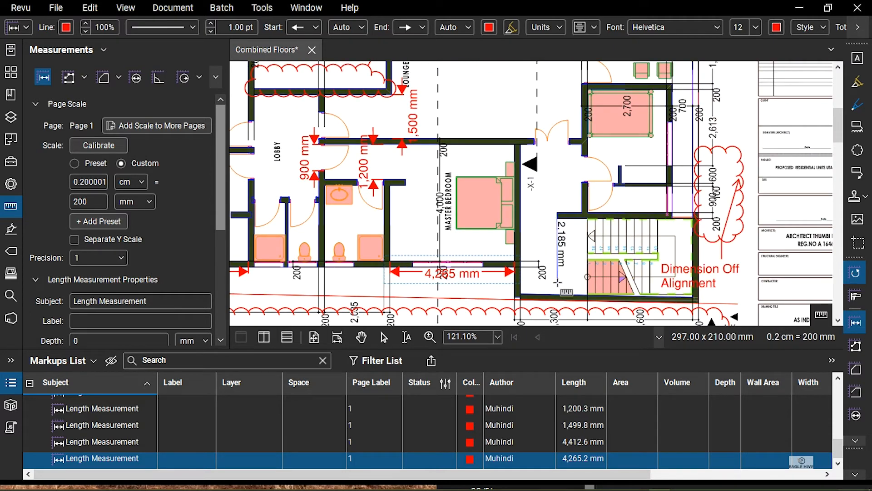
pyautogui.click(567, 299)
# Add a length measurement across the width of the lower stair flight at step 1
pyautogui.scroll(6, 557, 215)
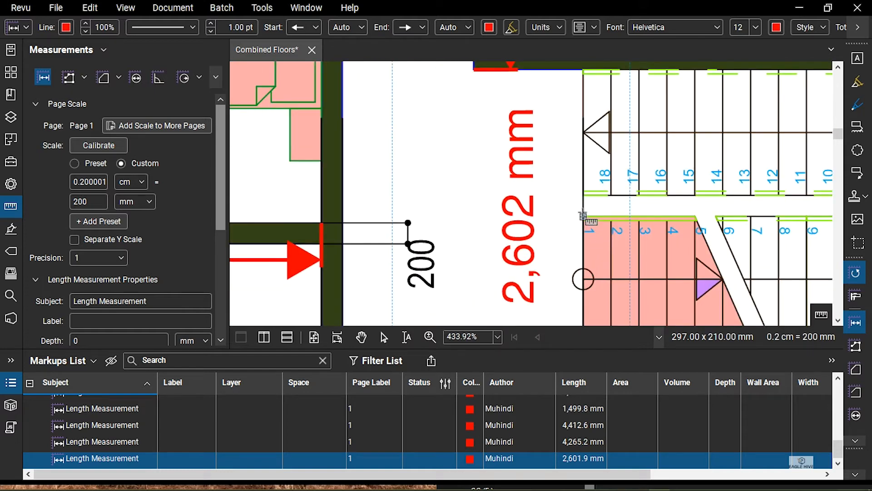
pyautogui.moveTo(587, 265); pyautogui.dragTo(585, 136)
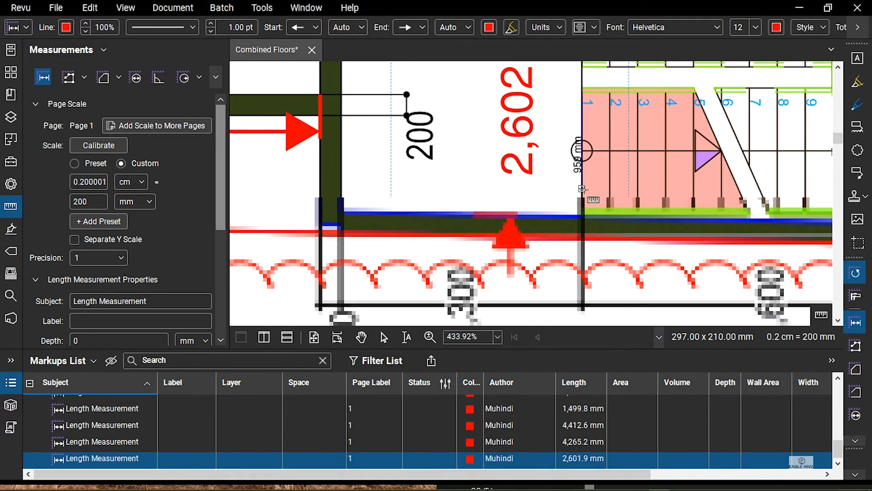
pyautogui.click(582, 216)
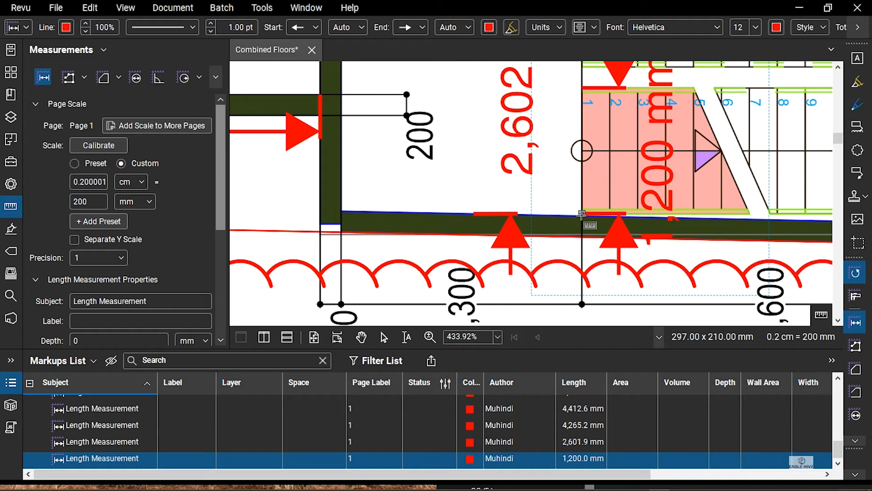
# Add a length measurement across the stair landing, from the edge at step 10 to the outer wall
pyautogui.scroll(-4, 581, 170)
pyautogui.scroll(3, 591, 190)
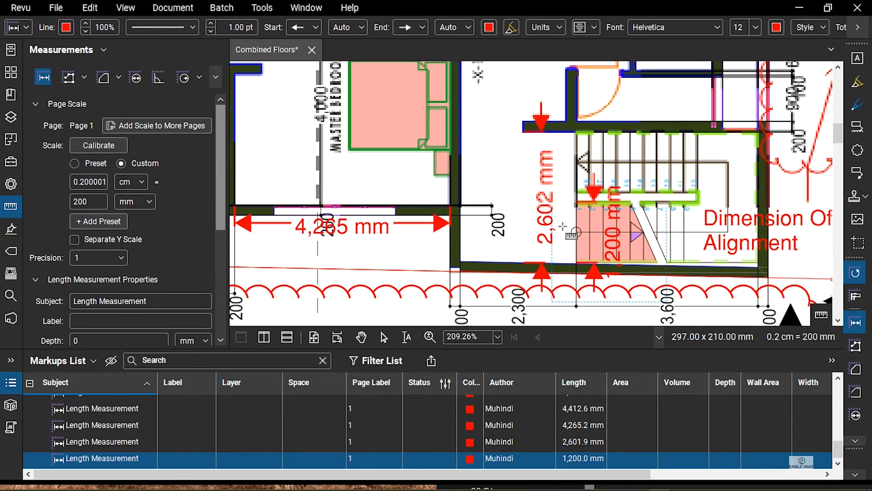
pyautogui.scroll(-2, 593, 194)
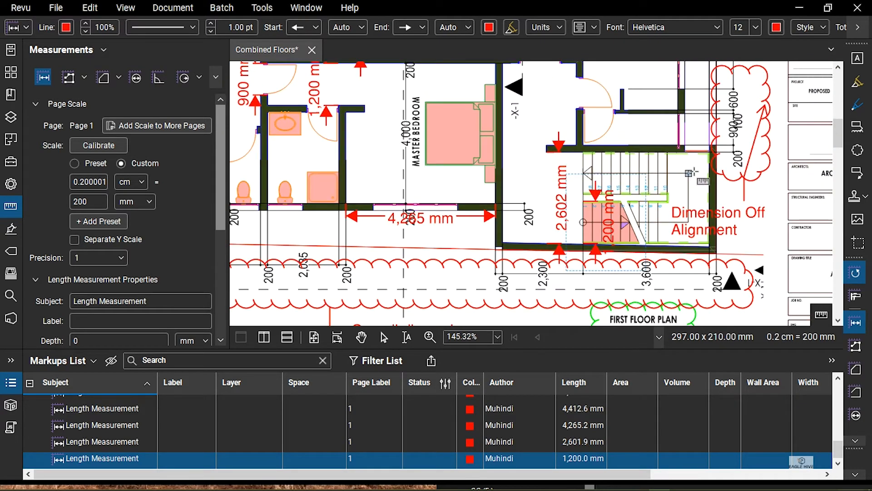
pyautogui.scroll(4, 686, 179)
pyautogui.click(656, 200)
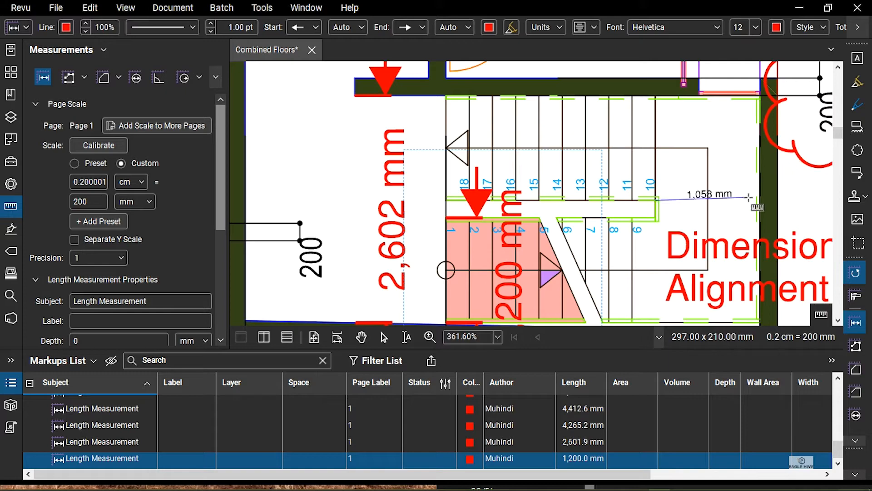
pyautogui.click(759, 200)
pyautogui.scroll(-4, 633, 145)
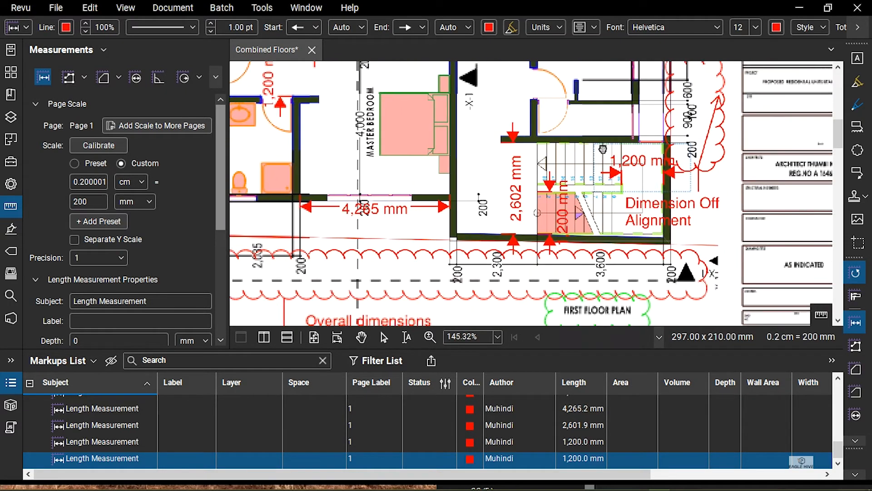
# Add a length measurement along the staircase, from the outer wall at the landing to the start of step 1
pyautogui.scroll(3, 633, 145)
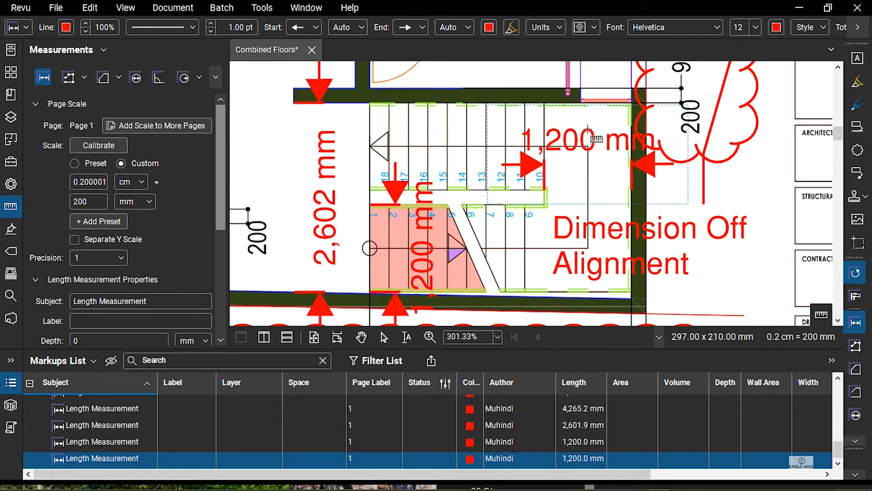
pyautogui.scroll(-2, 407, 222)
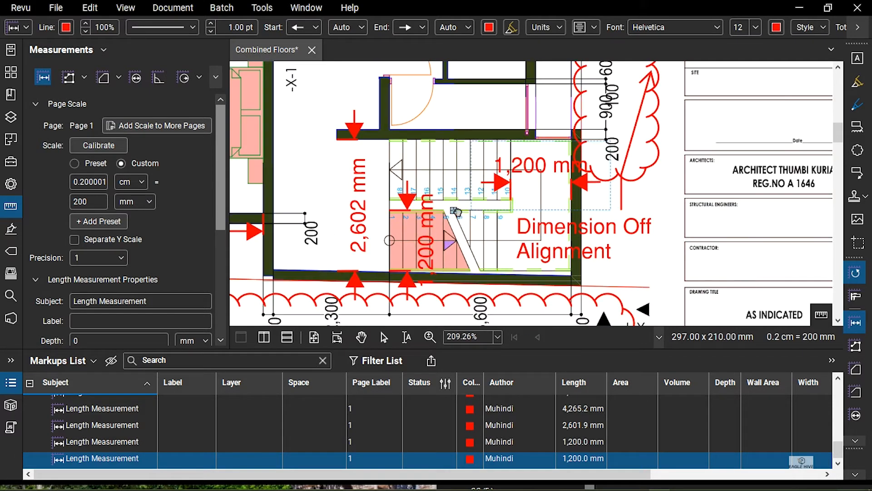
pyautogui.scroll(-5, 455, 212)
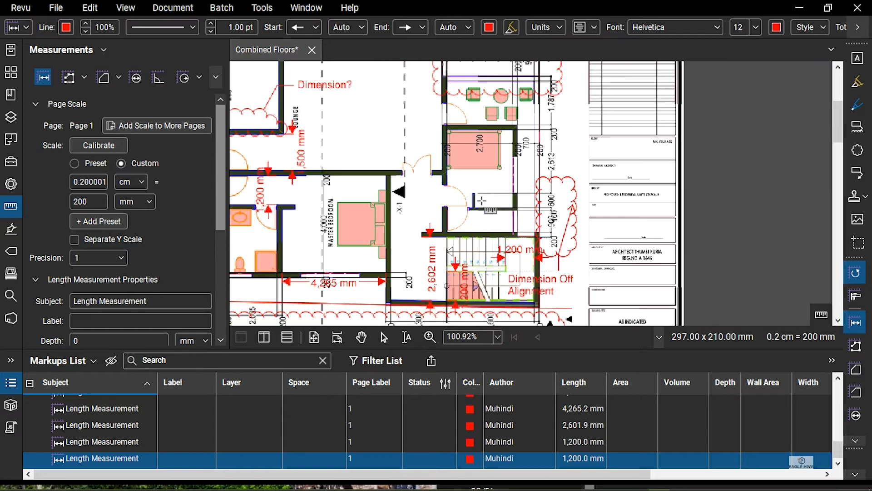
pyautogui.scroll(-3, 482, 200)
pyautogui.scroll(5, 536, 171)
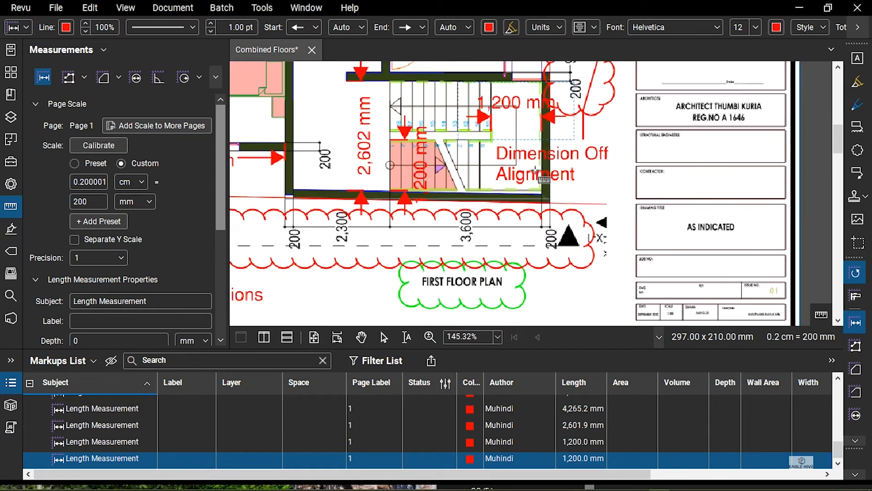
pyautogui.scroll(3, 536, 170)
pyautogui.click(547, 203)
pyautogui.click(327, 203)
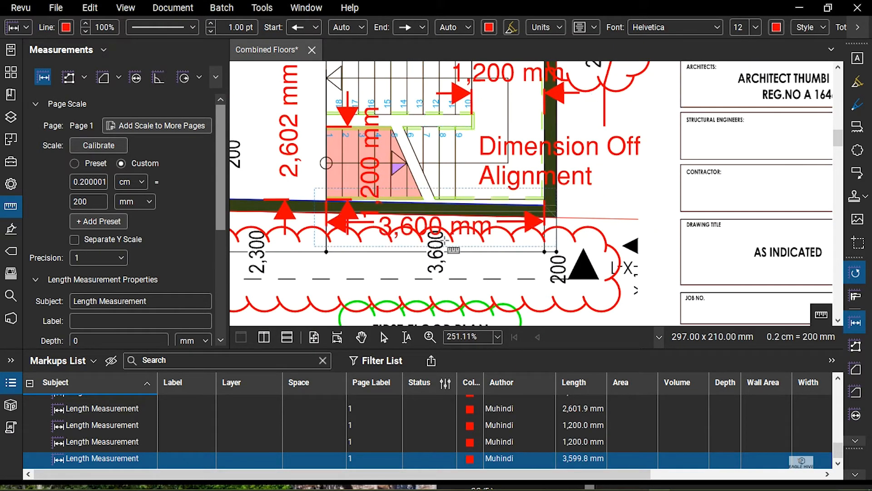
pyautogui.moveTo(427, 228); pyautogui.dragTo(429, 290)
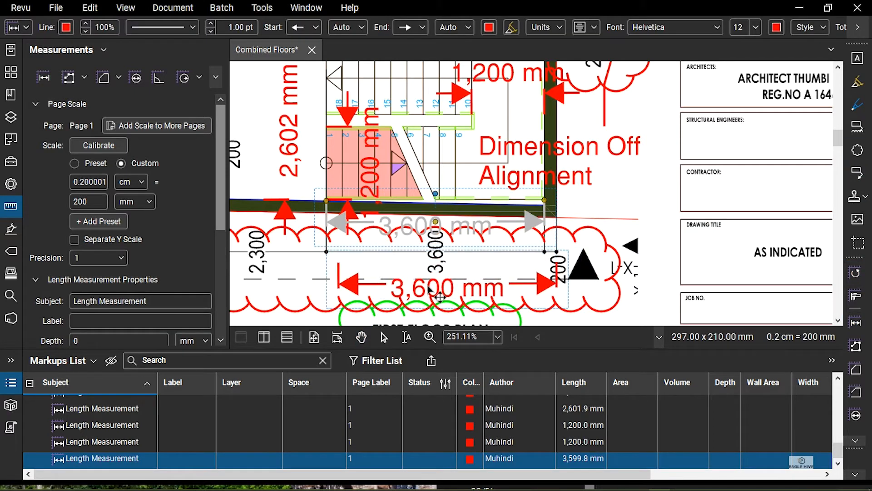
pyautogui.moveTo(330, 264); pyautogui.dragTo(326, 200)
pyautogui.hotkey('ctrl', 'z')
pyautogui.moveTo(439, 284); pyautogui.dragTo(435, 205)
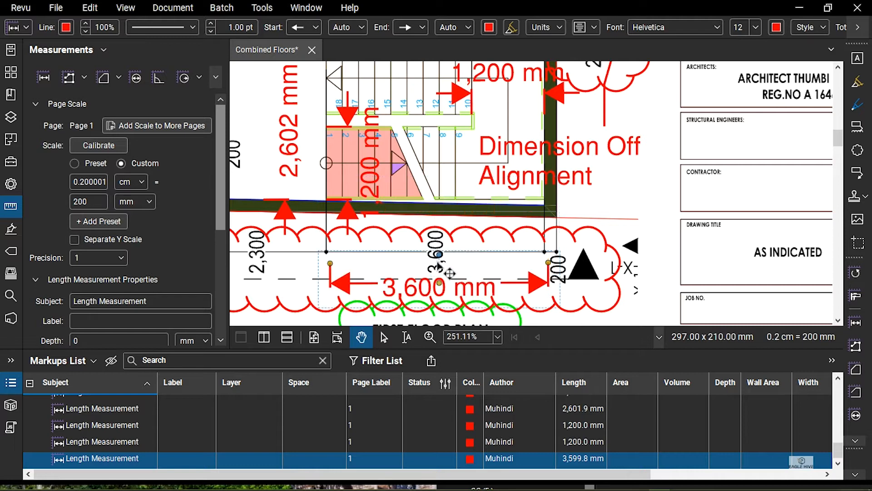
pyautogui.hotkey('ctrl', 'z')
pyautogui.hotkey('ctrl', 'z')
pyautogui.hotkey('ctrl', 'z')
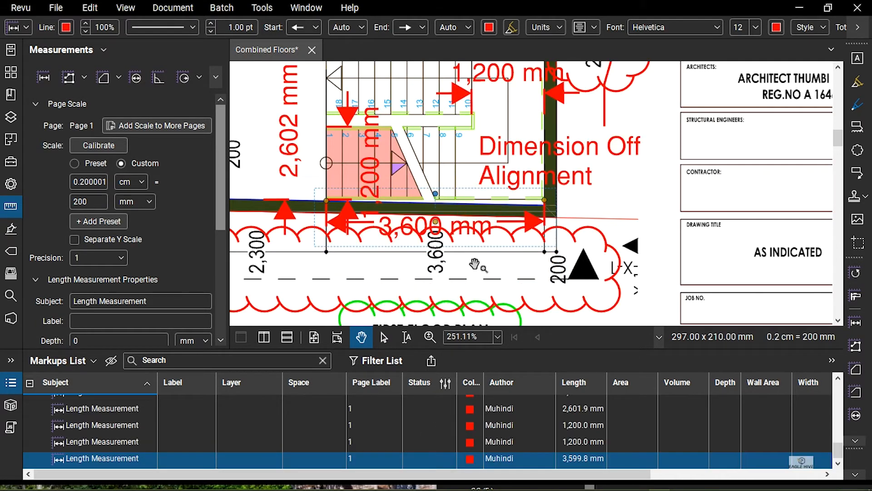
# Offset the staircase length measurement's dimension line outward beyond the printed 3,600 dimension, keeping its endpoints on the stair
pyautogui.moveTo(435, 222)
pyautogui.mouseDown()
pyautogui.moveTo(452, 286)
pyautogui.moveTo(440, 289)
pyautogui.mouseUp()
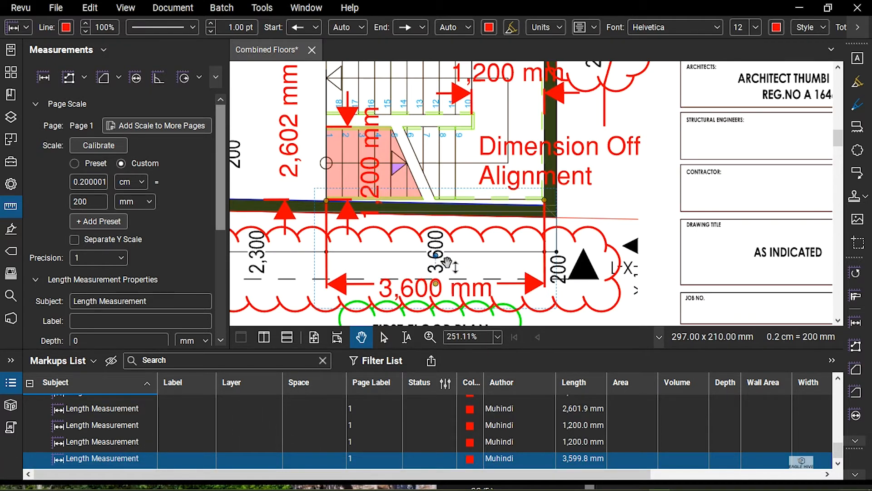
pyautogui.moveTo(474, 257); pyautogui.dragTo(558, 323)
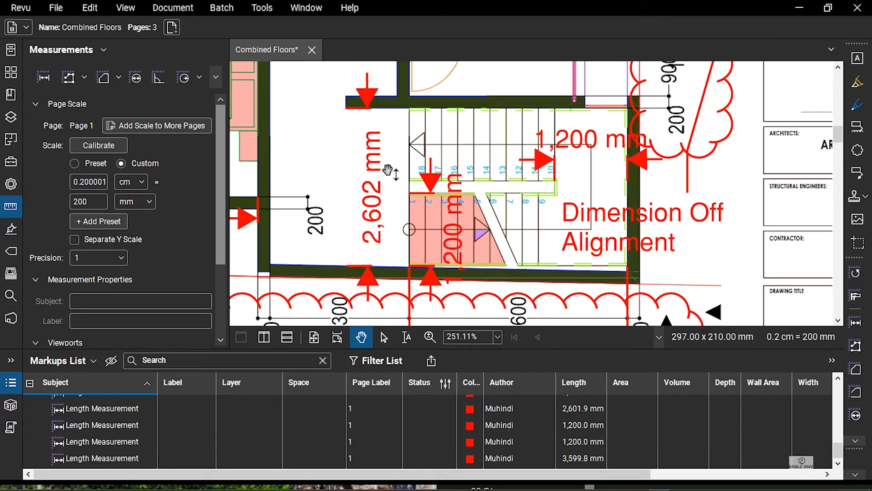
# Cloud the unnamed room above the staircase with a Cloud+ markup and the call-out text "Room name?"
pyautogui.scroll(-5, 337, 159)
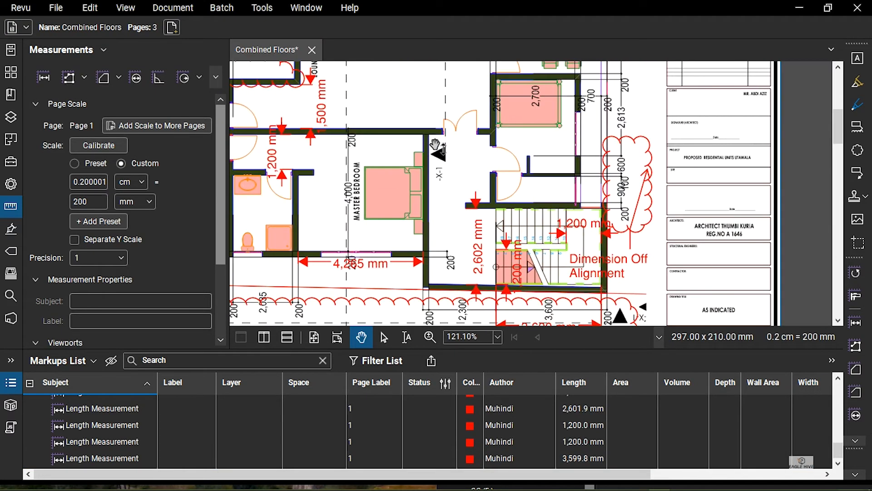
pyautogui.moveTo(538, 206); pyautogui.dragTo(562, 180)
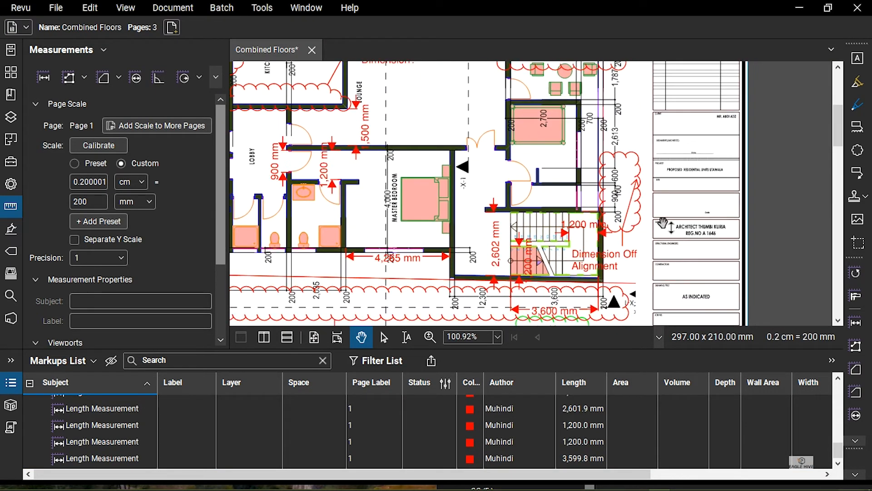
pyautogui.scroll(5, 554, 223)
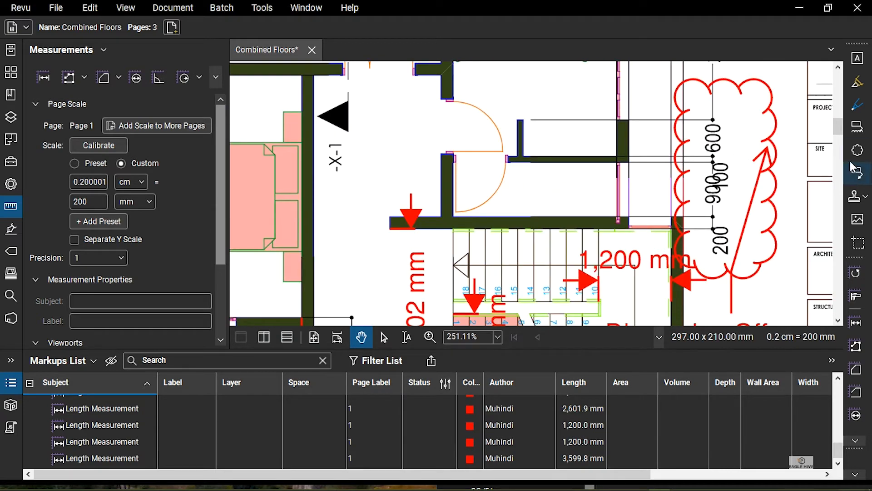
pyautogui.click(858, 128)
pyautogui.moveTo(412, 133); pyautogui.dragTo(651, 246)
pyautogui.moveTo(430, 198); pyautogui.dragTo(475, 314)
pyautogui.moveTo(343, 124); pyautogui.dragTo(469, 152)
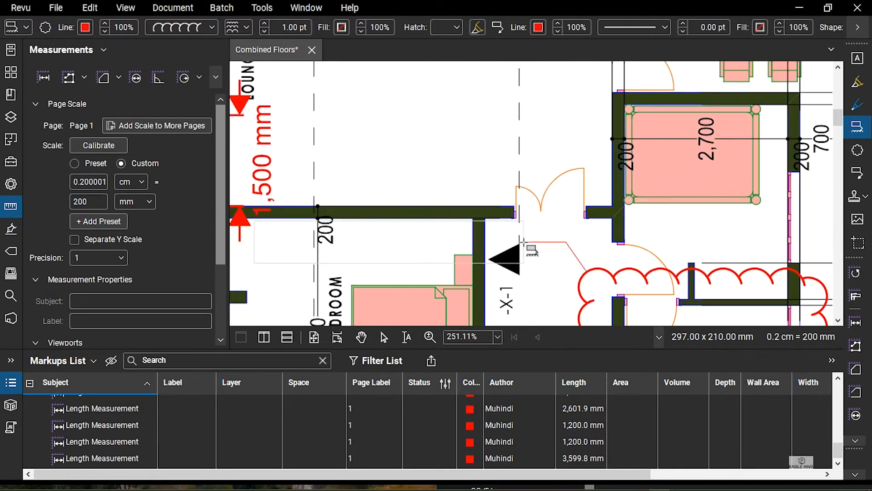
pyautogui.click(523, 243)
pyautogui.write('Room name?')
# Narrow the text box of the new "Room name?" call-out above the master bedroom to fit its text
pyautogui.click(341, 201)
pyautogui.moveTo(256, 243); pyautogui.dragTo(348, 244)
pyautogui.click(435, 195)
pyautogui.scroll(-5, 435, 195)
pyautogui.scroll(-1, 464, 209)
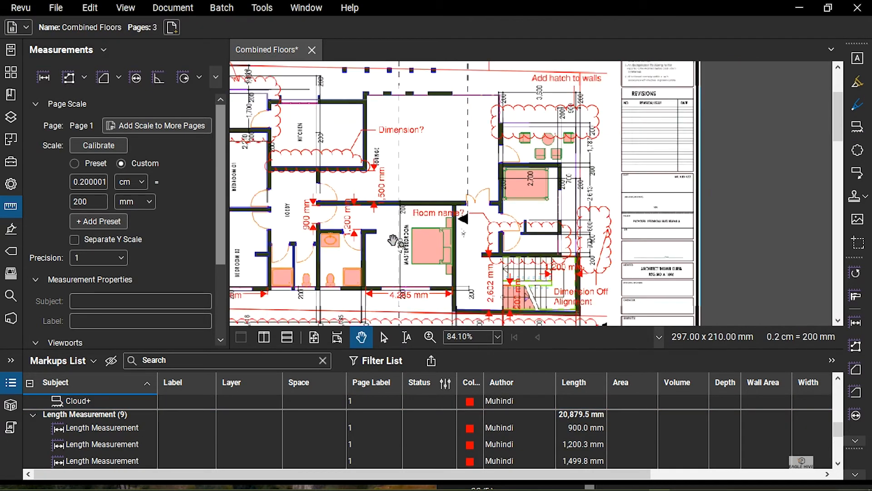
# Examine the Markups List sorted by colour, author and length, and return it to sorting by subject
pyautogui.moveTo(432, 235); pyautogui.dragTo(450, 284)
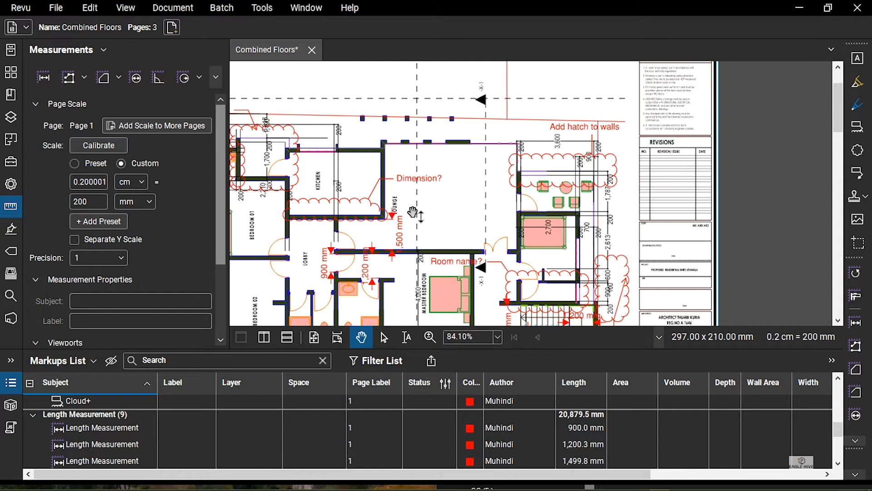
pyautogui.scroll(-2, 91, 439)
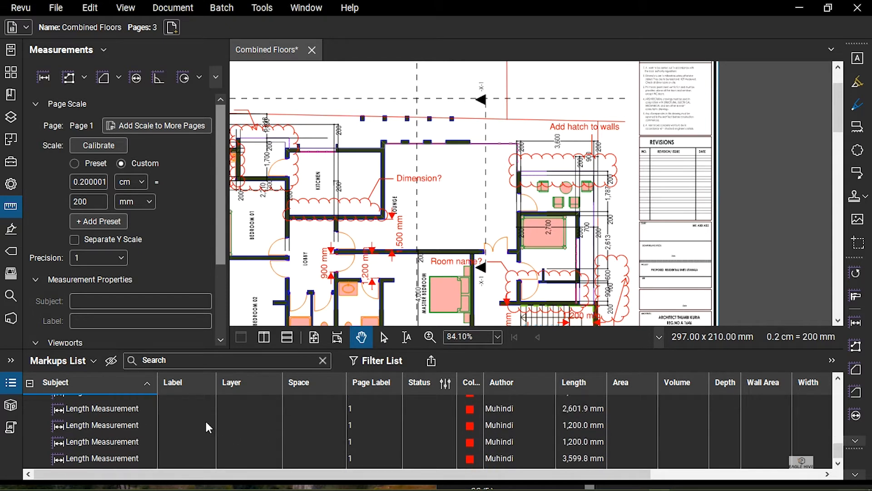
pyautogui.scroll(4, 89, 429)
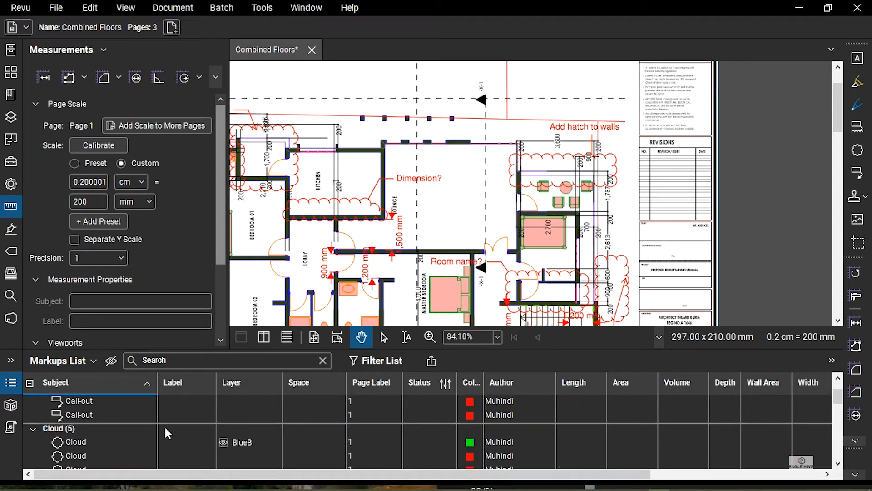
pyautogui.scroll(-3, 273, 437)
pyautogui.scroll(4, 264, 432)
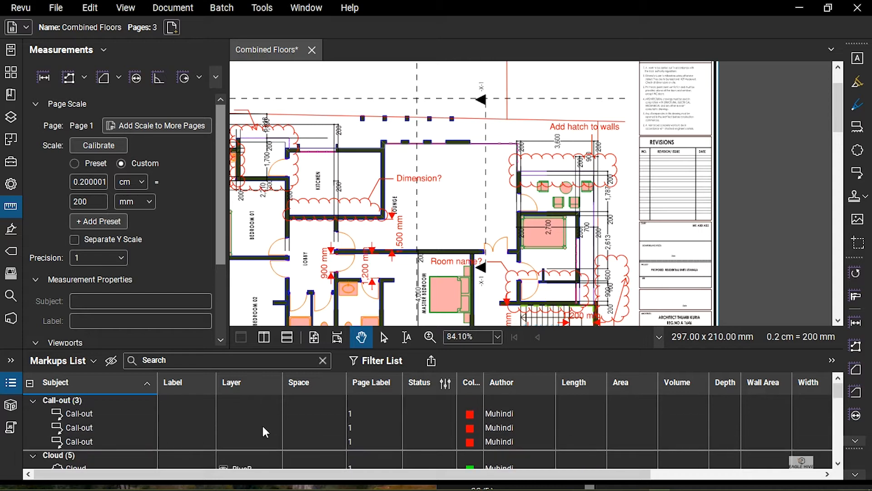
pyautogui.click(470, 392)
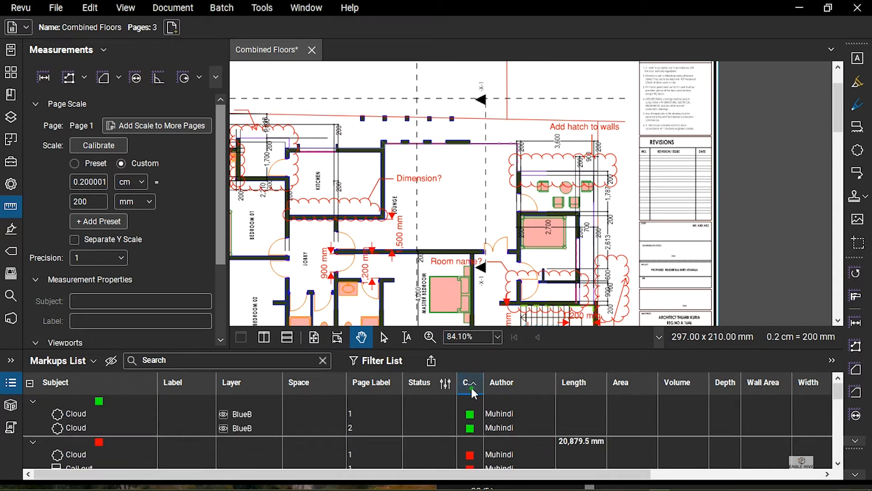
pyautogui.click(475, 394)
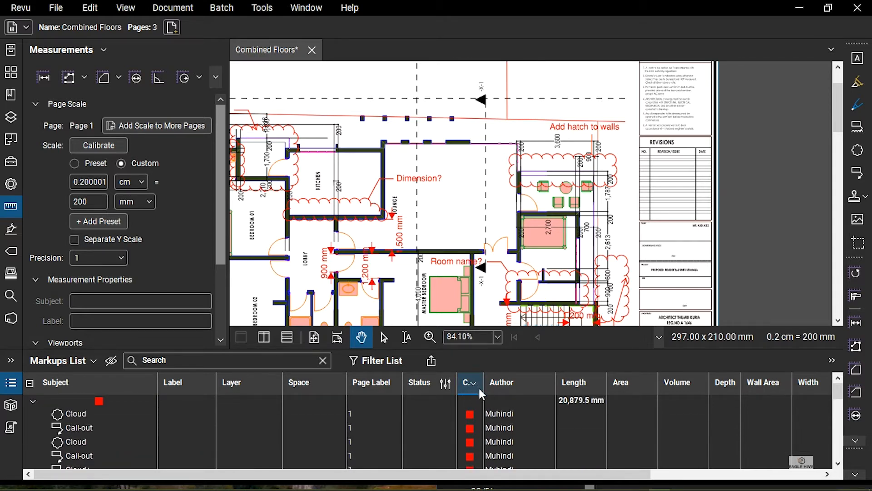
pyautogui.click(509, 384)
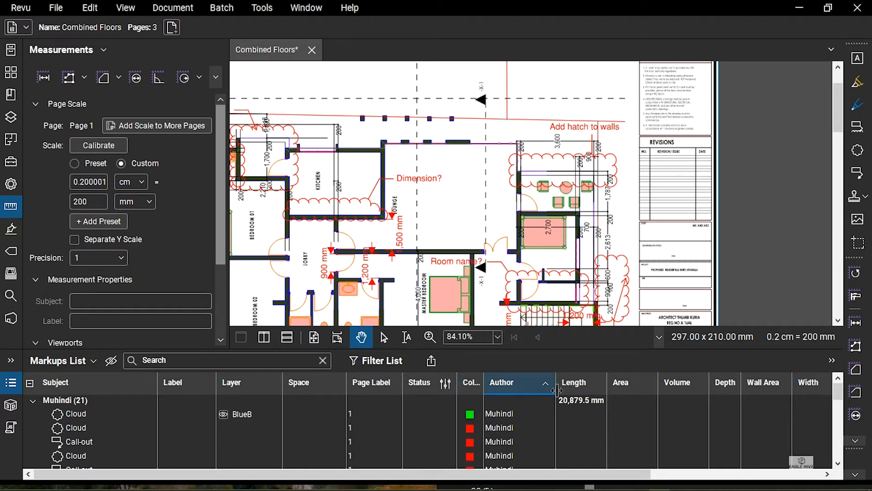
pyautogui.click(574, 384)
pyautogui.click(574, 385)
pyautogui.click(90, 384)
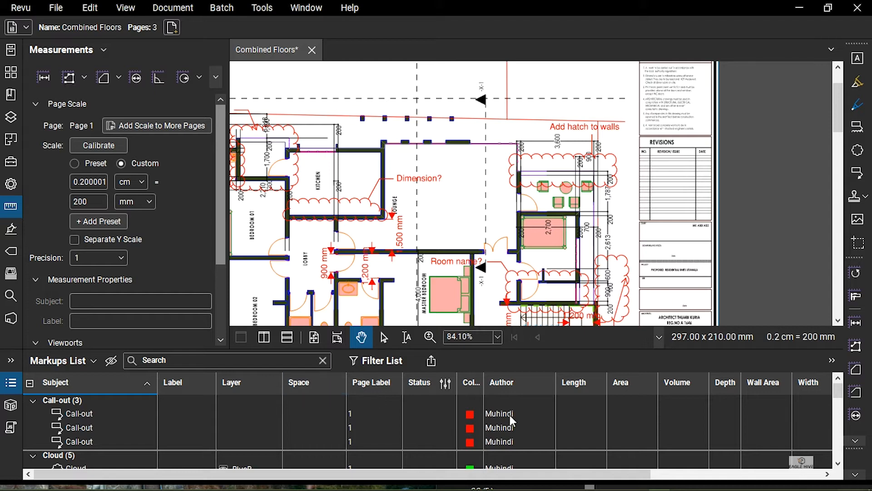
# Change the colour of all three Call-out markups in the Markups List to magenta
pyautogui.click(471, 415)
pyautogui.click(470, 414)
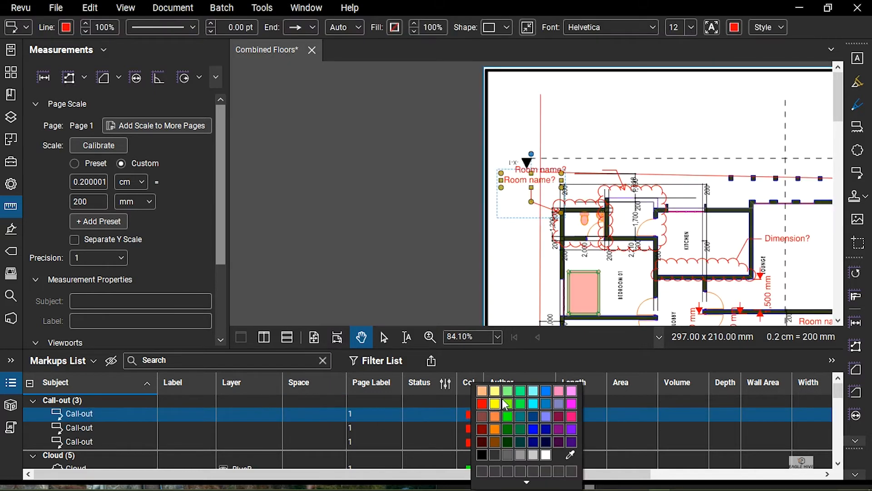
pyautogui.click(573, 402)
pyautogui.click(472, 428)
pyautogui.click(572, 403)
pyautogui.click(469, 442)
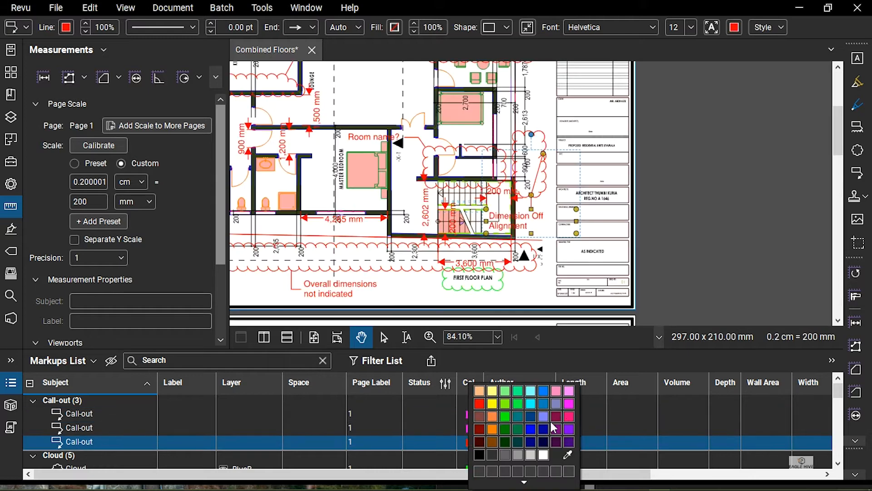
pyautogui.click(570, 404)
# Change the three red Cloud markups on page 1 to green in the Markups List
pyautogui.scroll(-2, 474, 418)
pyautogui.click(470, 416)
pyautogui.click(506, 417)
pyautogui.click(470, 428)
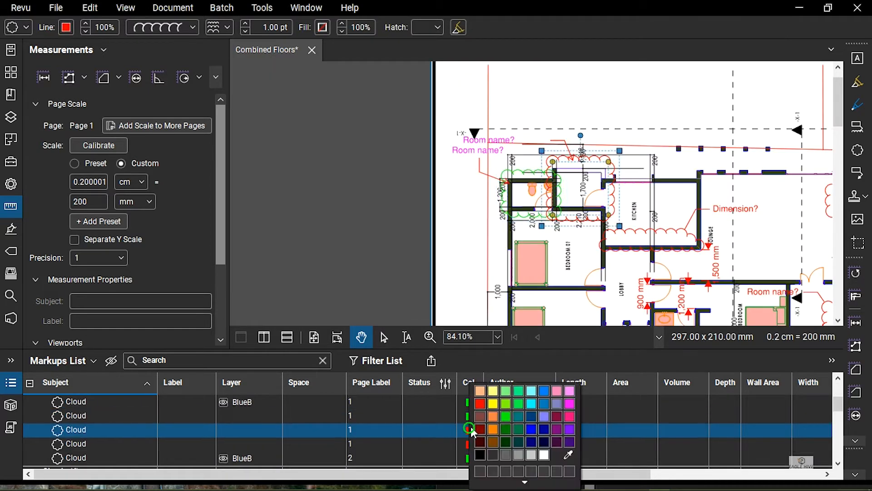
pyautogui.click(506, 417)
pyautogui.click(470, 443)
pyautogui.click(506, 416)
# Try to recolour the kitchen's "Dimension?" Cloud+ markup with yellow as the destination colour in Change Multiple Colours
pyautogui.scroll(-3, 389, 413)
pyautogui.click(469, 417)
pyautogui.click(409, 173)
pyautogui.click(424, 193)
pyautogui.click(409, 174)
pyautogui.click(410, 176)
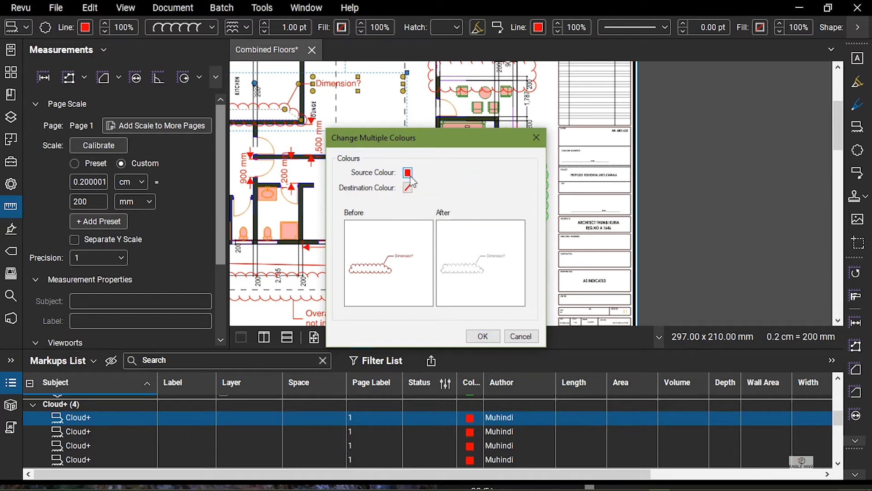
pyautogui.click(407, 188)
pyautogui.click(442, 244)
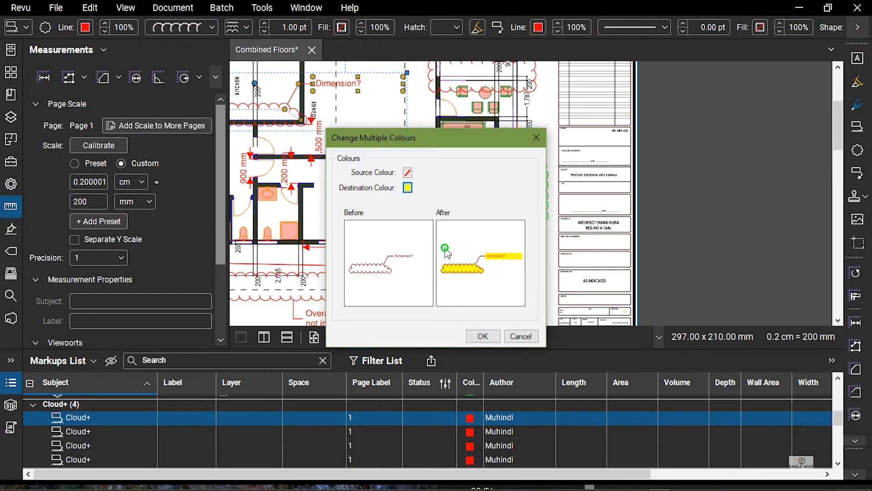
pyautogui.click(483, 336)
pyautogui.moveTo(353, 202); pyautogui.dragTo(415, 133)
pyautogui.click(408, 188)
pyautogui.click(429, 272)
pyautogui.click(483, 336)
pyautogui.scroll(2, 425, 153)
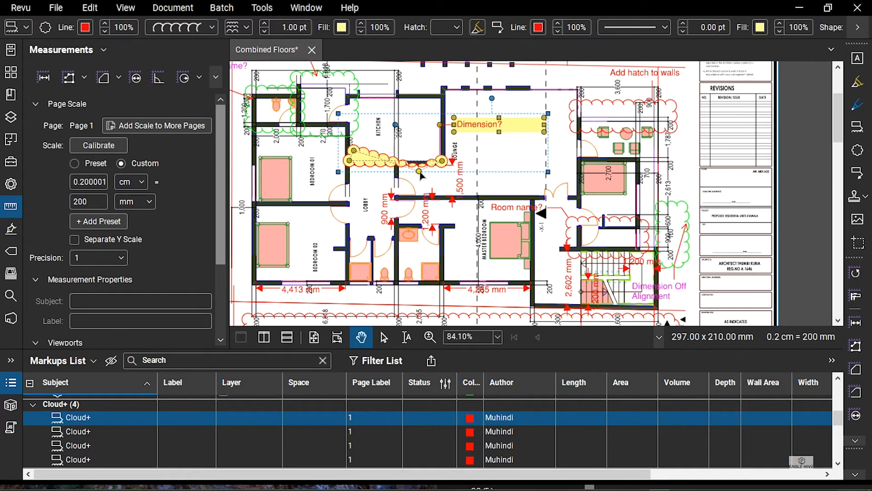
# Remove the yellow fill from the kitchen's "Dimension?" Cloud+ markup
pyautogui.click(470, 417)
pyautogui.click(408, 187)
pyautogui.click(470, 276)
pyautogui.click(483, 336)
# Reshape the "Dimension?" cloud by its corner points so it encloses the wall between the kitchen and the lobby
pyautogui.moveTo(408, 170); pyautogui.dragTo(442, 172)
pyautogui.click(444, 168)
pyautogui.moveTo(349, 166)
pyautogui.mouseDown()
pyautogui.moveTo(343, 170)
pyautogui.moveTo(351, 157)
pyautogui.mouseUp()
pyautogui.moveTo(429, 153); pyautogui.dragTo(435, 160)
pyautogui.moveTo(352, 157); pyautogui.dragTo(351, 159)
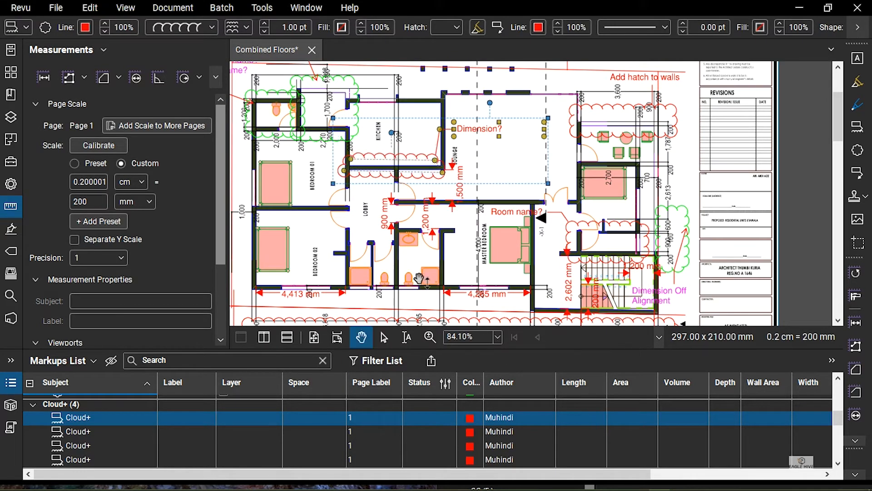
pyautogui.click(471, 418)
pyautogui.click(407, 188)
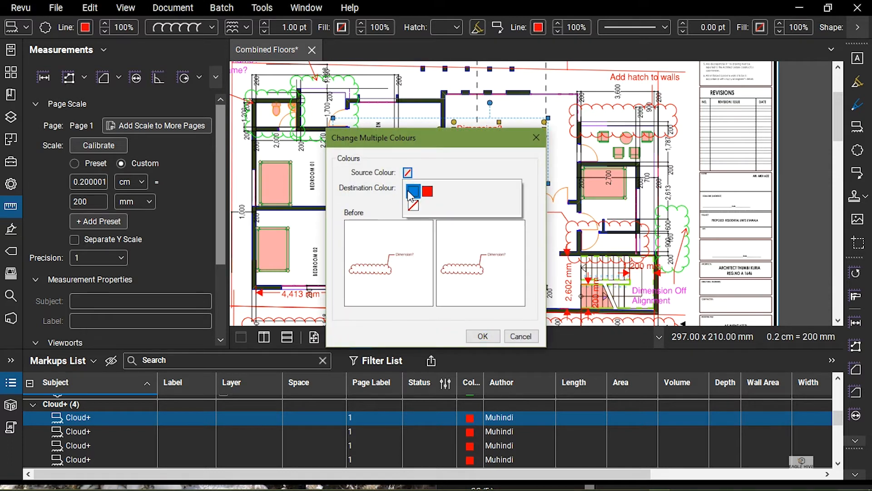
pyautogui.click(418, 189)
pyautogui.click(409, 187)
pyautogui.click(468, 177)
pyautogui.press('Escape')
# Change the line colour of all the length measurements in the Markups List to blue
pyautogui.moveTo(471, 253); pyautogui.dragTo(477, 231)
pyautogui.scroll(-3, 447, 431)
pyautogui.scroll(1, 450, 432)
pyautogui.click(471, 421)
pyautogui.click(536, 432)
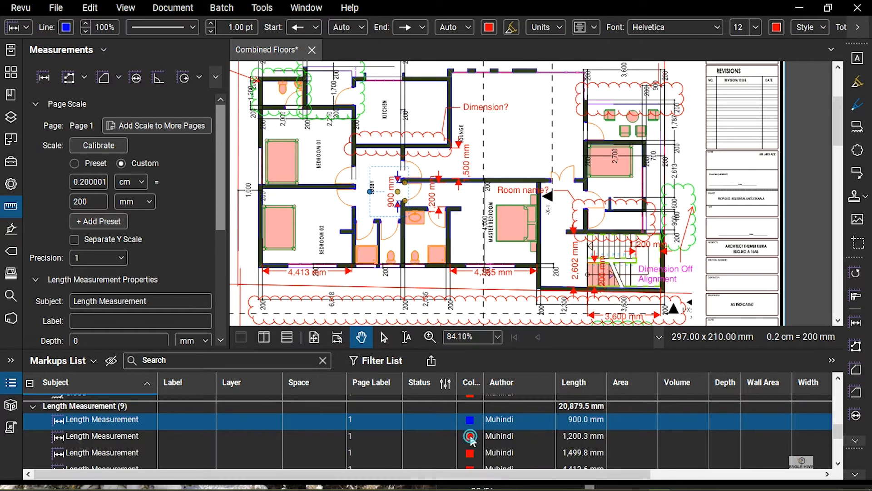
pyautogui.click(472, 439)
pyautogui.click(532, 430)
pyautogui.click(470, 453)
pyautogui.click(530, 429)
pyautogui.click(471, 466)
pyautogui.click(534, 429)
pyautogui.click(469, 424)
pyautogui.click(534, 430)
pyautogui.click(469, 440)
pyautogui.click(534, 430)
pyautogui.click(469, 458)
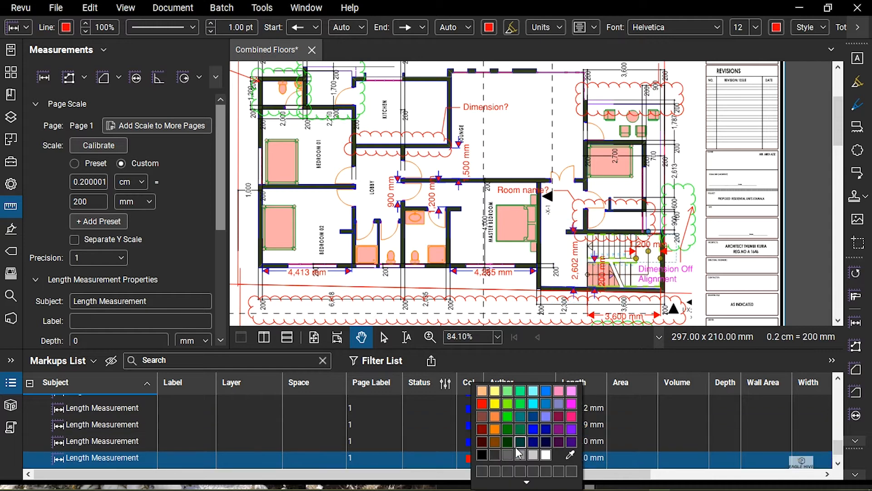
pyautogui.click(534, 429)
pyautogui.scroll(-2, 592, 249)
# Add an area measurement of the lounge by tracing the room's inner wall corners around to the starting corner
pyautogui.scroll(3, 527, 234)
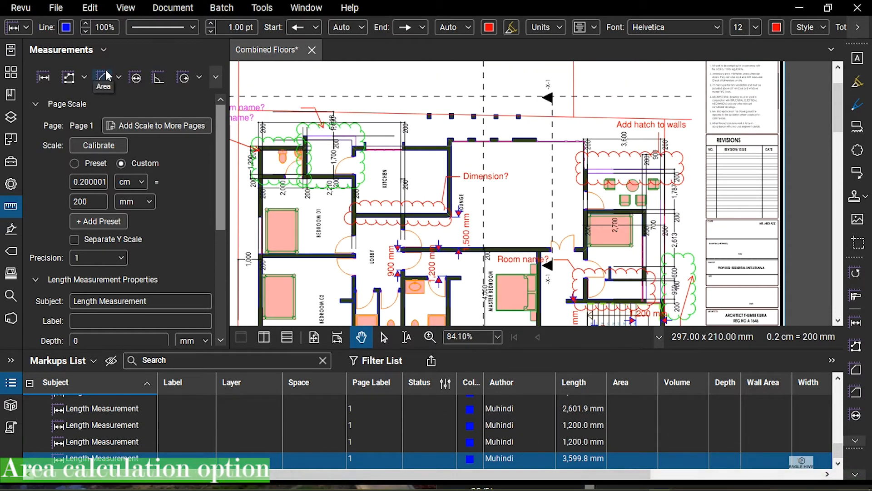
pyautogui.click(104, 76)
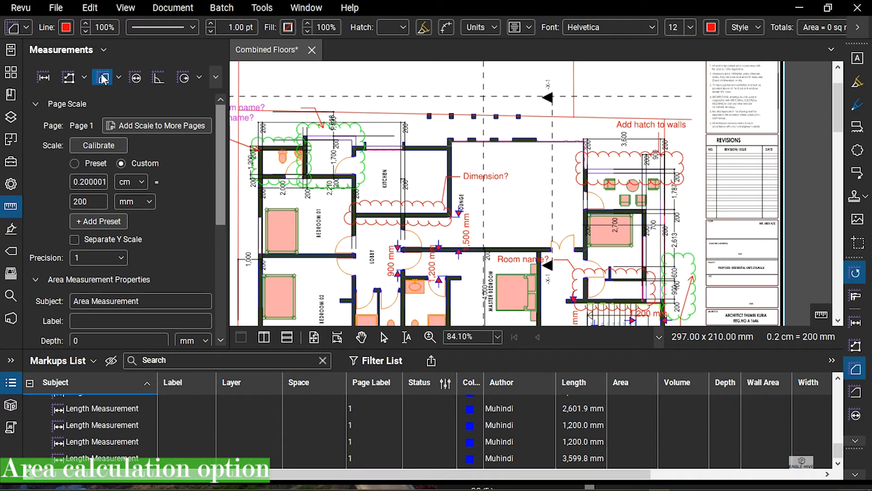
pyautogui.scroll(6, 462, 142)
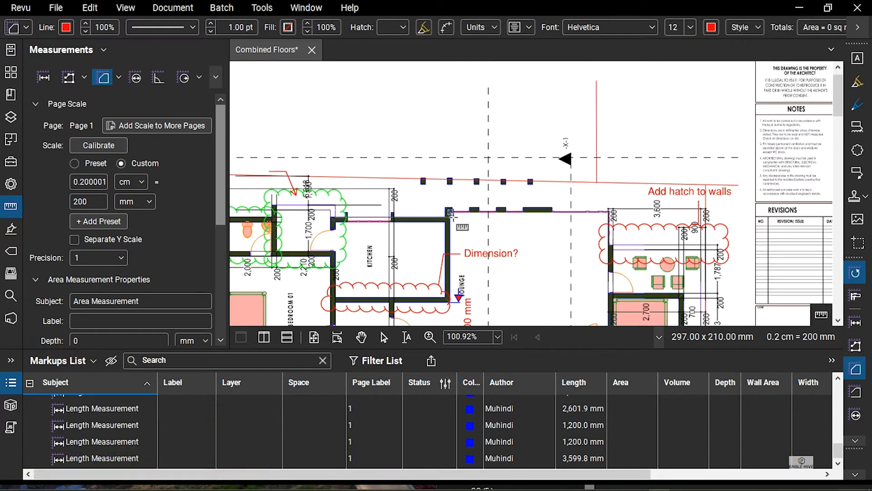
pyautogui.scroll(1, 443, 236)
pyautogui.click(445, 222)
pyautogui.hscroll(5, 636, 204)
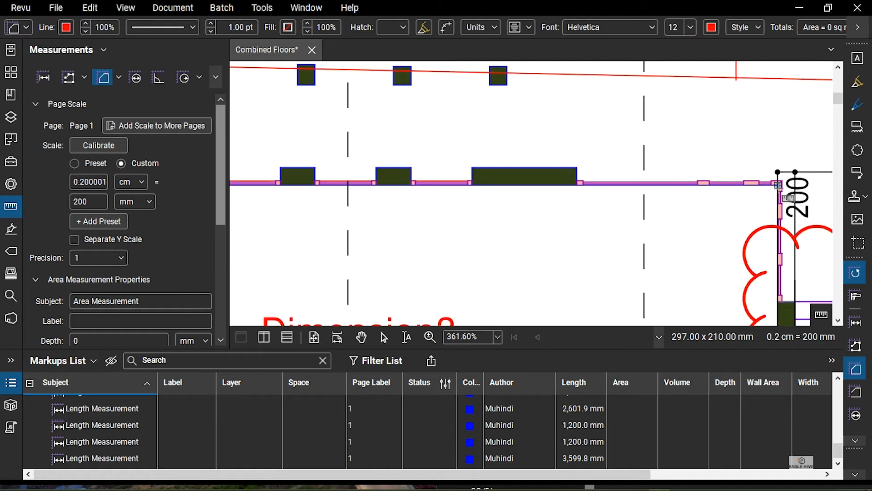
pyautogui.click(777, 185)
pyautogui.scroll(-8, 727, 227)
pyautogui.hscroll(2, 682, 194)
pyautogui.scroll(-4, 417, 216)
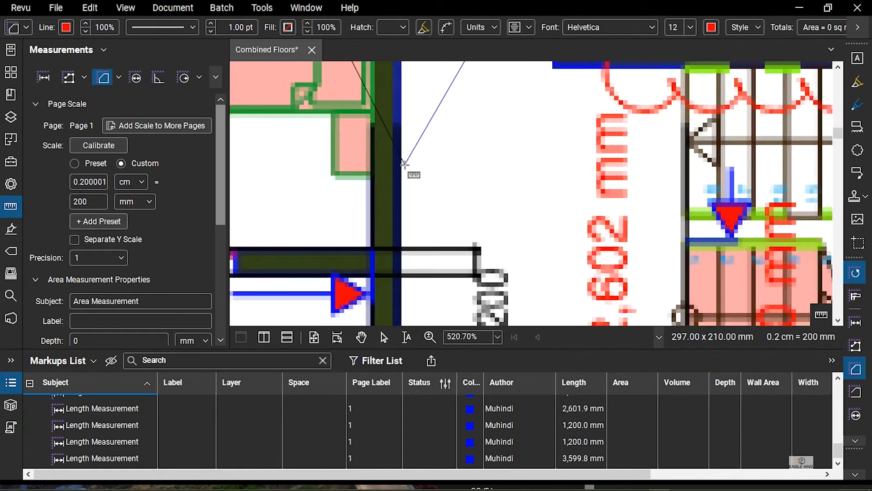
pyautogui.scroll(7, 422, 214)
pyautogui.click(425, 221)
pyautogui.moveTo(427, 123); pyautogui.dragTo(440, 287)
pyautogui.click(438, 196)
pyautogui.click(724, 193)
pyautogui.moveTo(726, 137); pyautogui.dragTo(668, 313)
pyautogui.moveTo(673, 134); pyautogui.dragTo(610, 315)
pyautogui.click(600, 90)
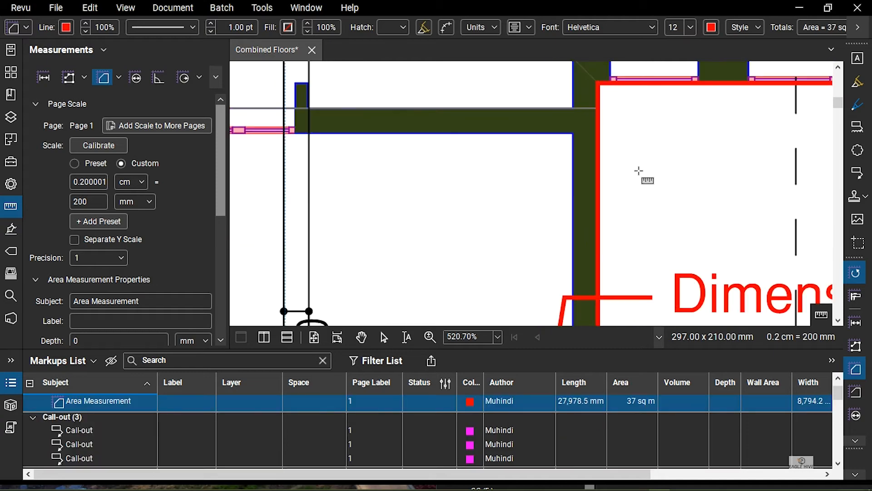
# Set the lounge area measurement's line colour to dark green in the Markups List
pyautogui.scroll(-8, 643, 177)
pyautogui.moveTo(740, 279); pyautogui.dragTo(642, 202)
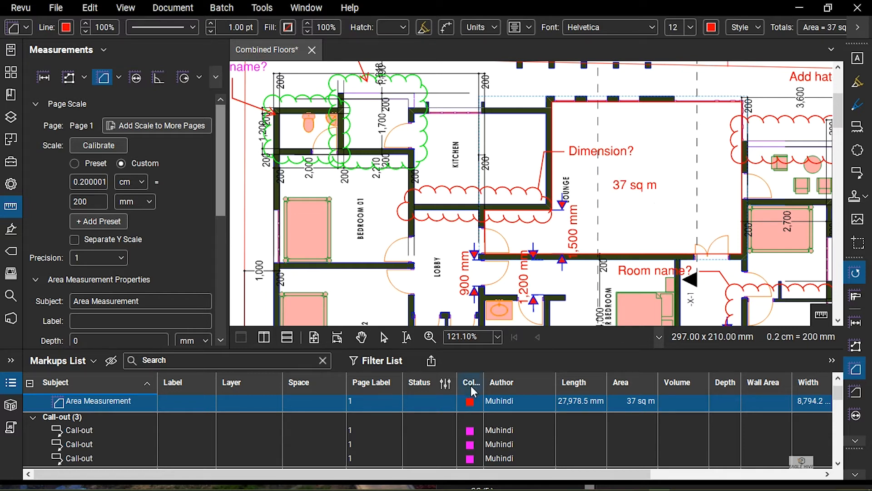
pyautogui.click(471, 401)
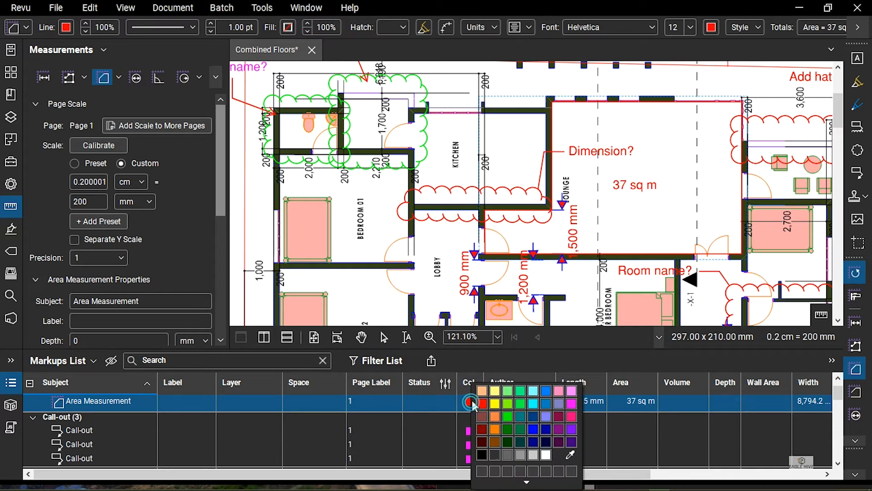
pyautogui.click(525, 434)
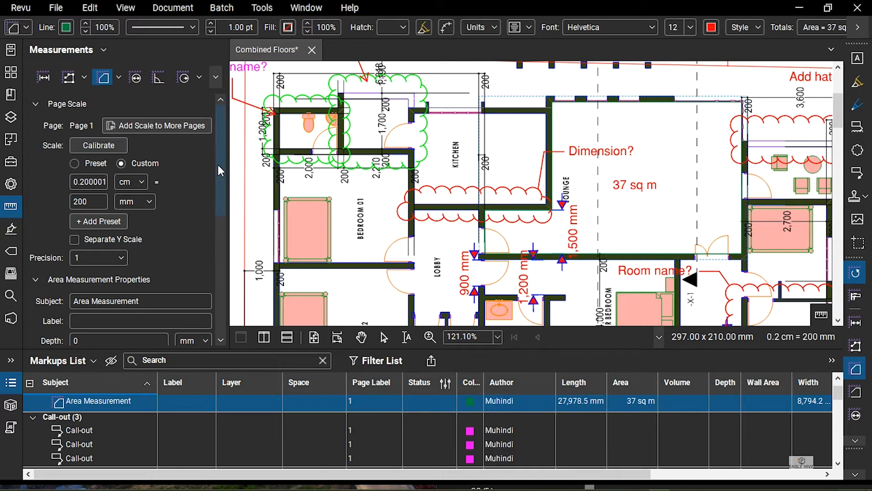
# Label the lounge's area measurement "Lounge Area" in its measurement properties
pyautogui.scroll(-3, 219, 167)
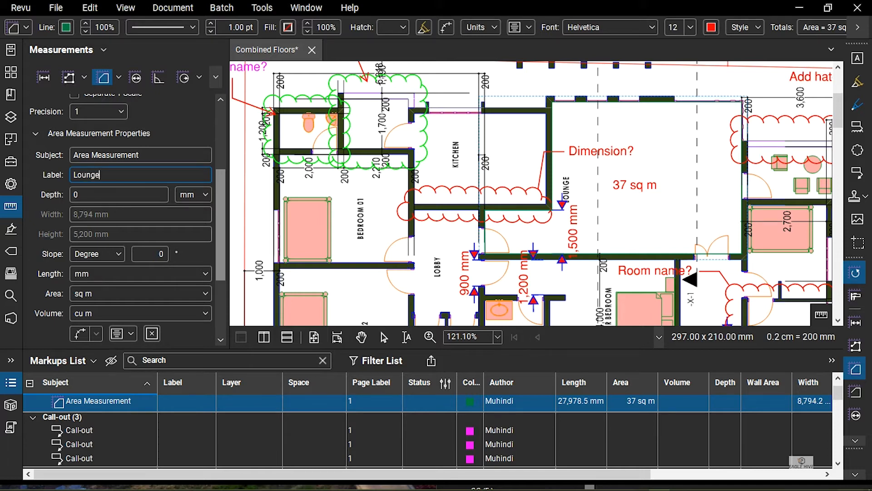
pyautogui.press('Return')
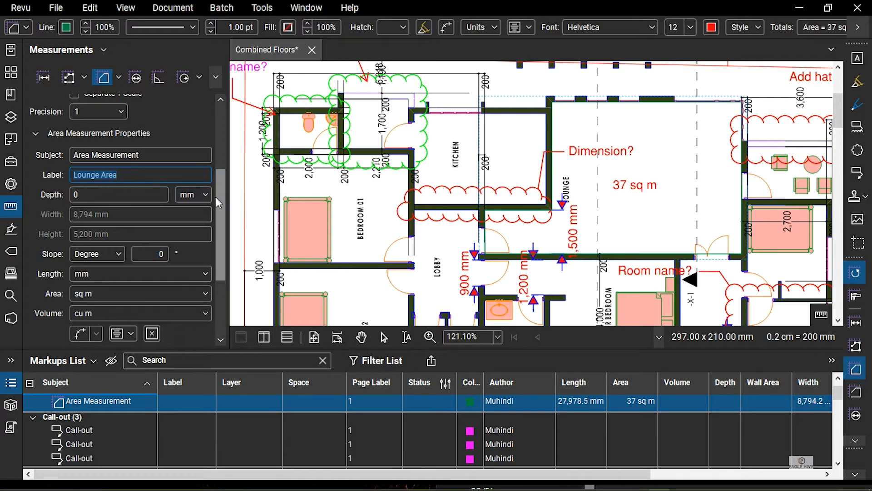
pyautogui.scroll(-2, 217, 202)
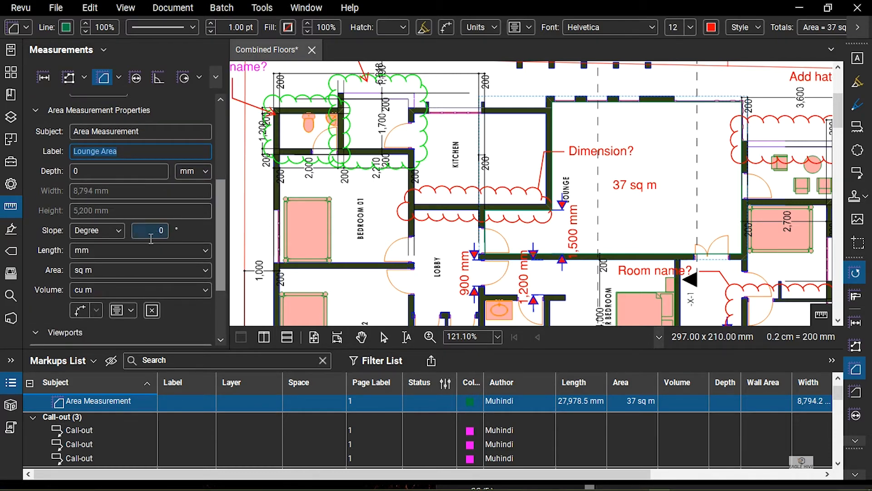
# Look through the lounge area measurement's units, caption options and page scale in its measurement settings
pyautogui.scroll(-2, 217, 219)
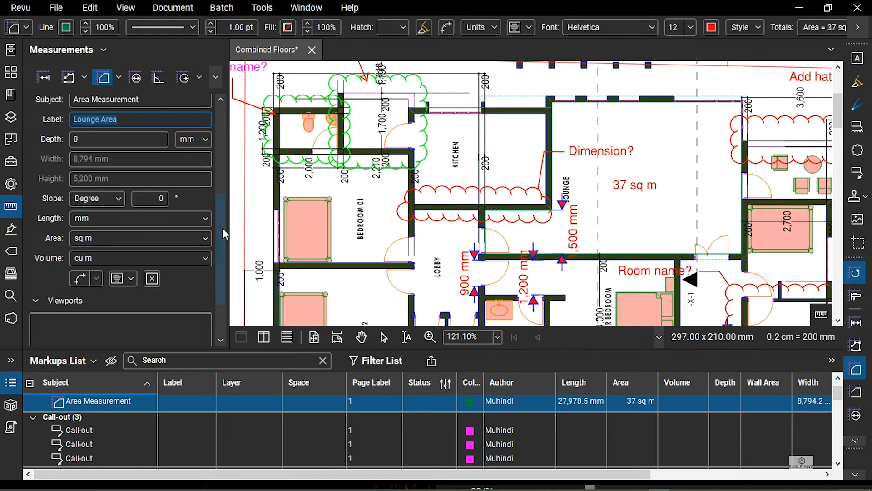
pyautogui.scroll(-2, 222, 228)
pyautogui.click(147, 205)
pyautogui.click(147, 205)
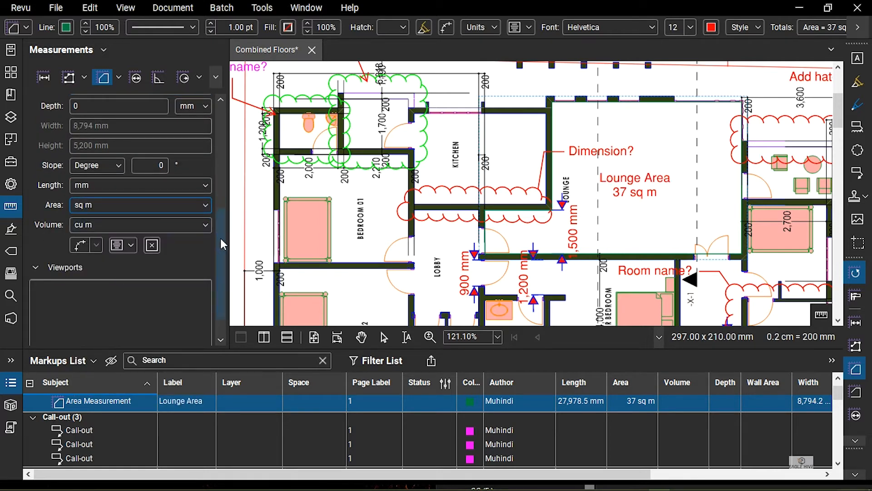
pyautogui.scroll(-2, 219, 238)
pyautogui.click(130, 211)
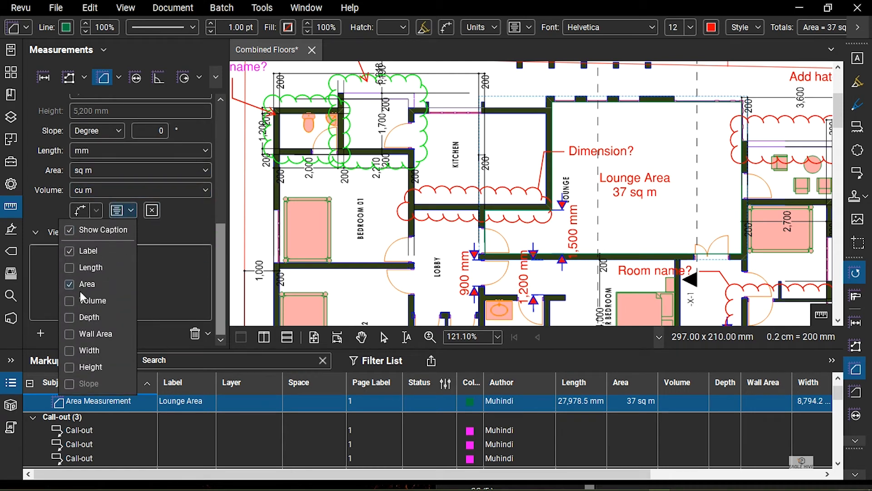
pyautogui.click(126, 215)
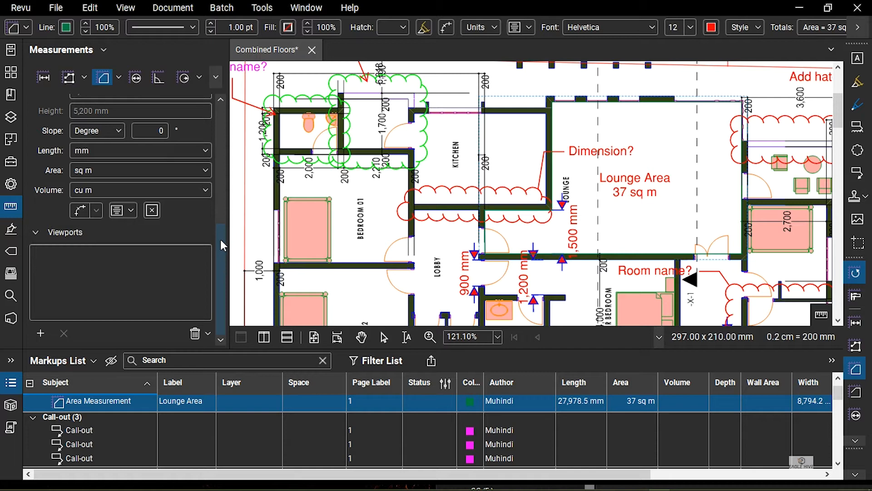
pyautogui.moveTo(219, 266); pyautogui.dragTo(222, 221)
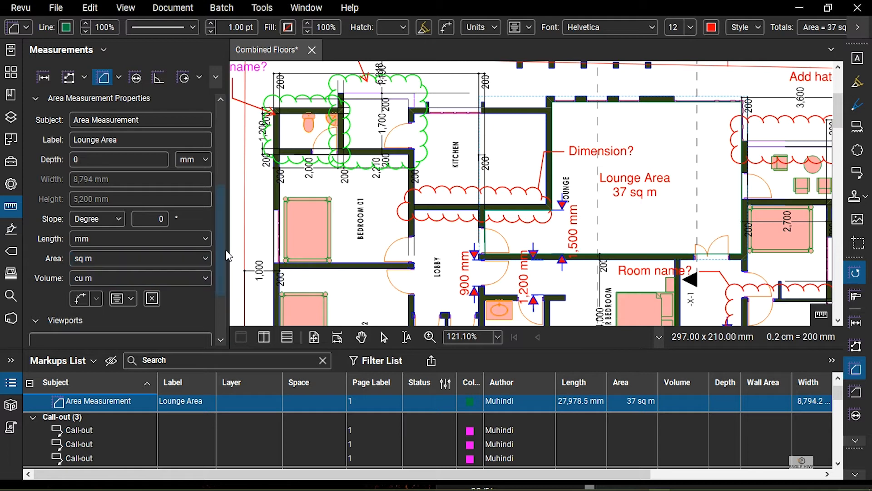
pyautogui.moveTo(221, 251); pyautogui.dragTo(214, 137)
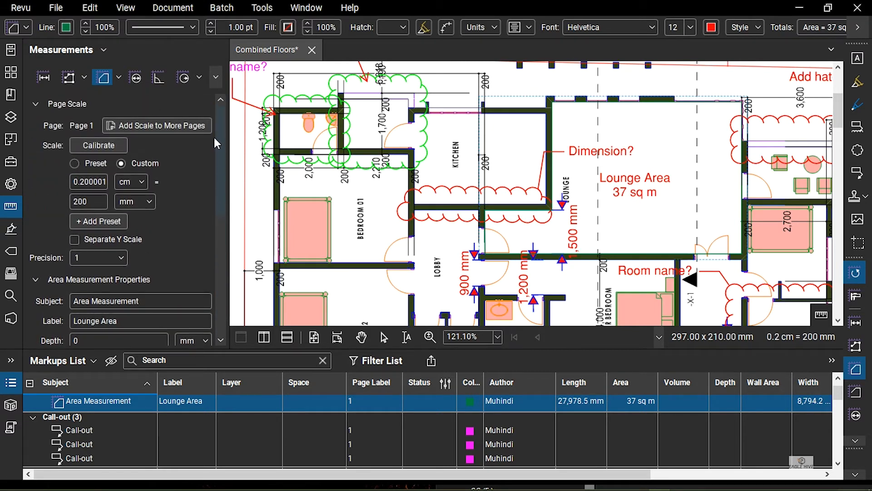
pyautogui.moveTo(217, 180); pyautogui.dragTo(211, 304)
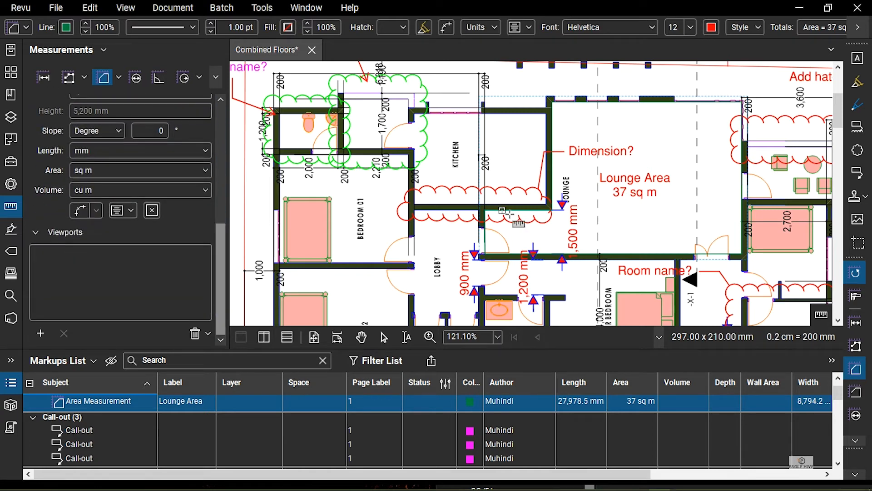
# Fill the lounge's area measurement with the 10% Dots hatch
pyautogui.moveTo(529, 221); pyautogui.dragTo(497, 206)
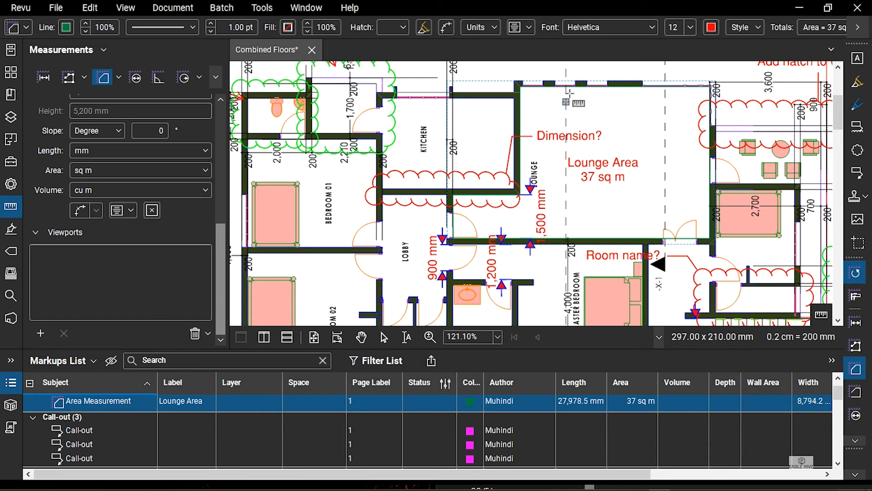
pyautogui.click(598, 27)
pyautogui.click(599, 27)
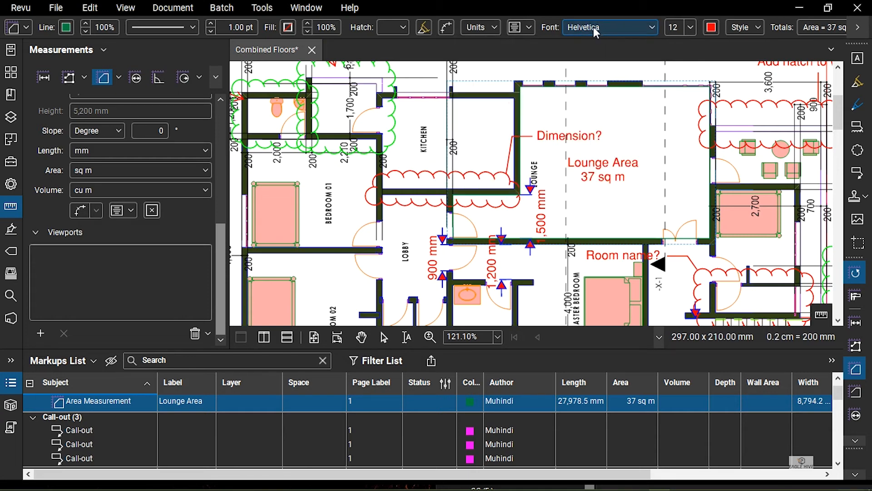
pyautogui.click(406, 26)
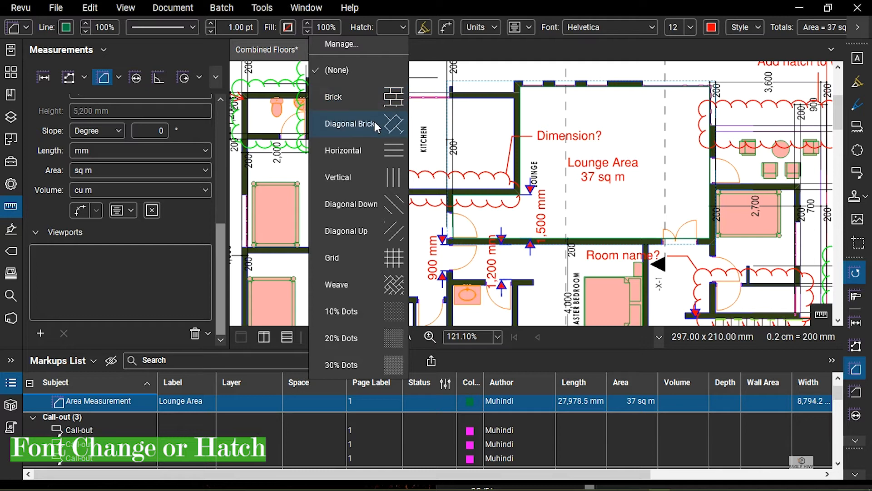
pyautogui.click(376, 283)
pyautogui.click(403, 28)
pyautogui.click(377, 312)
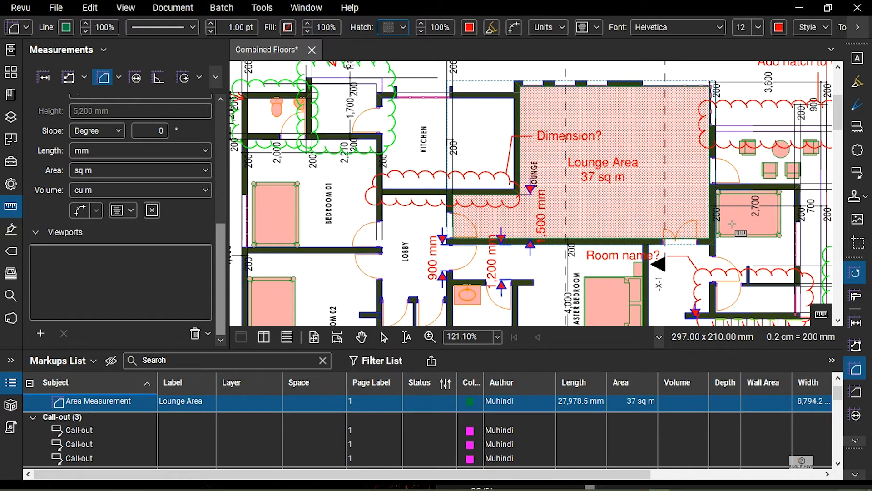
# Set the hatch colour of the lounge's area measurement to orange
pyautogui.click(469, 27)
pyautogui.click(414, 70)
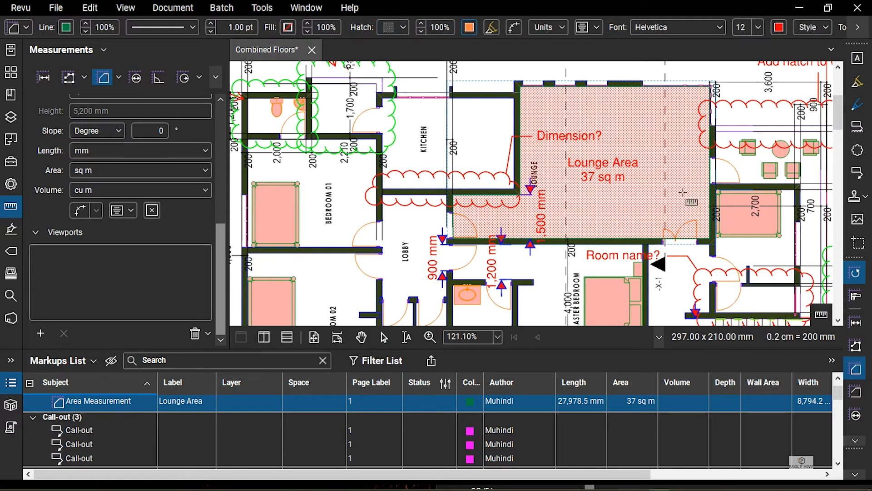
pyautogui.click(469, 32)
pyautogui.click(426, 71)
pyautogui.click(470, 31)
pyautogui.click(415, 81)
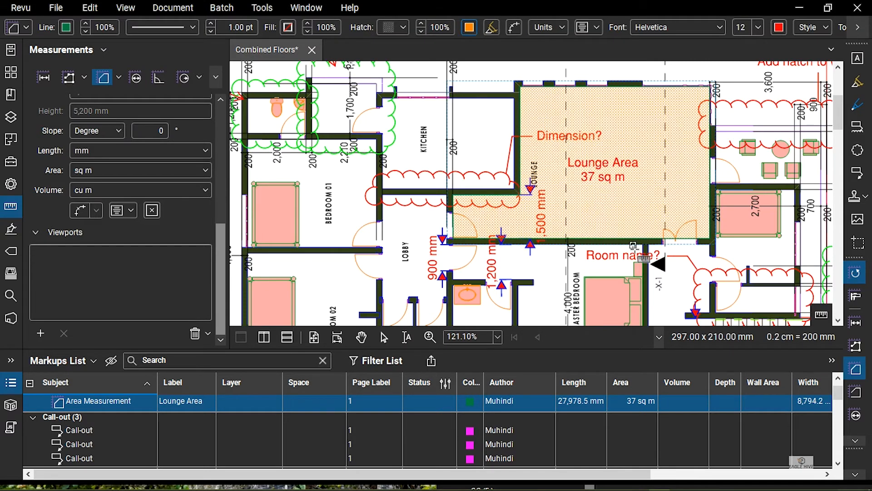
# Draw a wide cloud in the blank space beneath the staircase on the third page's plan
pyautogui.moveTo(659, 317); pyautogui.dragTo(556, 255)
pyautogui.scroll(-8, 556, 255)
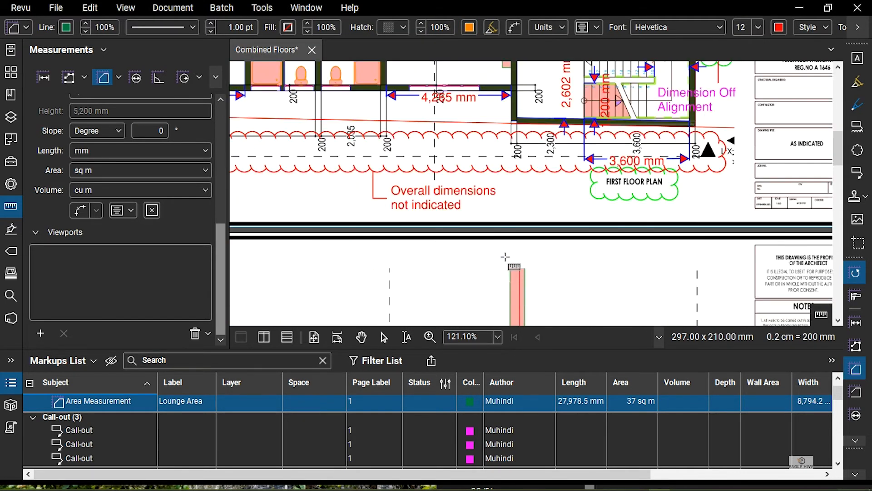
pyautogui.scroll(-2, 500, 257)
pyautogui.scroll(-10, 478, 270)
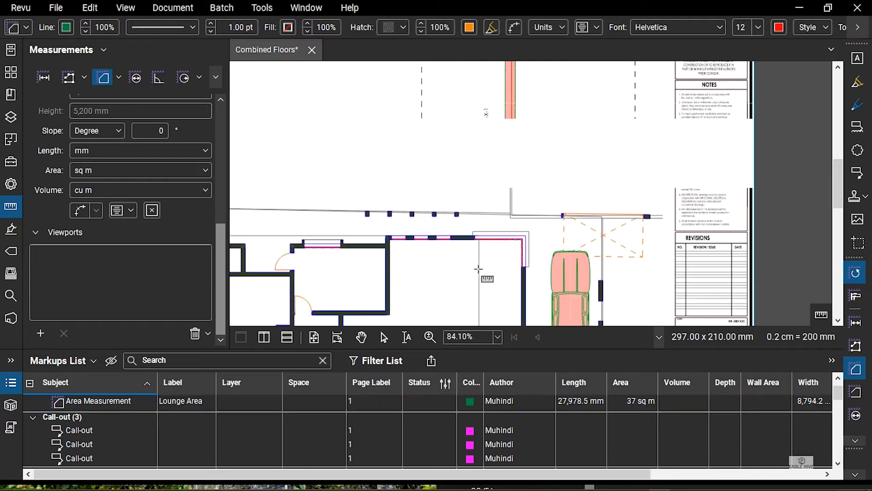
pyautogui.moveTo(467, 233)
pyautogui.mouseDown()
pyautogui.moveTo(492, 206)
pyautogui.moveTo(501, 173)
pyautogui.moveTo(540, 319)
pyautogui.mouseUp()
pyautogui.scroll(-2, 522, 254)
pyautogui.scroll(-2, 528, 275)
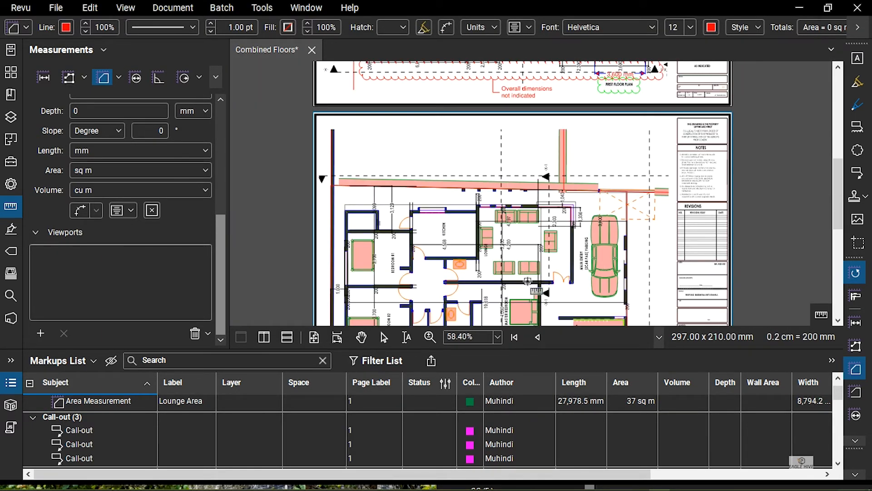
pyautogui.scroll(-5, 528, 275)
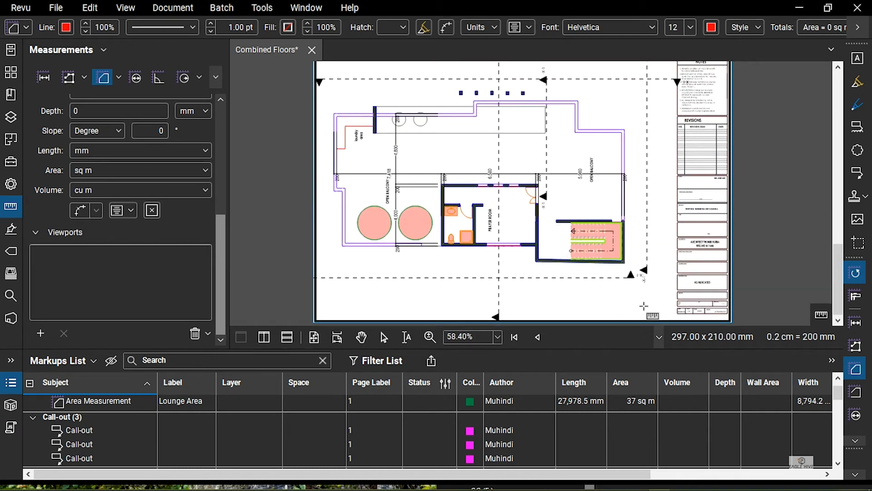
pyautogui.scroll(3, 603, 295)
pyautogui.scroll(2, 603, 294)
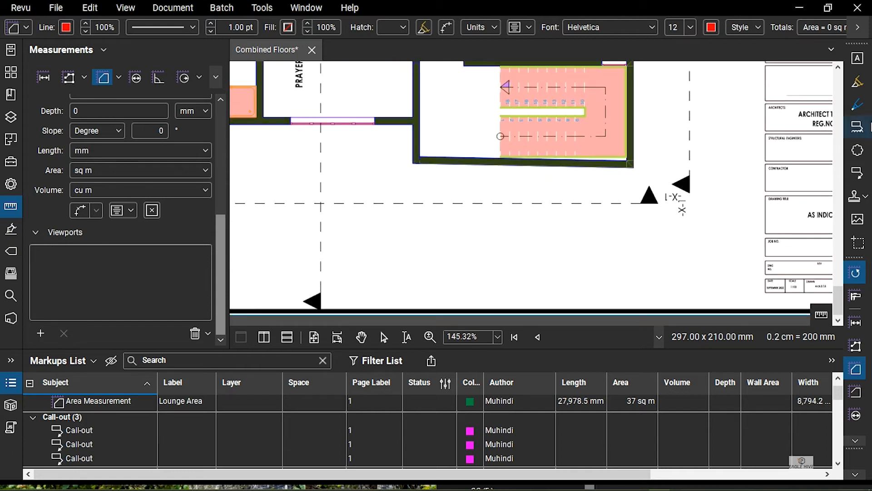
pyautogui.click(858, 150)
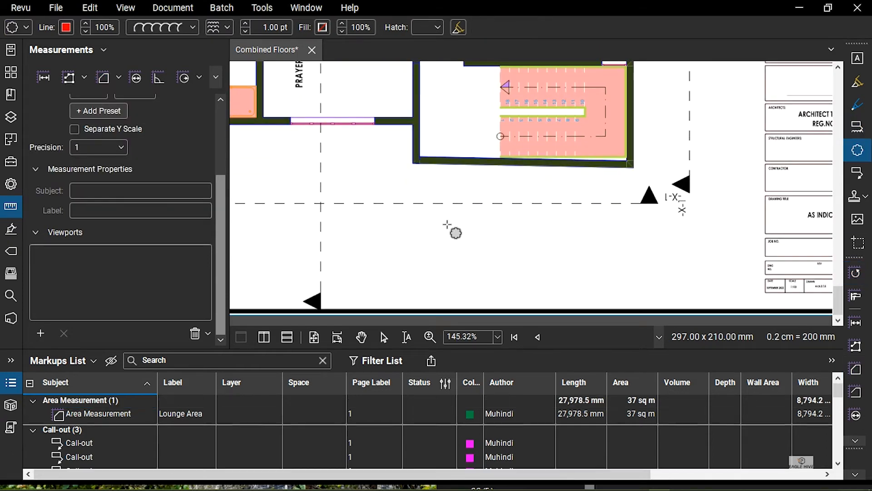
pyautogui.moveTo(447, 224); pyautogui.dragTo(688, 280)
# Add the text "ROOF FLOOR" inside the new cloud and adjust its text box there
pyautogui.doubleClick(468, 247)
pyautogui.write('F')
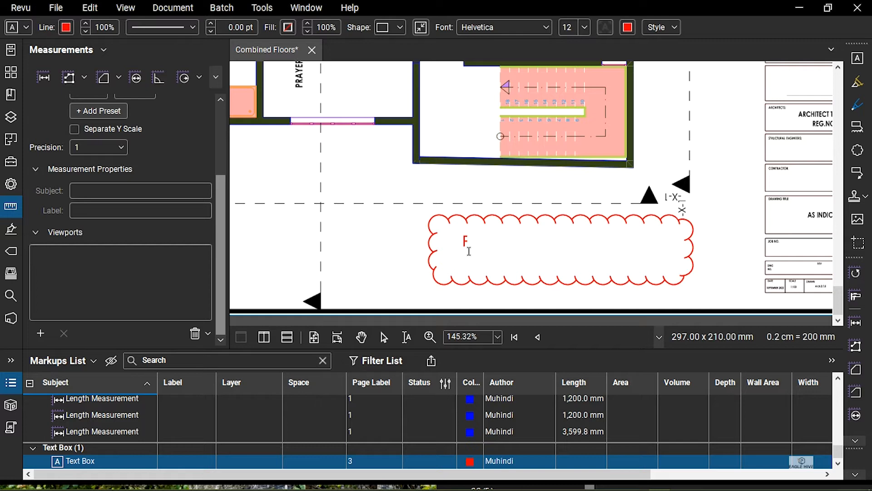
pyautogui.write('OOF FLOOR')
pyautogui.click(510, 240)
pyautogui.moveTo(479, 238); pyautogui.dragTo(653, 237)
pyautogui.moveTo(555, 238); pyautogui.dragTo(555, 277)
pyautogui.moveTo(544, 294); pyautogui.dragTo(579, 258)
pyautogui.moveTo(576, 274); pyautogui.dragTo(575, 259)
pyautogui.press('Escape')
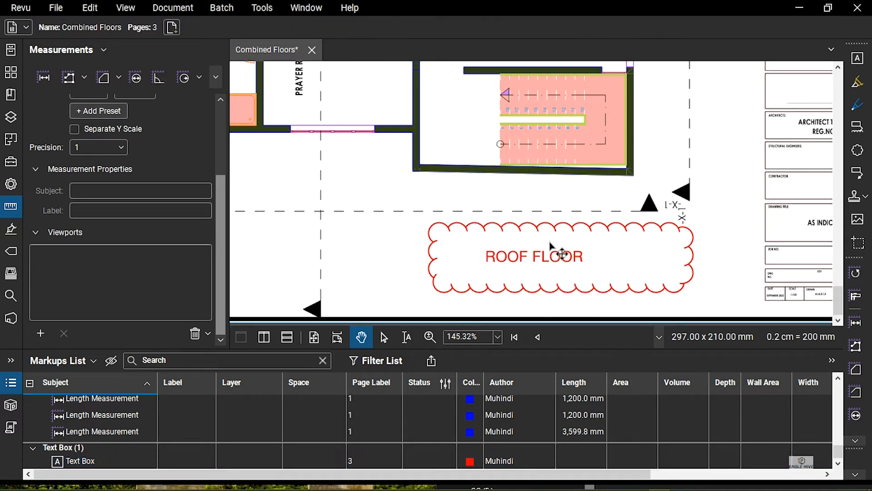
# Set the ROOF FLOOR text and its surrounding cloud to green in the Markups List
pyautogui.click(473, 463)
pyautogui.click(471, 464)
pyautogui.click(509, 421)
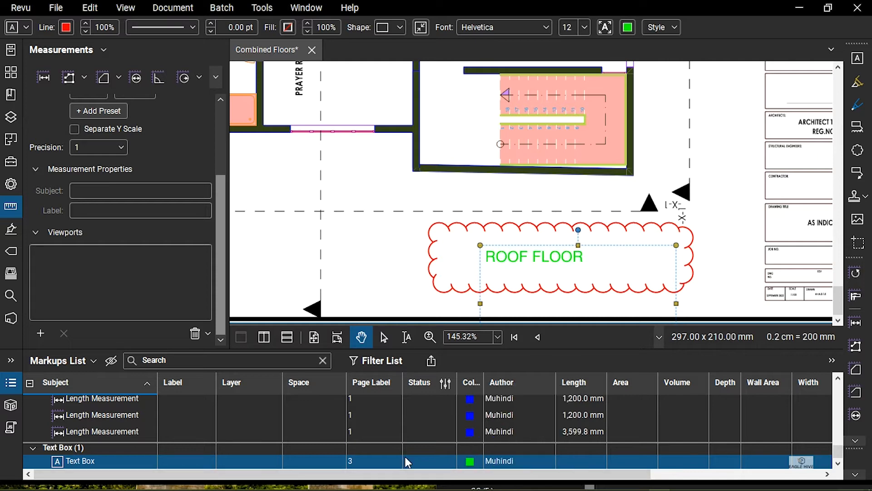
pyautogui.scroll(5, 135, 427)
pyautogui.click(134, 433)
pyautogui.click(470, 435)
pyautogui.click(509, 421)
pyautogui.press('Escape')
# Assign the green cloud around the ROOF FLOOR title to the BlueB layer
pyautogui.click(551, 244)
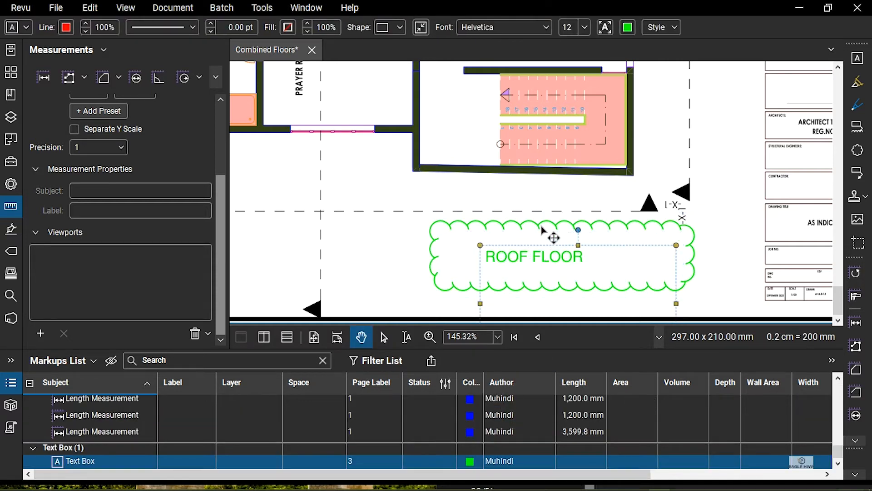
pyautogui.rightClick(545, 244)
pyautogui.moveTo(663, 240)
pyautogui.click(745, 423)
pyautogui.click(33, 415)
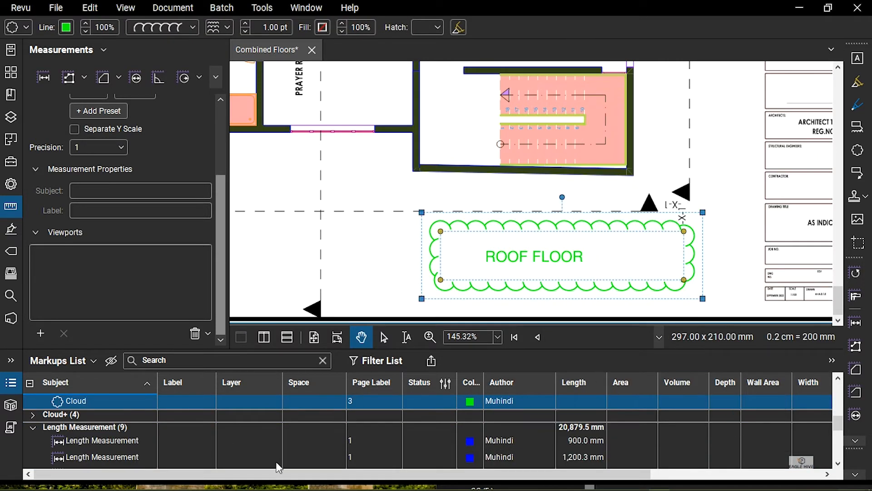
pyautogui.rightClick(620, 277)
pyautogui.moveTo(636, 240)
pyautogui.click(538, 418)
pyautogui.press('Escape')
pyautogui.click(438, 239)
pyautogui.rightClick(438, 239)
pyautogui.moveTo(477, 239)
pyautogui.click(641, 422)
pyautogui.press('Escape')
# Cloud the roof floor staircase with a call-out reading "Dimensions?" and move its text close to the leader
pyautogui.scroll(3, 546, 184)
pyautogui.click(858, 127)
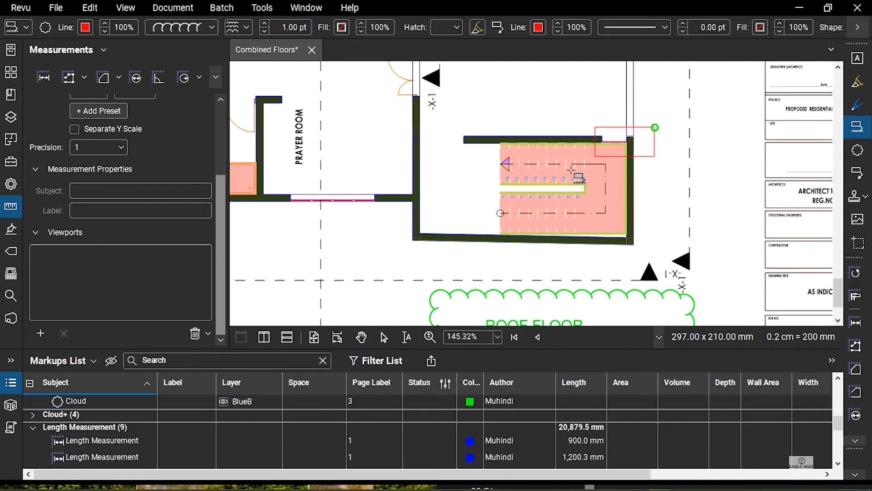
pyautogui.moveTo(657, 124); pyautogui.dragTo(432, 257)
pyautogui.click(376, 266)
pyautogui.write('Dimensions?')
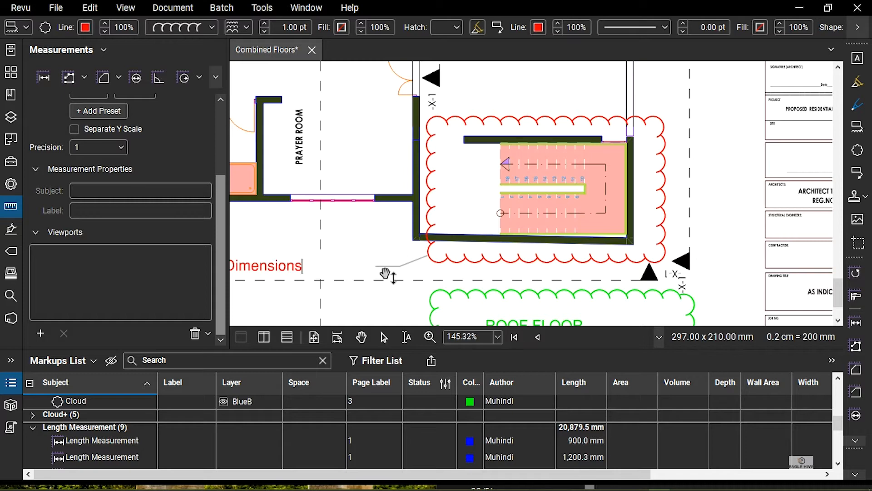
pyautogui.click(290, 196)
pyautogui.moveTo(290, 196); pyautogui.dragTo(361, 187)
pyautogui.moveTo(290, 257); pyautogui.dragTo(348, 251)
# Cloud the washroom beside the prayer room with a call-out reading "Dimensions?" and adjust its text box
pyautogui.moveTo(316, 97)
pyautogui.mouseDown()
pyautogui.moveTo(418, 193)
pyautogui.moveTo(350, 300)
pyautogui.mouseUp()
pyautogui.click(857, 127)
pyautogui.moveTo(344, 301); pyautogui.dragTo(405, 239)
pyautogui.click(358, 276)
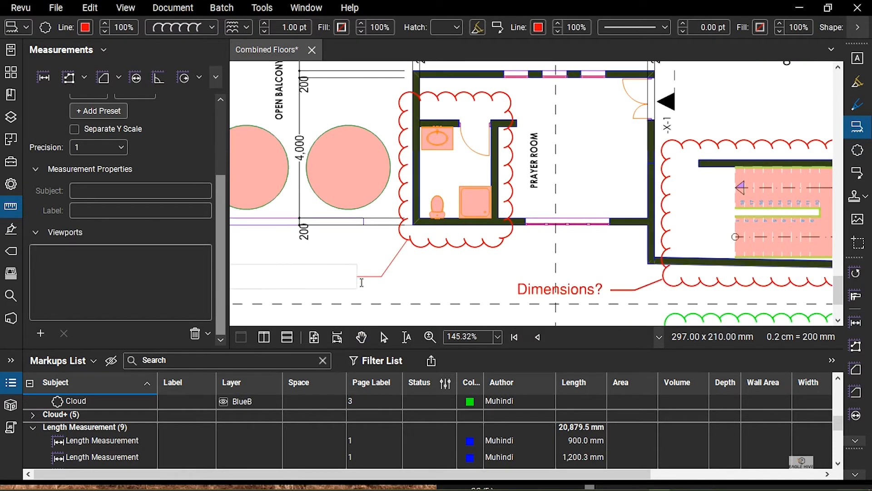
pyautogui.write('Dimensions?')
pyautogui.click(298, 251)
pyautogui.moveTo(298, 251); pyautogui.dragTo(405, 240)
pyautogui.moveTo(309, 264); pyautogui.dragTo(362, 264)
# Cloud the two large circles on the open balcony with a call-out above reading "Tanks? What is the capacity?"
pyautogui.moveTo(368, 195); pyautogui.dragTo(394, 263)
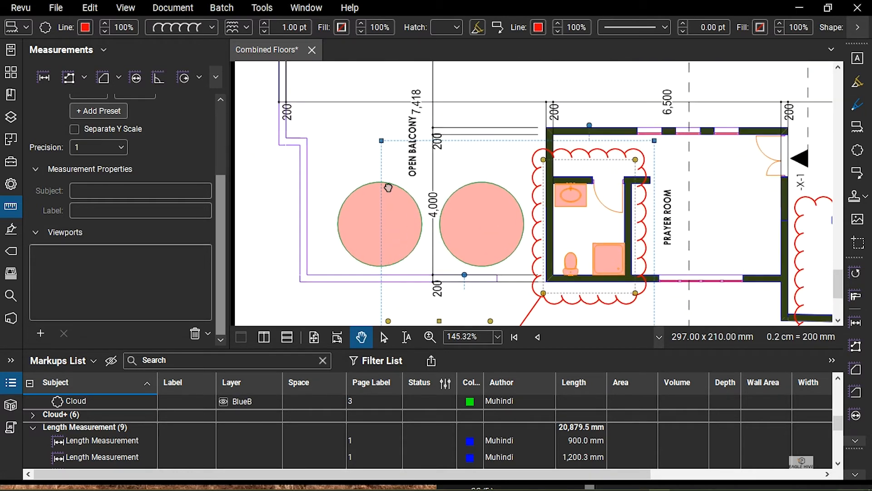
pyautogui.scroll(1, 480, 236)
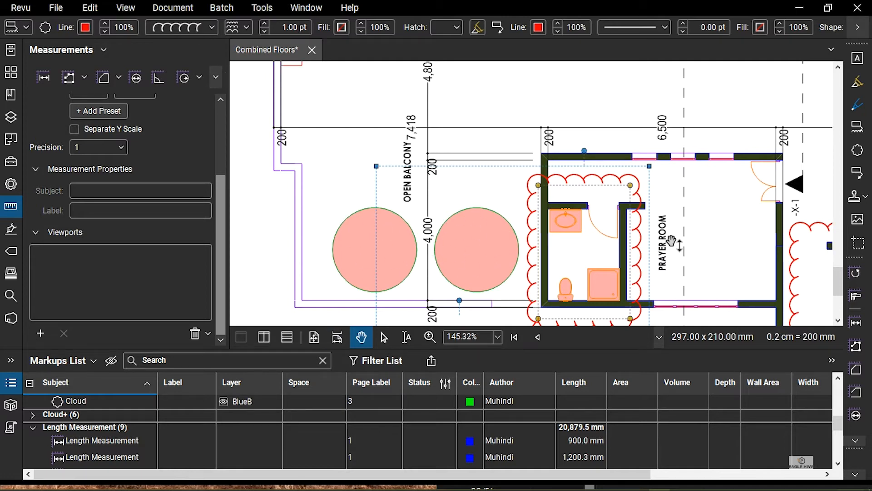
pyautogui.click(860, 125)
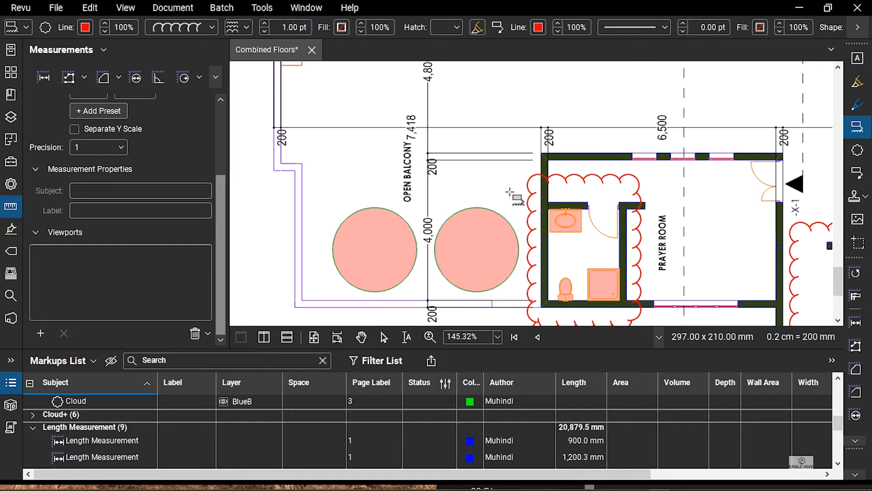
pyautogui.moveTo(523, 194)
pyautogui.mouseDown()
pyautogui.moveTo(404, 275)
pyautogui.moveTo(322, 303)
pyautogui.mouseUp()
pyautogui.moveTo(335, 255); pyautogui.dragTo(561, 250)
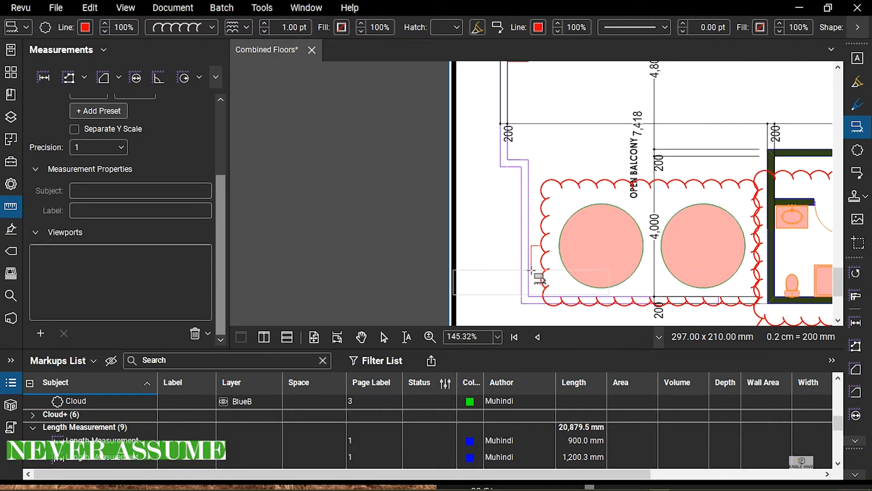
pyautogui.moveTo(654, 271); pyautogui.dragTo(623, 215)
pyautogui.moveTo(602, 265); pyautogui.dragTo(562, 300)
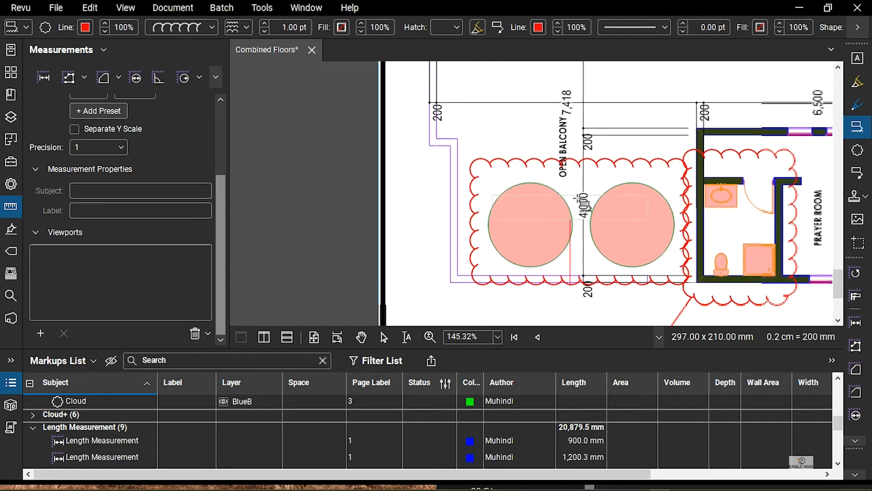
pyautogui.click(501, 88)
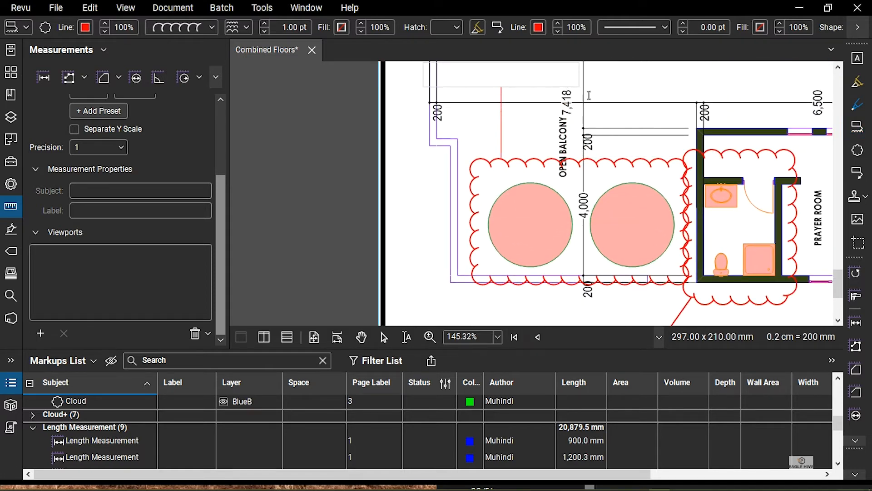
pyautogui.moveTo(567, 101); pyautogui.dragTo(581, 194)
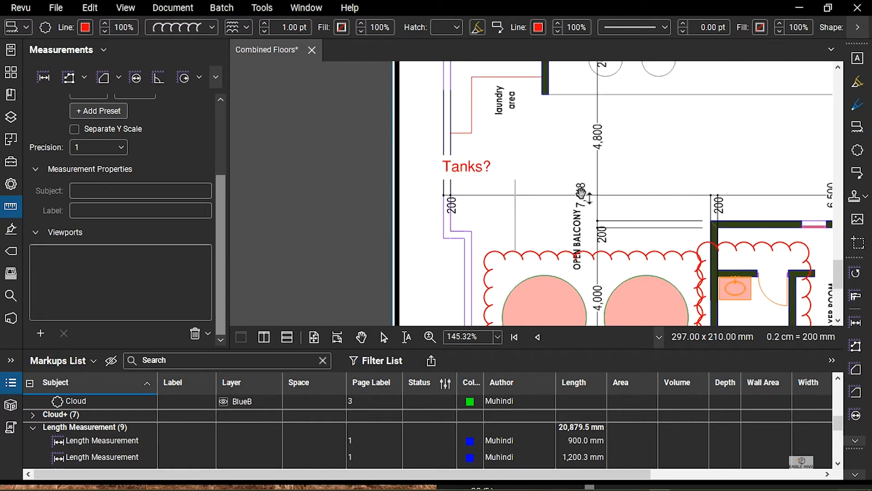
pyautogui.write('Tanks? What is the capacity?')
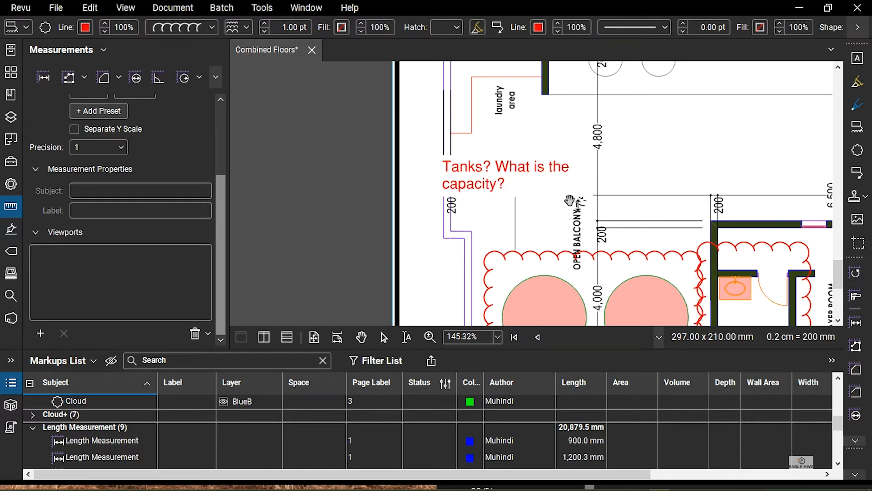
# Move the "Tanks? What is the capacity?" text closer to its cloud and shorten the leader to the cloud's upper-left corner
pyautogui.click(638, 142)
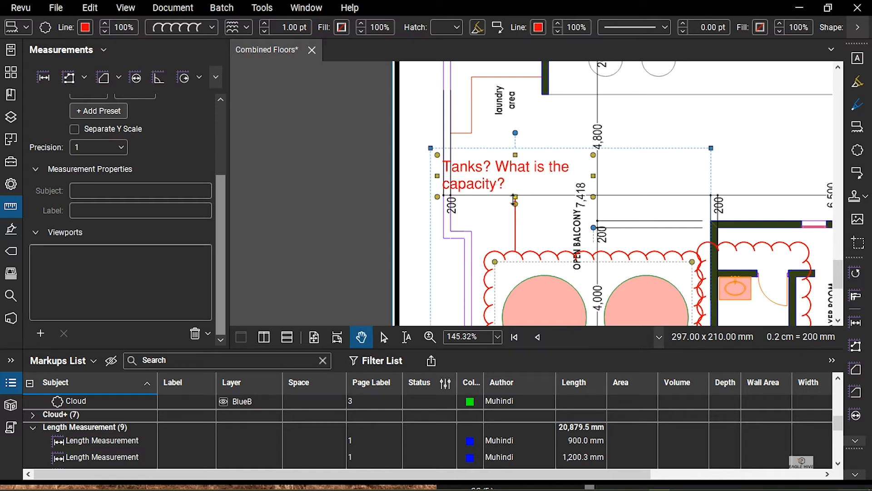
pyautogui.moveTo(526, 174); pyautogui.dragTo(577, 210)
pyautogui.moveTo(584, 135); pyautogui.dragTo(589, 293)
pyautogui.moveTo(500, 261); pyautogui.dragTo(466, 211)
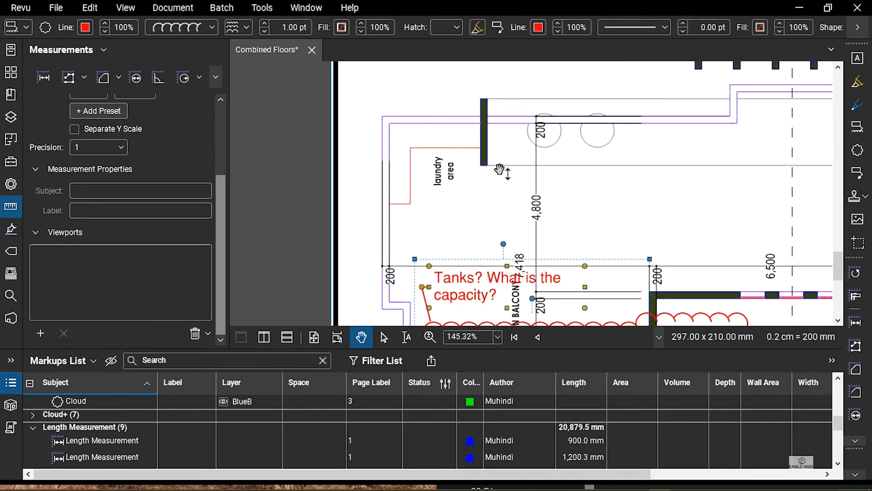
# Cloud the two small circles beside the laundry area with a call-out reading "Tanks?"
pyautogui.moveTo(590, 148); pyautogui.dragTo(544, 148)
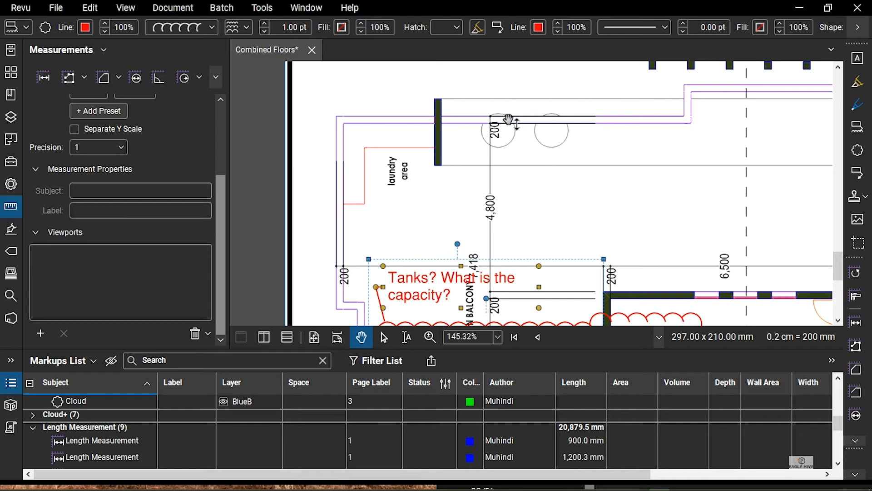
pyautogui.moveTo(605, 233); pyautogui.dragTo(553, 252)
pyautogui.click(857, 127)
pyautogui.moveTo(411, 110)
pyautogui.mouseDown()
pyautogui.moveTo(531, 183)
pyautogui.moveTo(461, 188)
pyautogui.mouseUp()
pyautogui.click(400, 172)
pyautogui.click(538, 165)
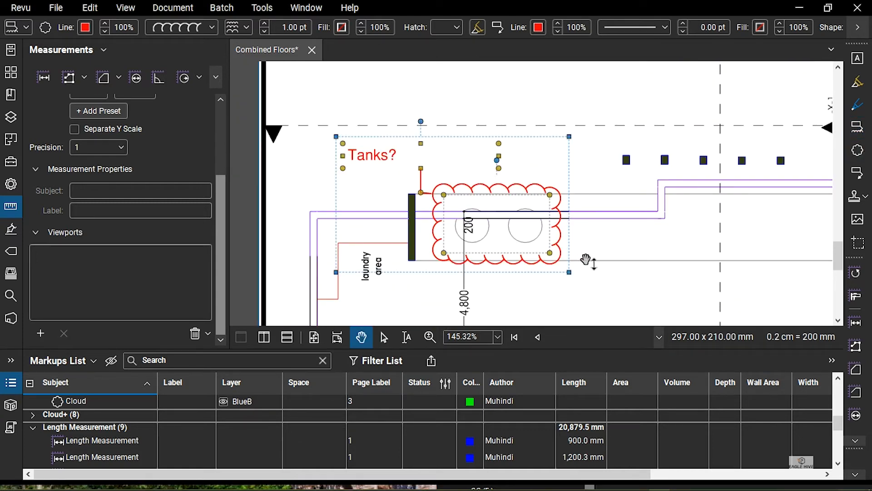
# Narrow the text box of the "Tanks?" call-out and place it close to the small circles' cloud with a short leader
pyautogui.moveTo(588, 261); pyautogui.dragTo(537, 199)
pyautogui.moveTo(489, 175); pyautogui.dragTo(488, 210)
pyautogui.click(334, 125)
pyautogui.moveTo(341, 129); pyautogui.dragTo(374, 147)
pyautogui.click(357, 141)
pyautogui.click(512, 208)
pyautogui.click(347, 140)
pyautogui.moveTo(474, 146); pyautogui.dragTo(427, 150)
pyautogui.moveTo(426, 147); pyautogui.dragTo(439, 149)
pyautogui.moveTo(404, 145); pyautogui.dragTo(404, 160)
# Examine the roof floor plan around the open balcony, prayer room, staircase and floor title for missing dimensions or unlabelled items
pyautogui.moveTo(472, 272); pyautogui.dragTo(359, 259)
pyautogui.moveTo(300, 153); pyautogui.dragTo(470, 190)
pyautogui.click(472, 188)
pyautogui.moveTo(475, 187); pyautogui.dragTo(429, 186)
pyautogui.moveTo(627, 292); pyautogui.dragTo(441, 222)
pyautogui.moveTo(643, 224); pyautogui.dragTo(452, 225)
pyautogui.scroll(-2, 452, 225)
pyautogui.moveTo(565, 278); pyautogui.dragTo(541, 219)
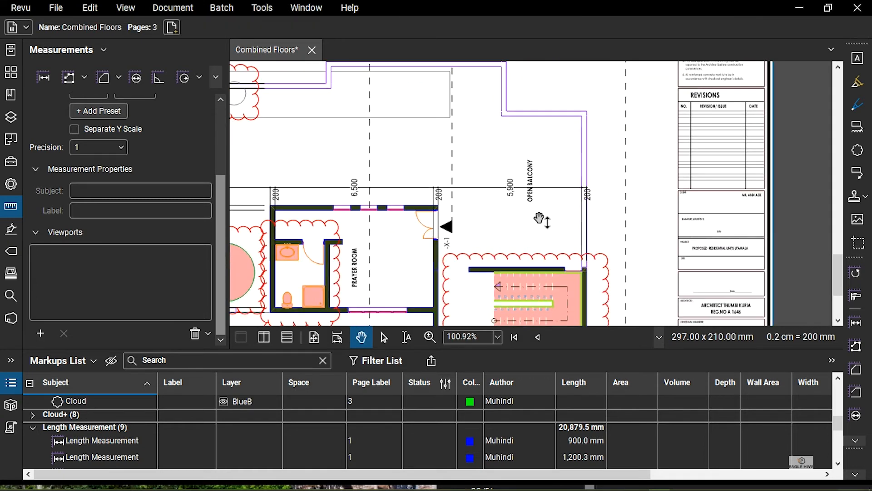
pyautogui.scroll(-2, 558, 239)
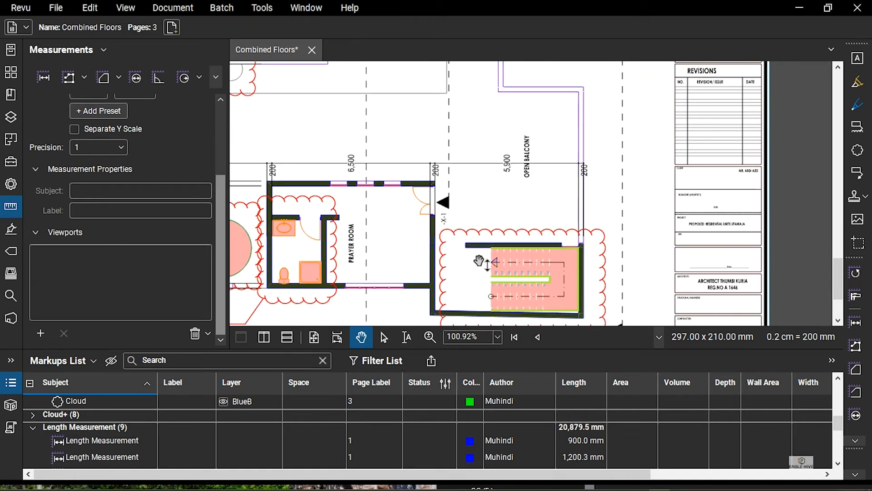
pyautogui.scroll(4, 488, 203)
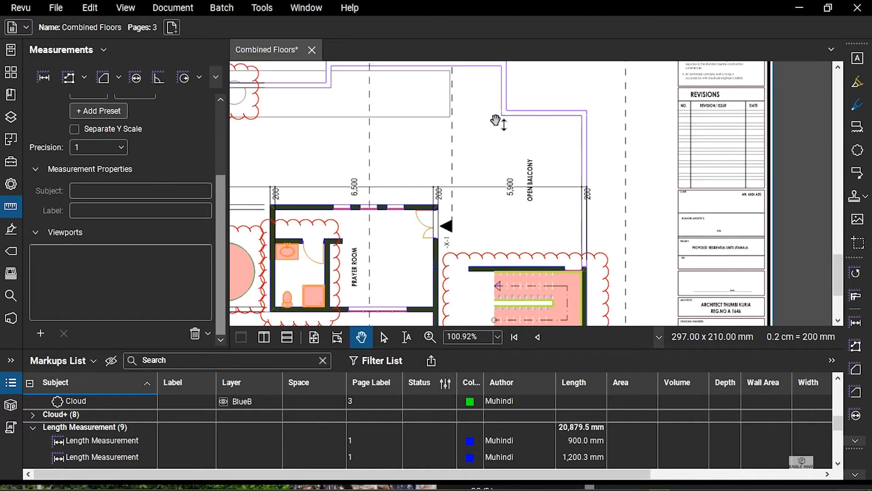
pyautogui.scroll(-3, 484, 237)
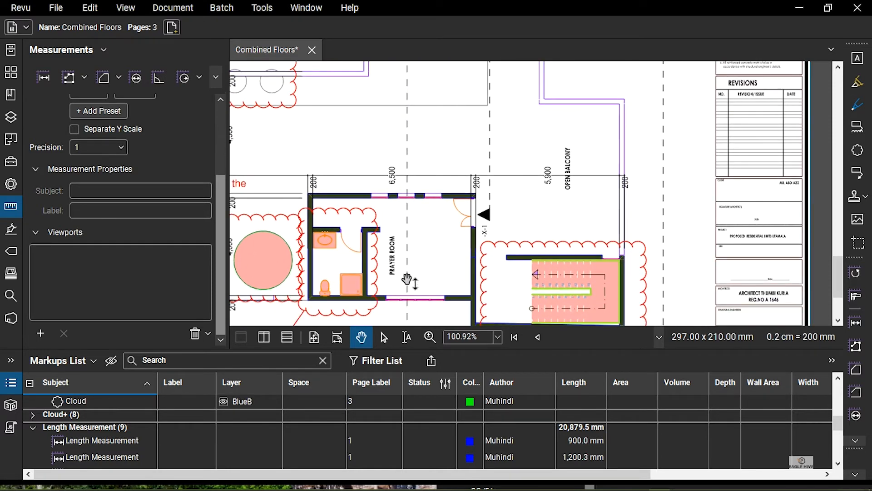
pyautogui.moveTo(424, 267); pyautogui.dragTo(427, 264)
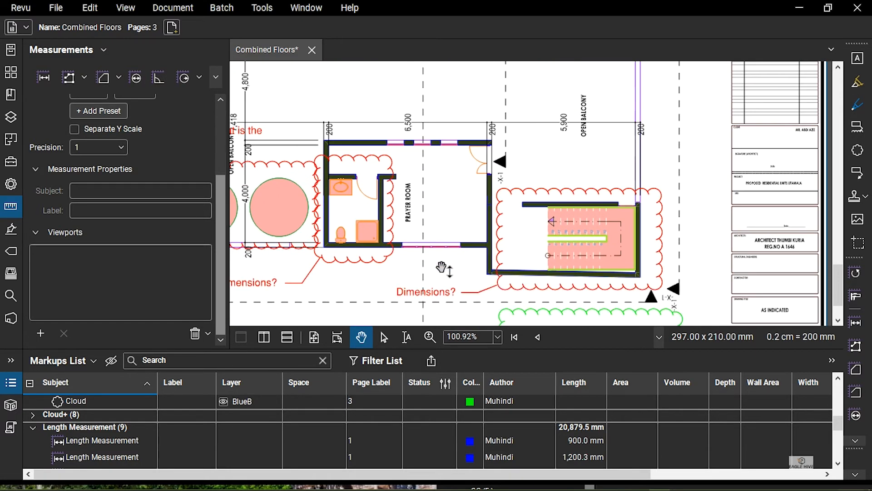
pyautogui.scroll(-3, 461, 245)
pyautogui.scroll(7, 455, 229)
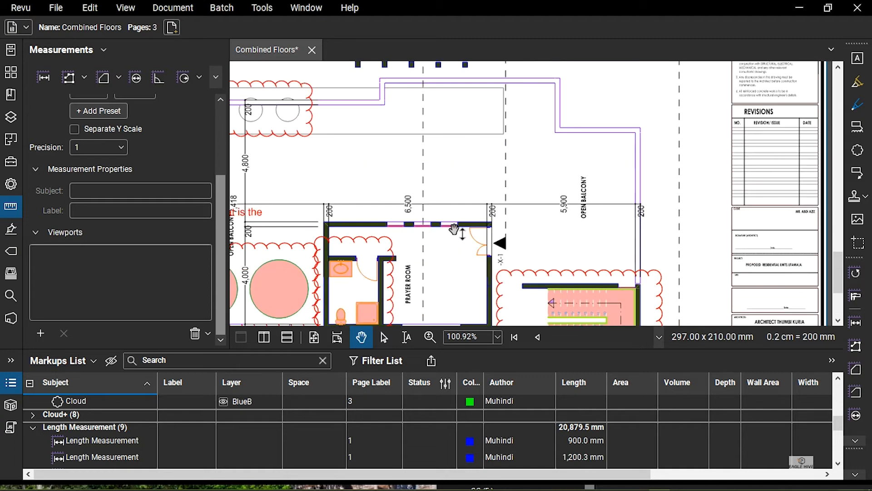
pyautogui.scroll(-3, 454, 229)
pyautogui.moveTo(588, 182)
pyautogui.mouseDown()
pyautogui.moveTo(542, 234)
pyautogui.moveTo(461, 262)
pyautogui.mouseUp()
pyautogui.scroll(-3, 573, 222)
pyautogui.scroll(-3, 463, 241)
pyautogui.scroll(3, 466, 234)
pyautogui.scroll(-3, 467, 229)
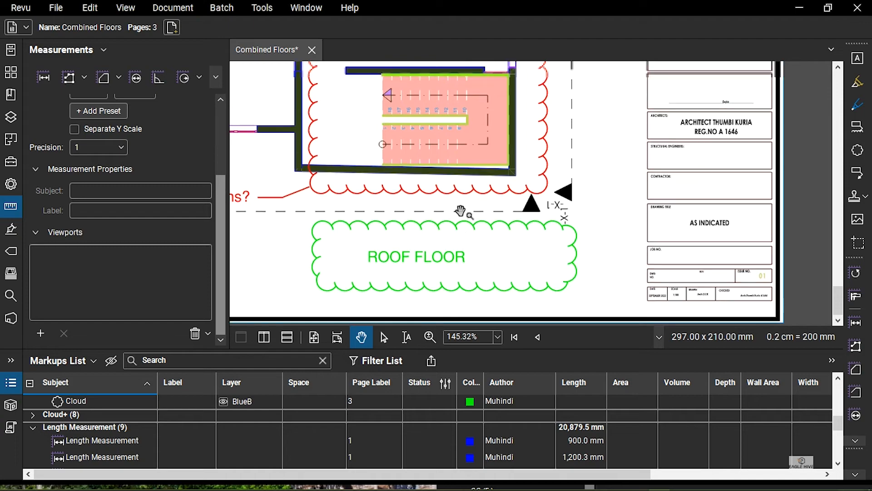
pyautogui.scroll(-4, 459, 208)
pyautogui.moveTo(420, 155); pyautogui.dragTo(503, 277)
pyautogui.moveTo(431, 231); pyautogui.dragTo(506, 286)
pyautogui.moveTo(488, 257); pyautogui.dragTo(384, 128)
pyautogui.moveTo(418, 180)
pyautogui.mouseDown()
pyautogui.moveTo(559, 256)
pyautogui.moveTo(423, 215)
pyautogui.mouseUp()
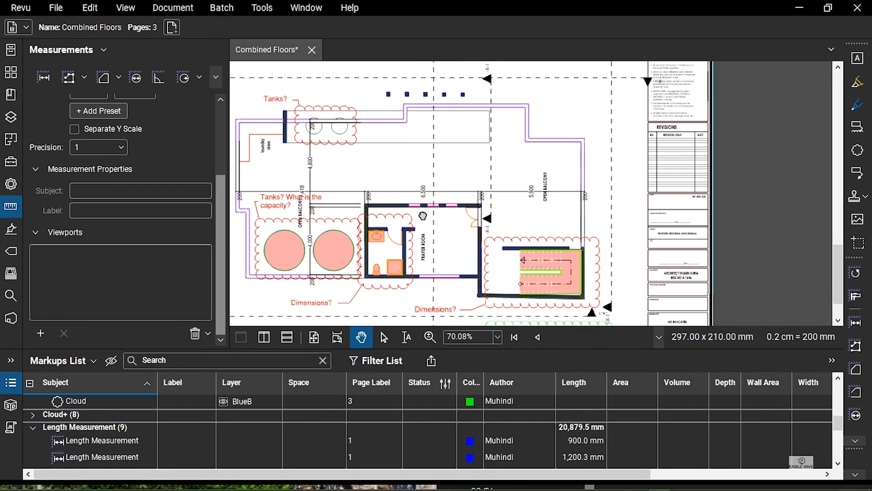
# Cloud the tall blank strip between the roof plan and the title block with a call-out reading "Overall dimension?"
pyautogui.click(857, 127)
pyautogui.moveTo(590, 69)
pyautogui.mouseDown()
pyautogui.moveTo(575, 324)
pyautogui.moveTo(573, 265)
pyautogui.mouseUp()
pyautogui.click(501, 109)
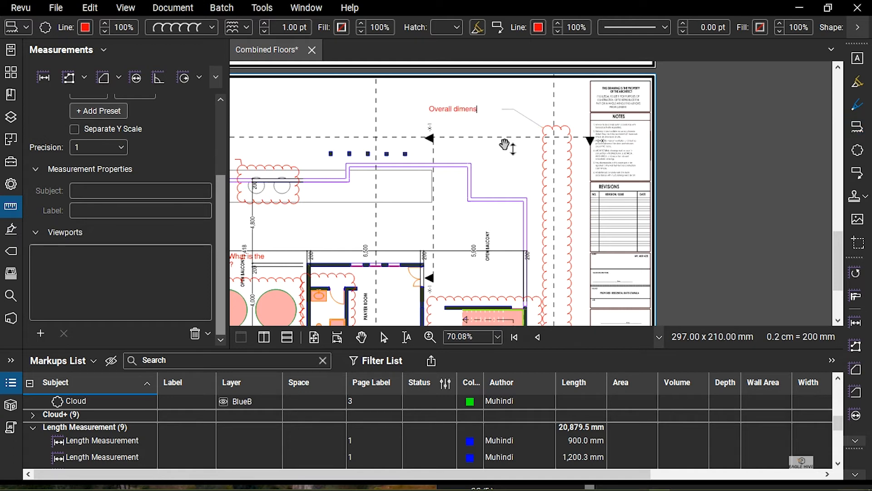
pyautogui.press('Escape')
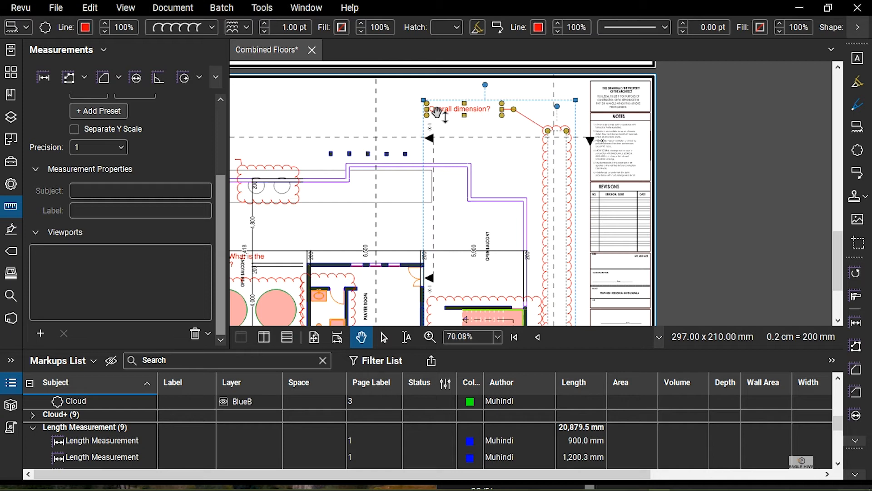
pyautogui.moveTo(429, 109); pyautogui.dragTo(437, 110)
# Cloud the row of five small squares above the roof plan with a correctly spelled call-out reading "Are these columns?"
pyautogui.moveTo(366, 152); pyautogui.dragTo(479, 144)
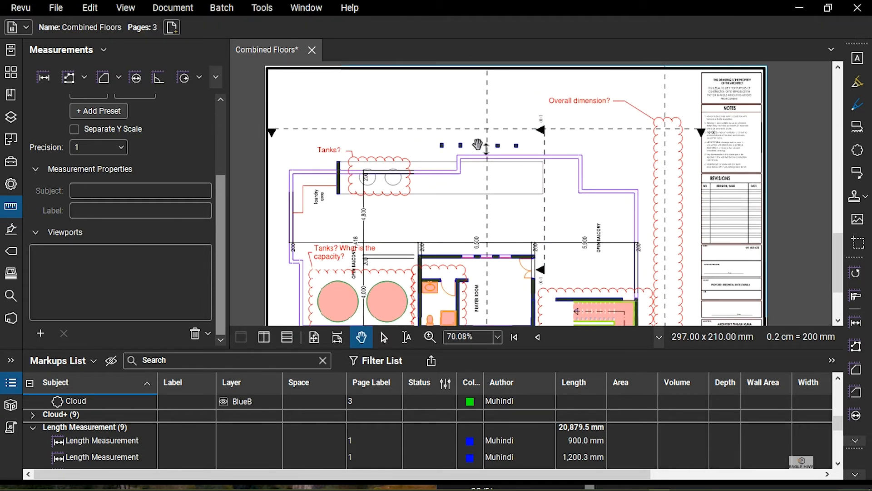
pyautogui.moveTo(480, 202); pyautogui.dragTo(482, 165)
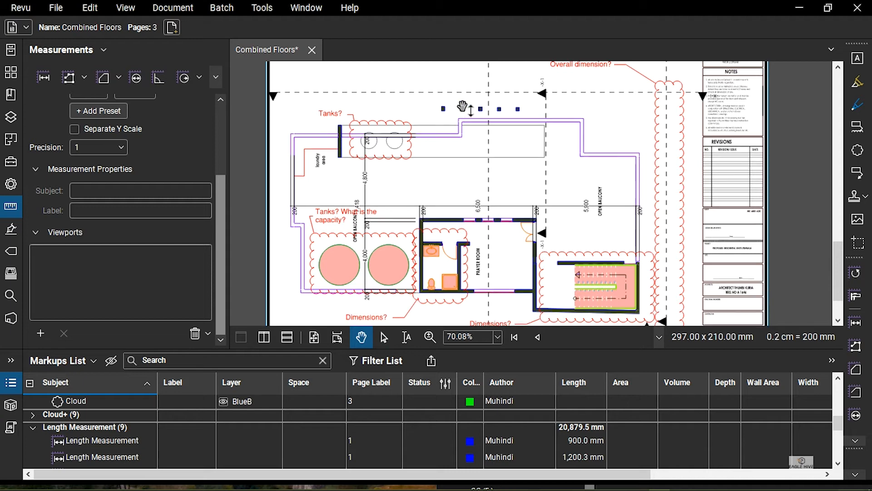
pyautogui.scroll(6, 540, 140)
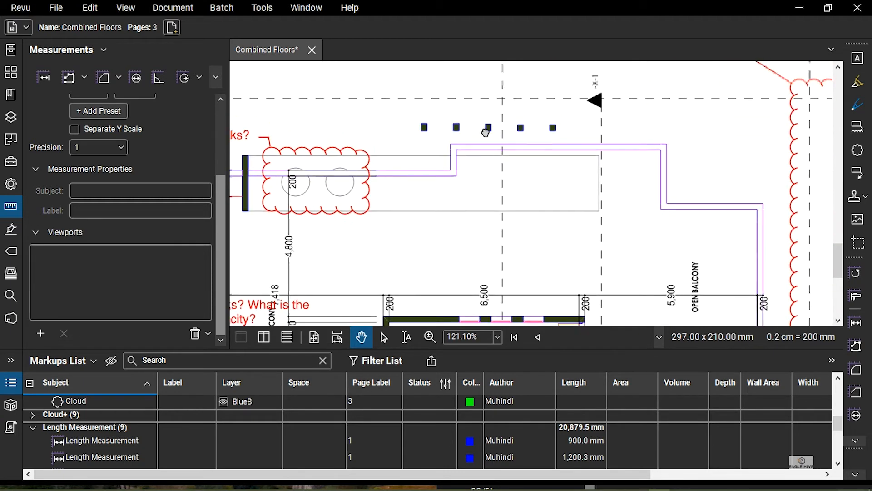
pyautogui.moveTo(485, 141); pyautogui.dragTo(493, 187)
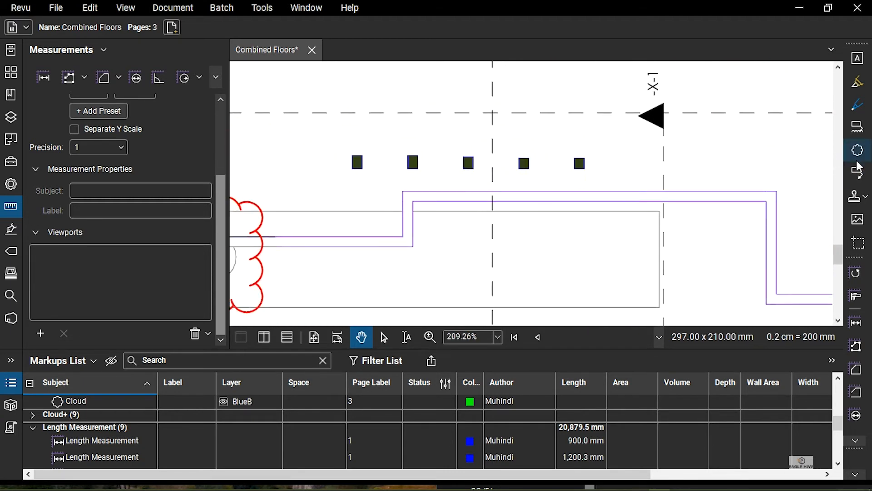
pyautogui.click(857, 127)
pyautogui.moveTo(627, 142)
pyautogui.mouseDown()
pyautogui.moveTo(502, 168)
pyautogui.moveTo(338, 184)
pyautogui.mouseUp()
pyautogui.click(376, 182)
pyautogui.write('Are thesen')
pyautogui.press('BackSpace')
pyautogui.write('colu')
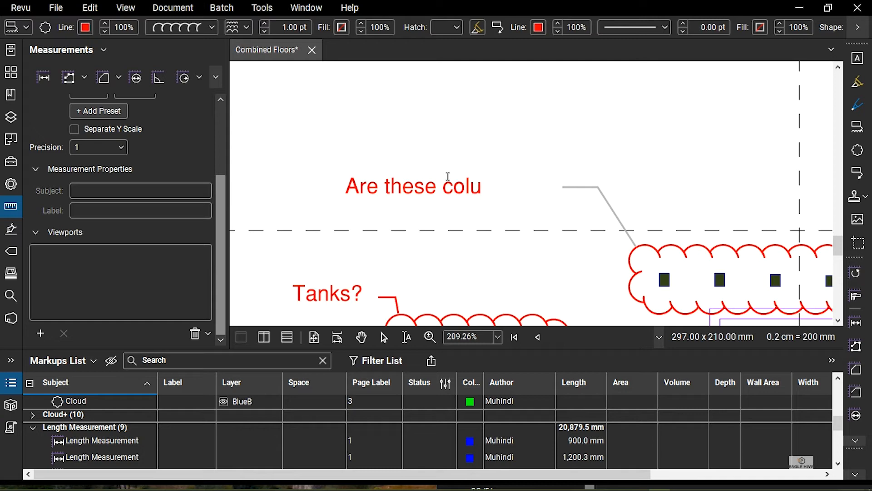
pyautogui.write('nms?')
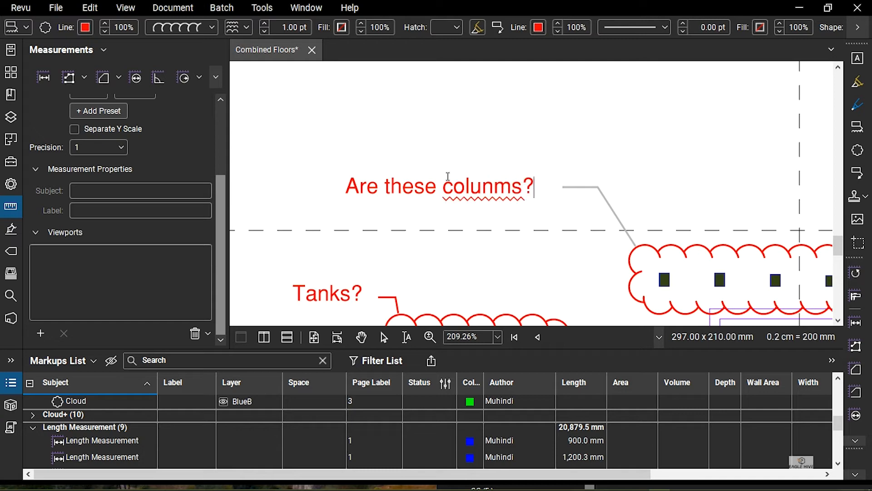
pyautogui.rightClick(489, 187)
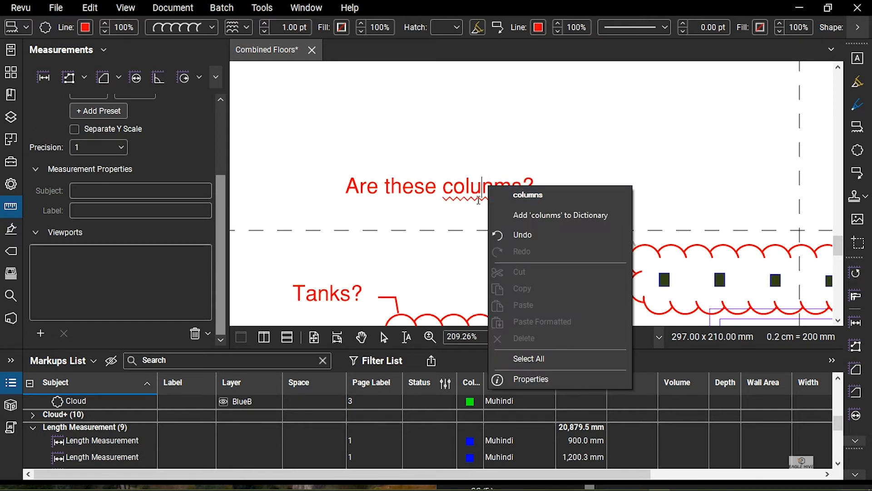
pyautogui.click(529, 196)
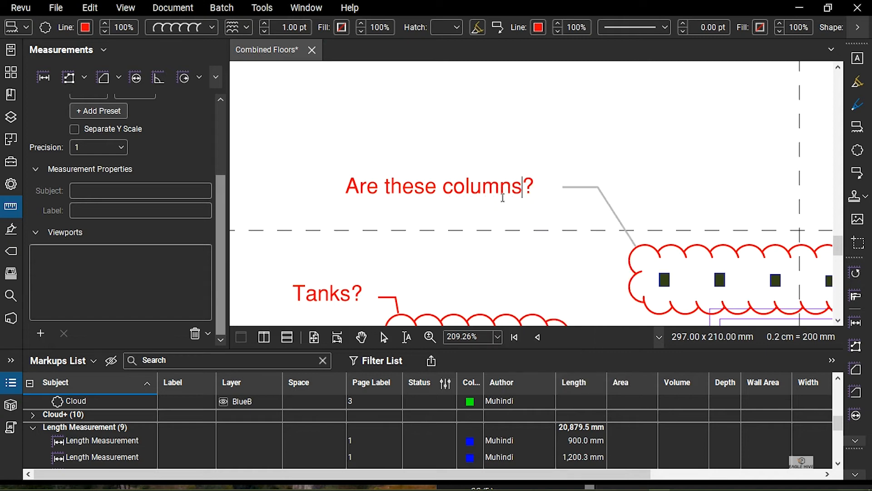
pyautogui.press('Escape')
# Examine the lower part of the roof plan around the large tanks, washroom, prayer room and staircase
pyautogui.scroll(-6, 460, 157)
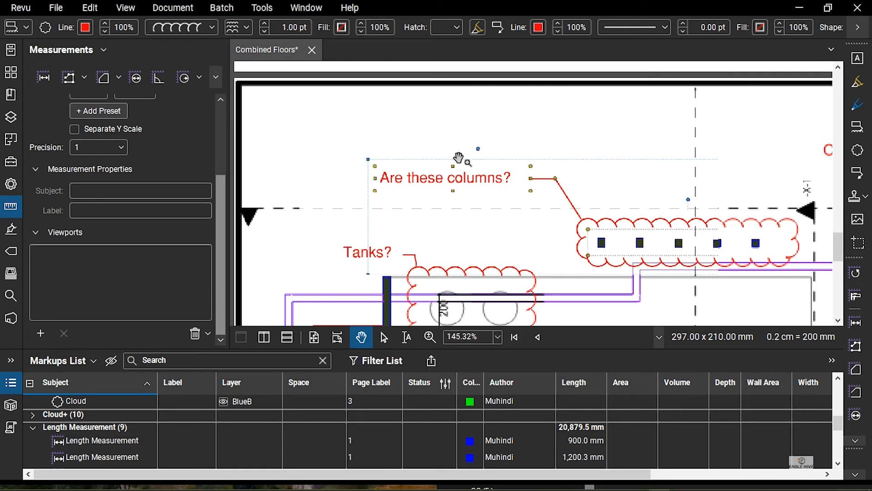
pyautogui.moveTo(458, 235); pyautogui.dragTo(427, 190)
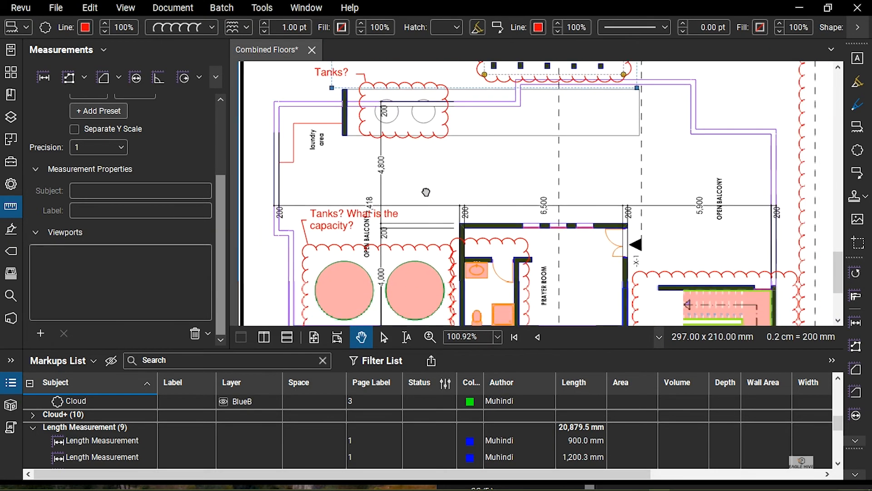
pyautogui.moveTo(595, 228); pyautogui.dragTo(531, 203)
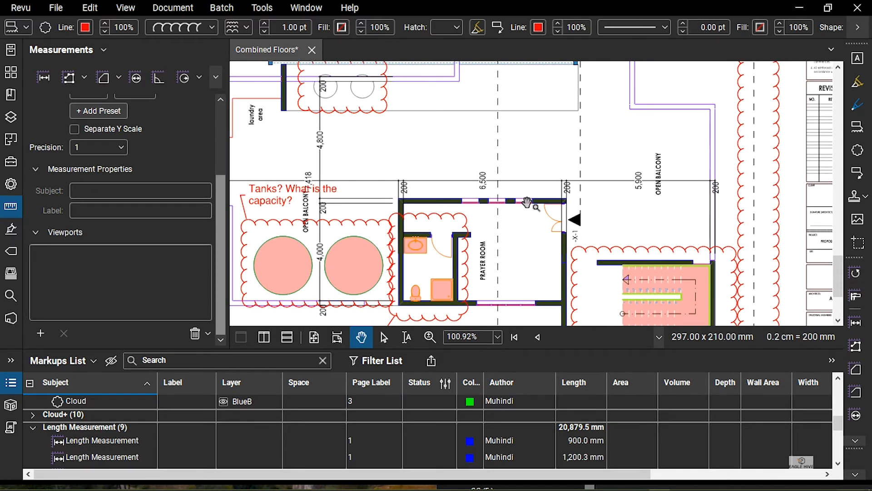
pyautogui.scroll(-1, 527, 203)
pyautogui.moveTo(524, 288)
pyautogui.mouseDown()
pyautogui.moveTo(516, 215)
pyautogui.moveTo(571, 207)
pyautogui.mouseUp()
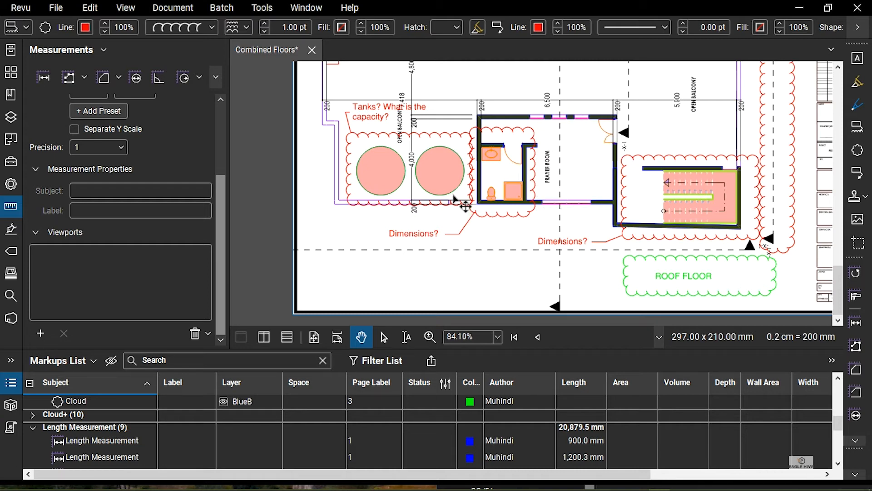
pyautogui.moveTo(480, 167); pyautogui.dragTo(503, 216)
pyautogui.moveTo(416, 202)
pyautogui.mouseDown()
pyautogui.moveTo(440, 210)
pyautogui.moveTo(485, 201)
pyautogui.mouseUp()
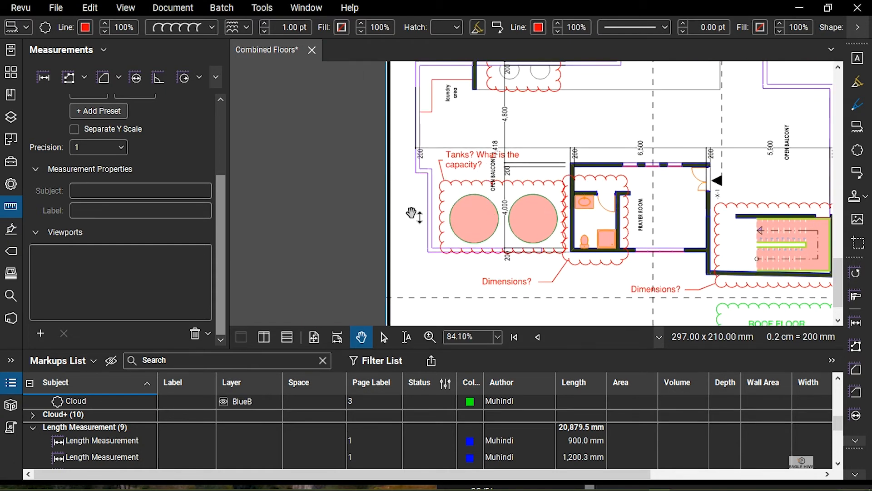
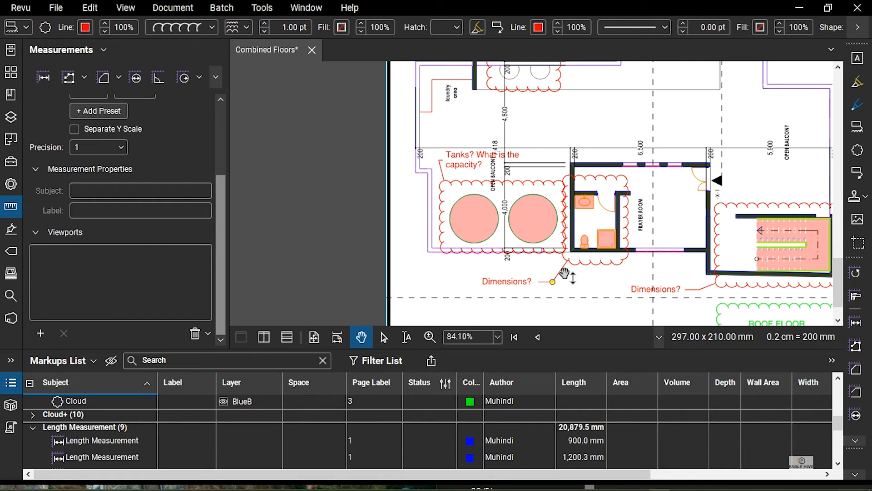
pyautogui.moveTo(628, 141); pyautogui.dragTo(567, 215)
pyautogui.moveTo(492, 247); pyautogui.dragTo(501, 149)
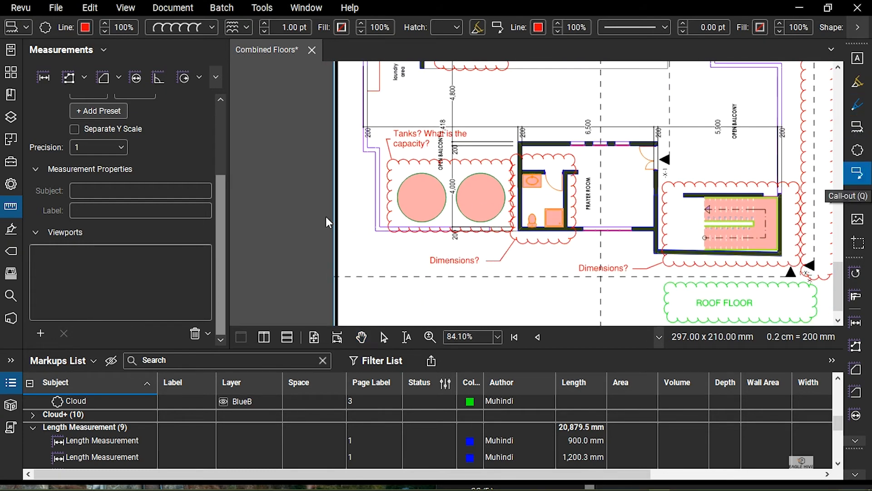
# Add a call-out below the plan pointing to the balcony edge under the large tanks, reading "Provide restriction from any personnel"
pyautogui.click(858, 172)
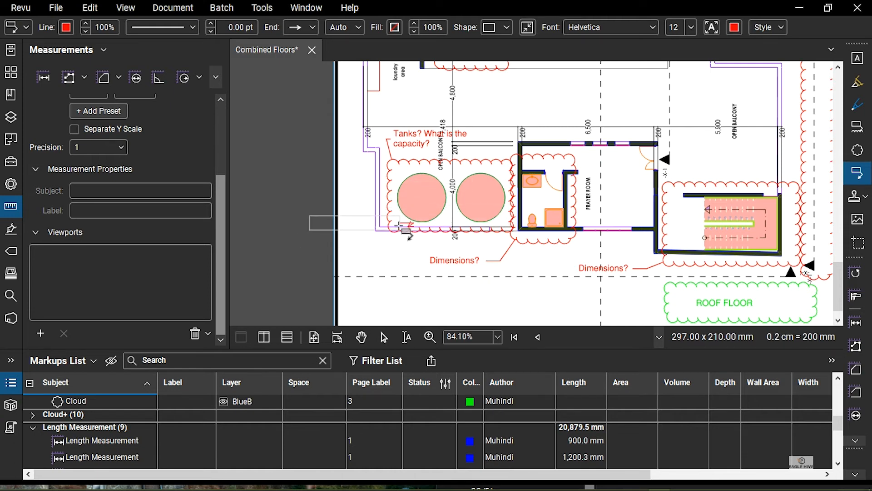
pyautogui.moveTo(406, 261); pyautogui.dragTo(503, 277)
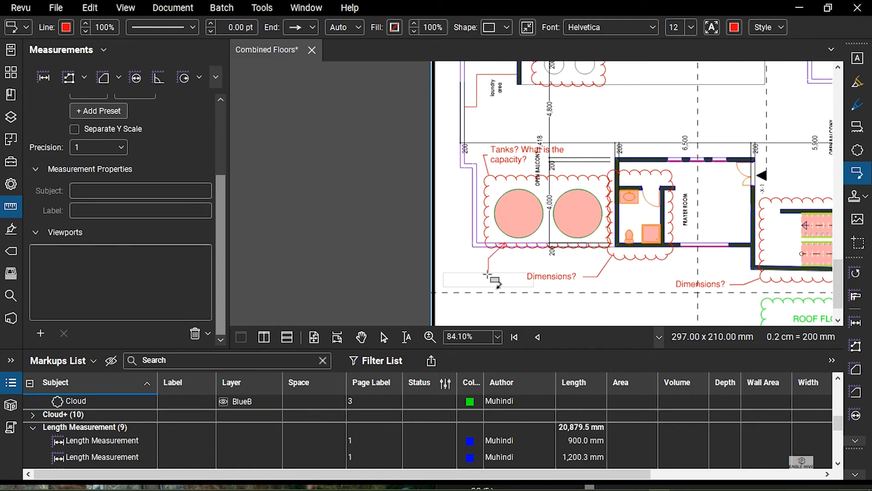
pyautogui.scroll(-2, 492, 294)
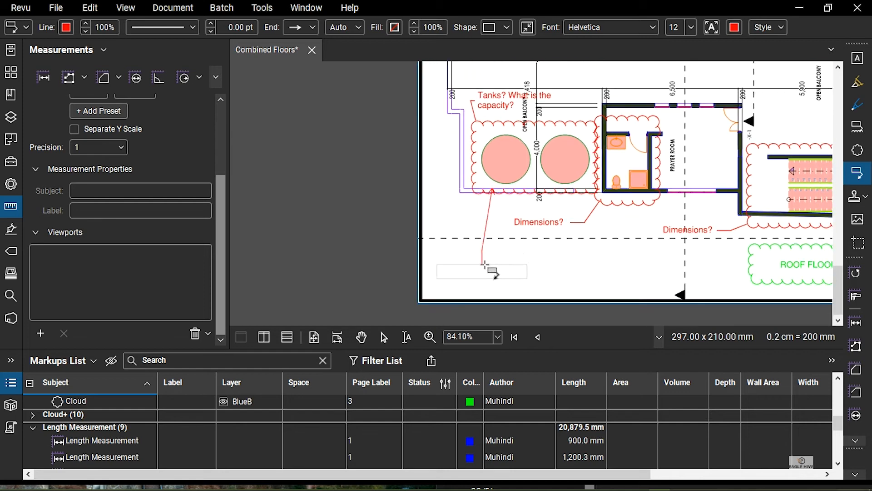
pyautogui.click(476, 254)
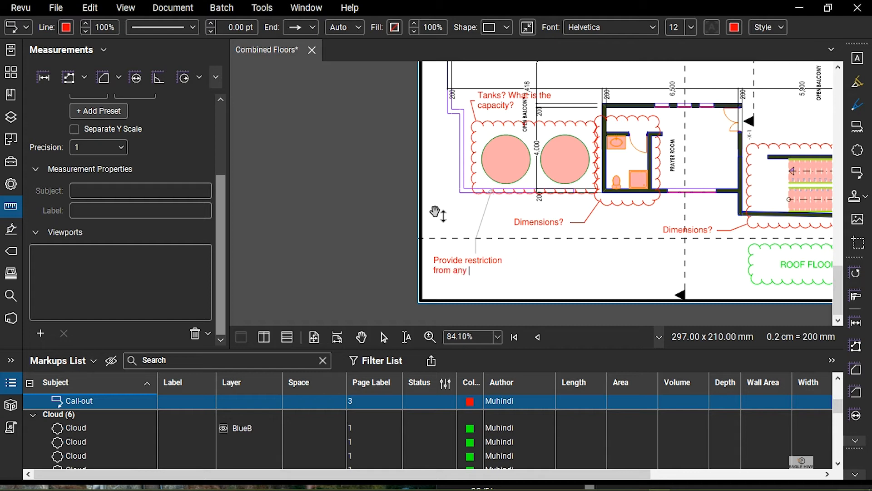
pyautogui.click(554, 266)
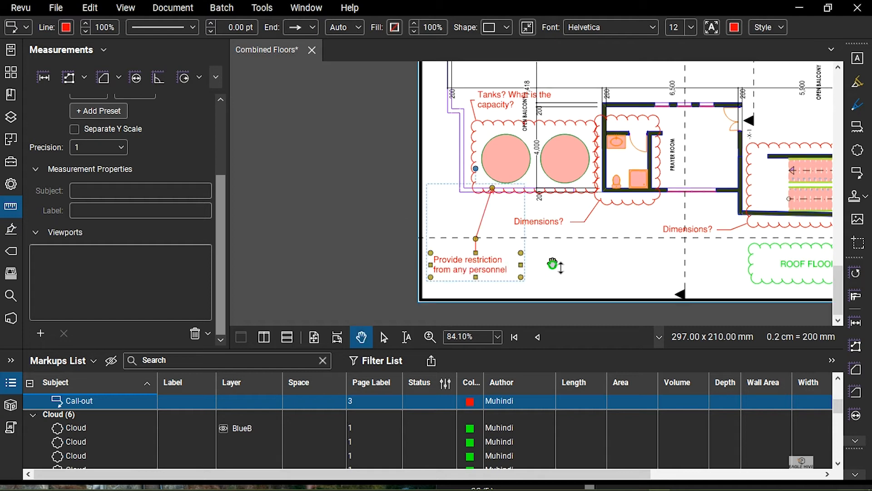
pyautogui.click(600, 293)
pyautogui.moveTo(572, 256); pyautogui.dragTo(501, 270)
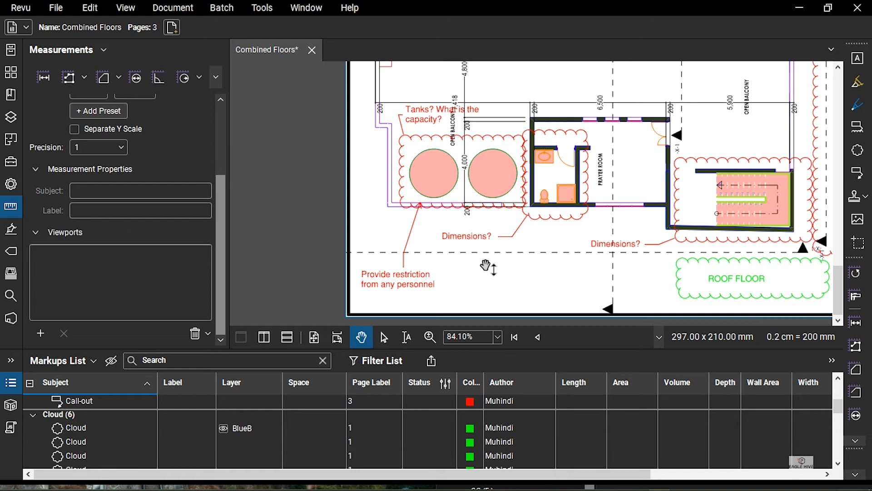
# Draw a small cloud on the open roof area above the prayer room with a text box reading "F.D."
pyautogui.moveTo(544, 236)
pyautogui.mouseDown()
pyautogui.moveTo(502, 247)
pyautogui.moveTo(502, 258)
pyautogui.mouseUp()
pyautogui.moveTo(559, 214); pyautogui.dragTo(509, 264)
pyautogui.moveTo(576, 256); pyautogui.dragTo(517, 268)
pyautogui.moveTo(465, 241)
pyautogui.mouseDown()
pyautogui.moveTo(491, 238)
pyautogui.moveTo(550, 254)
pyautogui.mouseUp()
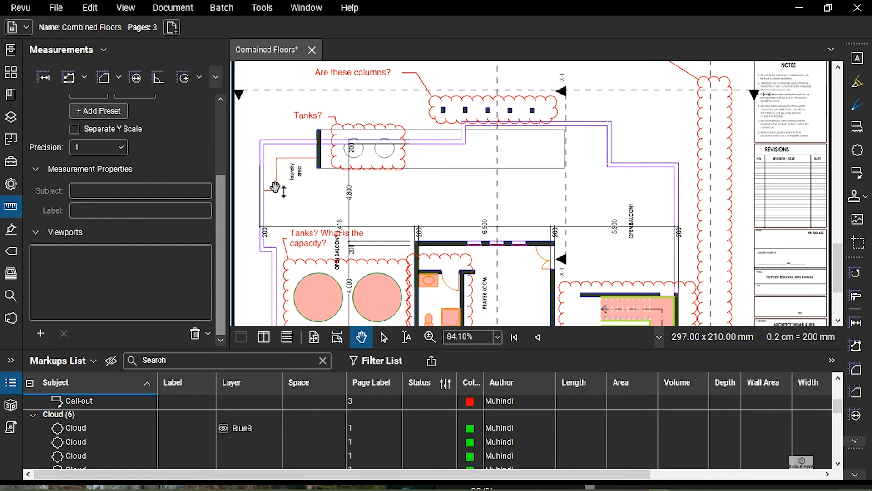
pyautogui.click(857, 150)
pyautogui.moveTo(514, 177); pyautogui.dragTo(539, 193)
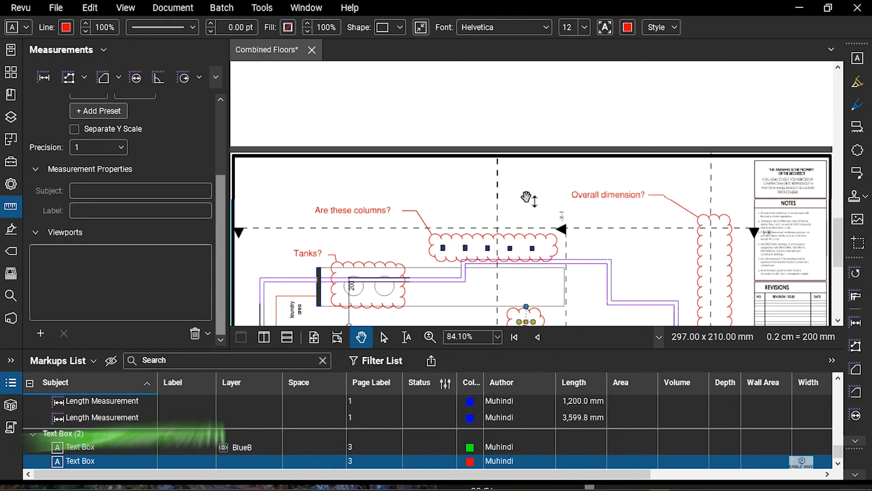
# Widen and shorten the "F.D." text box so it fits on one line, and centre it inside its cloud
pyautogui.scroll(-3, 534, 210)
pyautogui.scroll(3, 534, 210)
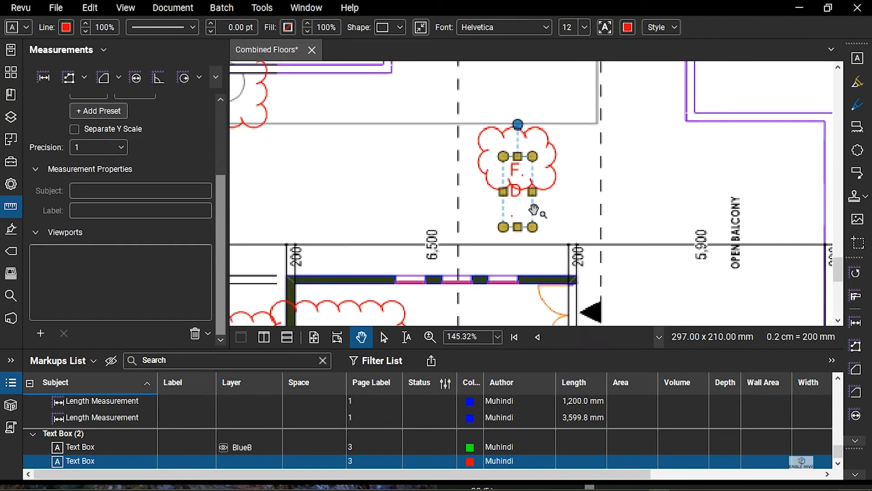
pyautogui.scroll(3, 534, 210)
pyautogui.moveTo(531, 180); pyautogui.dragTo(577, 179)
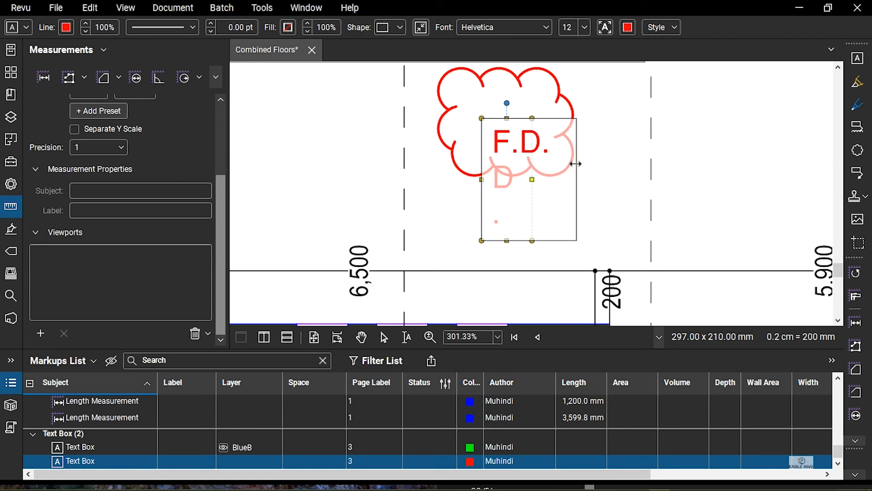
pyautogui.moveTo(529, 240); pyautogui.dragTo(531, 129)
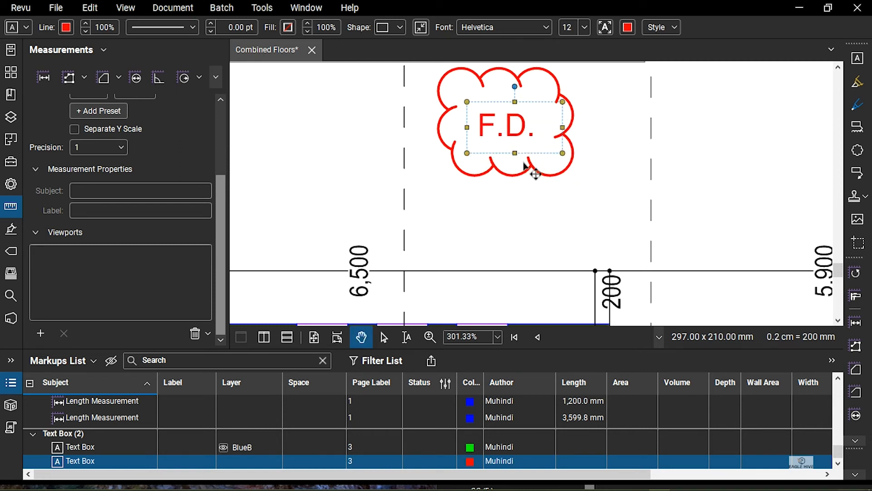
pyautogui.moveTo(627, 129); pyautogui.dragTo(630, 165)
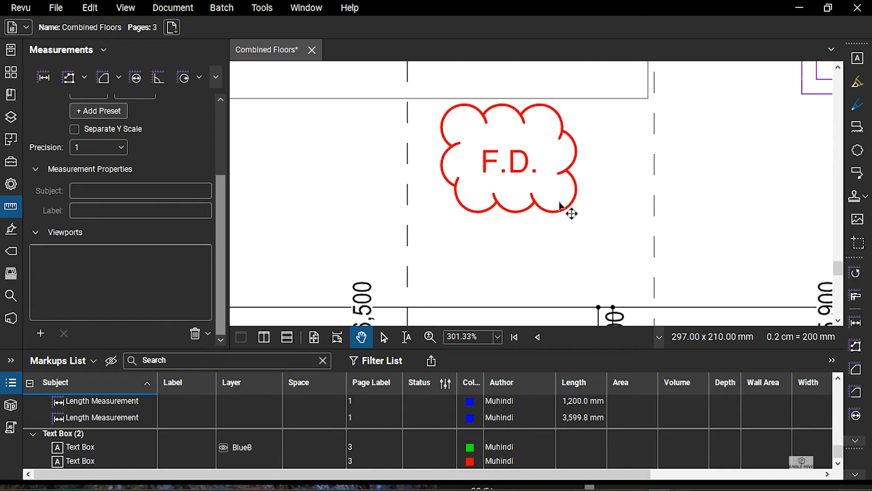
# Cloud the small room above Bedroom 01 on the ground floor plan with a call-out reading "Room name?"
pyautogui.scroll(-5, 562, 207)
pyautogui.scroll(4, 329, 156)
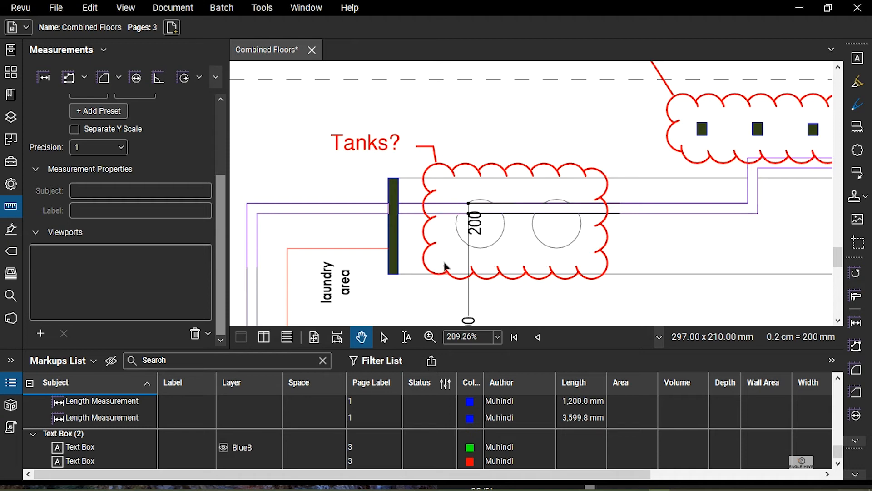
pyautogui.scroll(-2, 445, 266)
pyautogui.keyDown('ctrl'); pyautogui.scroll(-4, 481, 195); pyautogui.keyUp('ctrl')
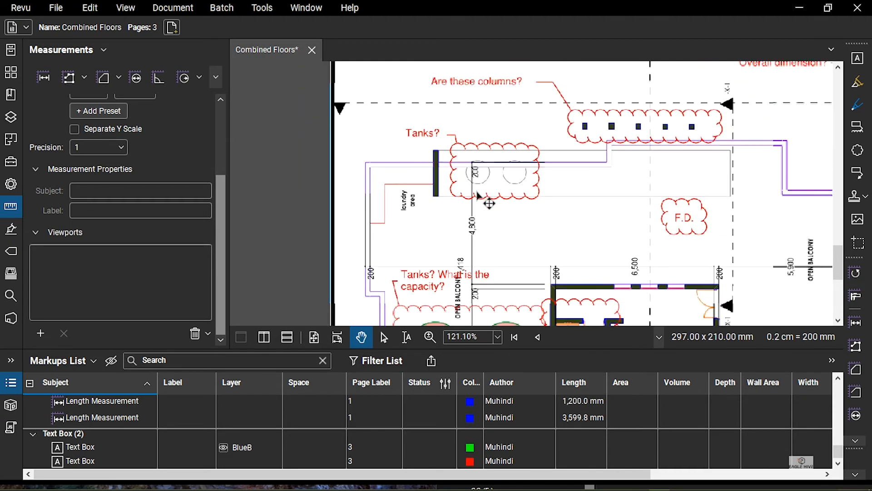
pyautogui.scroll(-5, 454, 254)
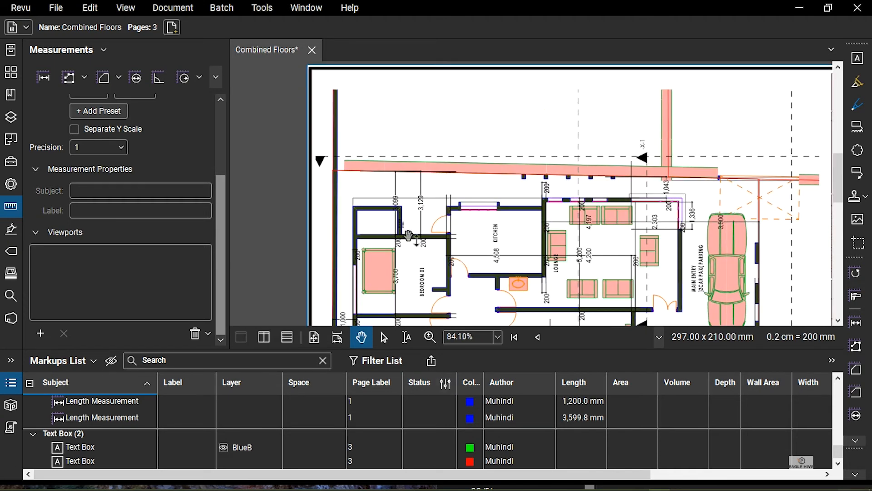
pyautogui.keyDown('ctrl'); pyautogui.scroll(3, 366, 217); pyautogui.keyUp('ctrl')
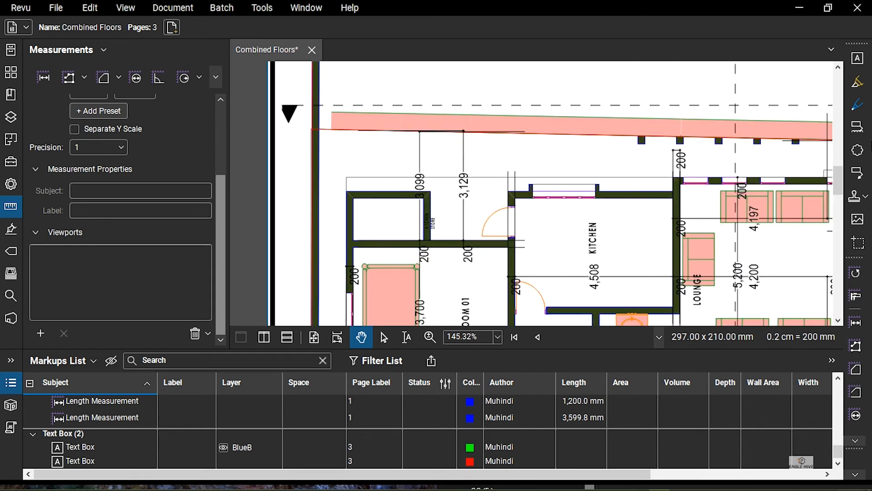
pyautogui.click(857, 126)
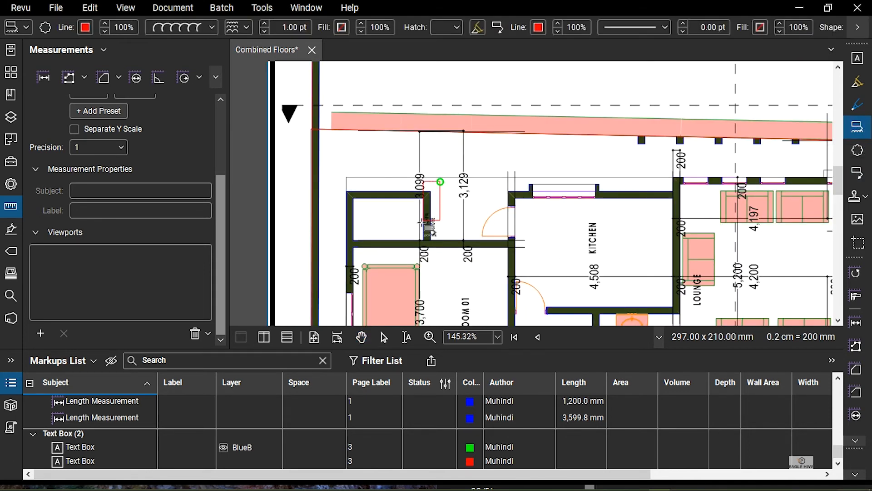
pyautogui.moveTo(429, 210); pyautogui.dragTo(337, 263)
pyautogui.click(476, 156)
pyautogui.write('Room name?')
pyautogui.click(440, 224)
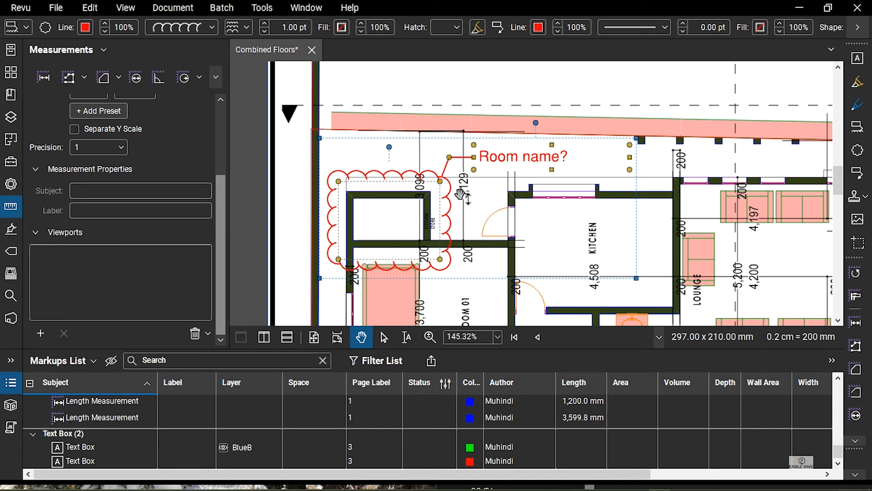
# Cloud the dashed crossed rectangle above the parked car with a call-out reading "Septic tank?"
pyautogui.moveTo(705, 243)
pyautogui.mouseDown()
pyautogui.moveTo(643, 241)
pyautogui.moveTo(485, 267)
pyautogui.mouseUp()
pyautogui.moveTo(729, 223); pyautogui.dragTo(538, 203)
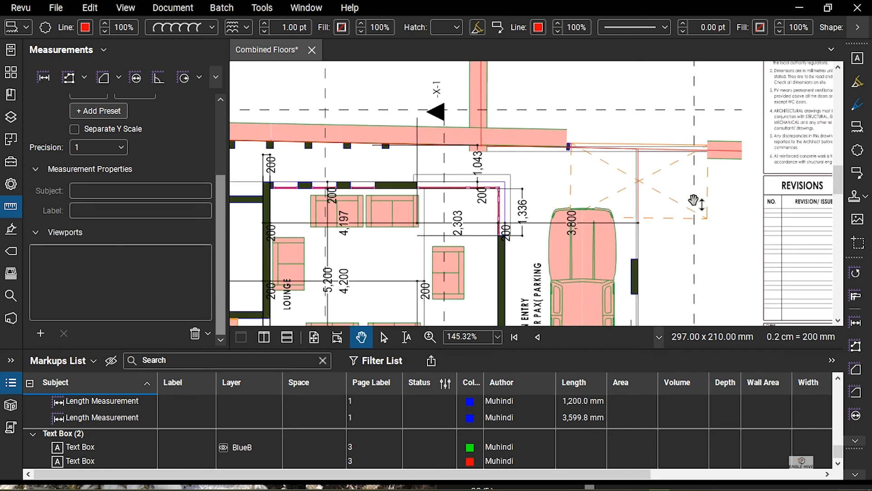
pyautogui.scroll(5, 784, 164)
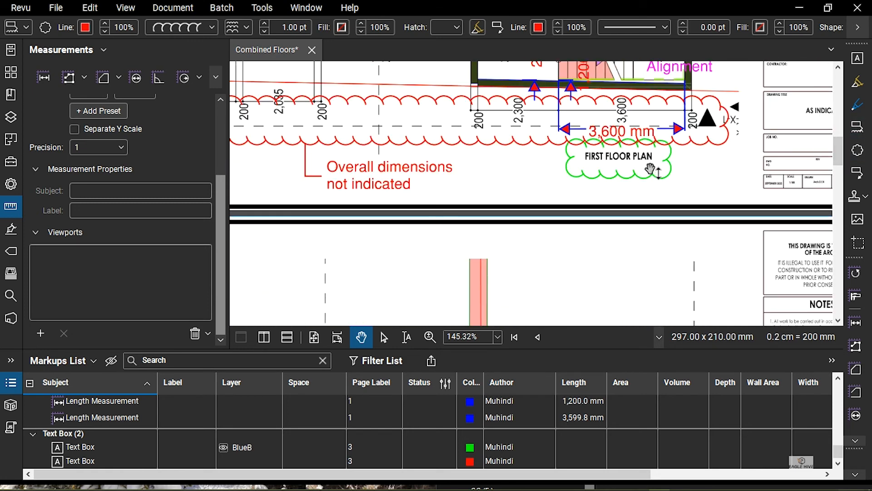
pyautogui.scroll(-6, 651, 170)
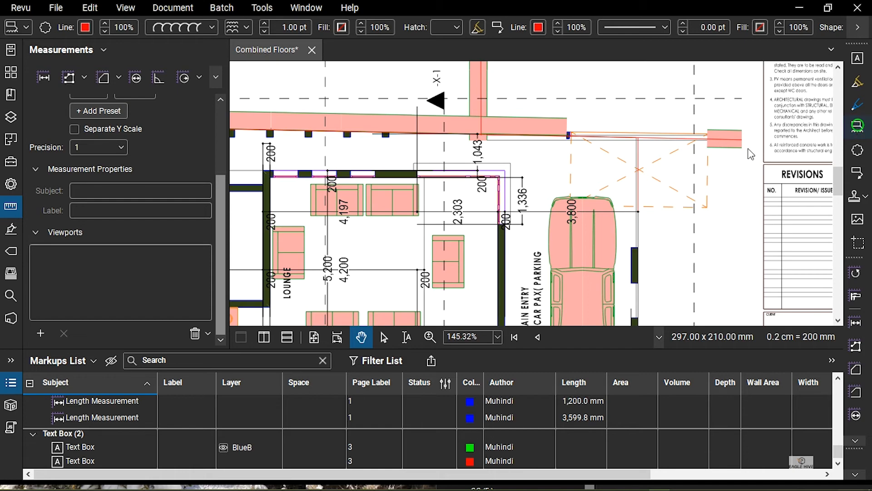
pyautogui.click(858, 126)
pyautogui.moveTo(724, 127); pyautogui.dragTo(558, 216)
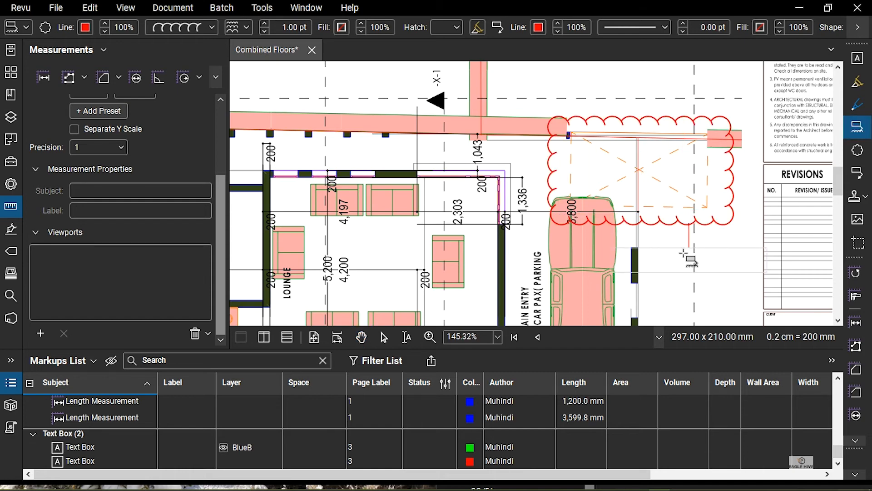
pyautogui.click(679, 275)
pyautogui.write('S')
pyautogui.press('Escape')
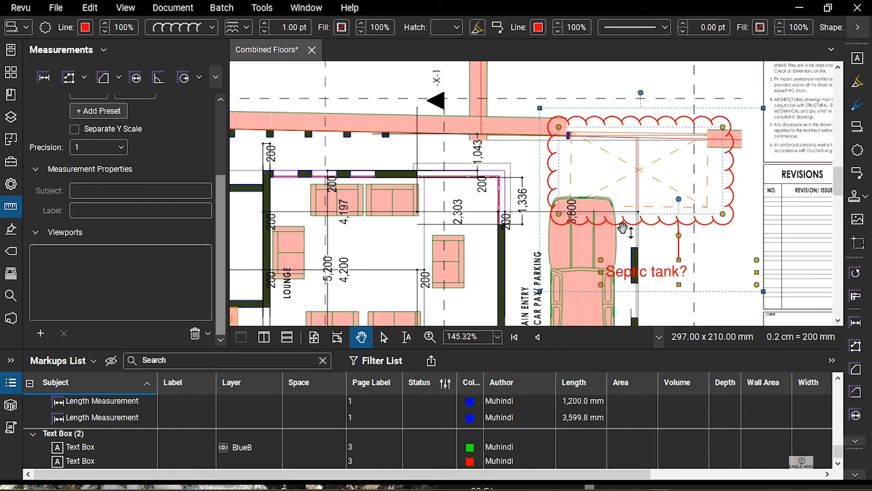
# Examine the main entry and two-car parking area of the ground floor plan
pyautogui.scroll(-5, 500, 254)
pyautogui.scroll(4, 568, 188)
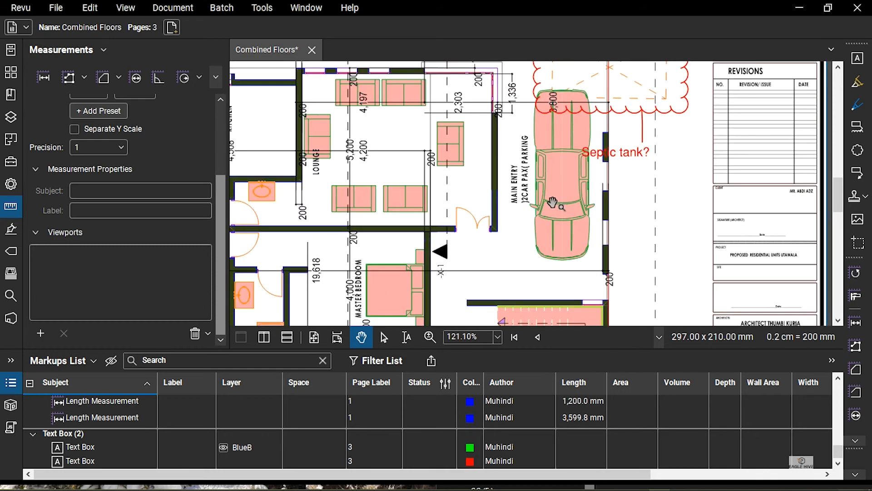
pyautogui.scroll(-5, 537, 221)
pyautogui.scroll(5, 521, 137)
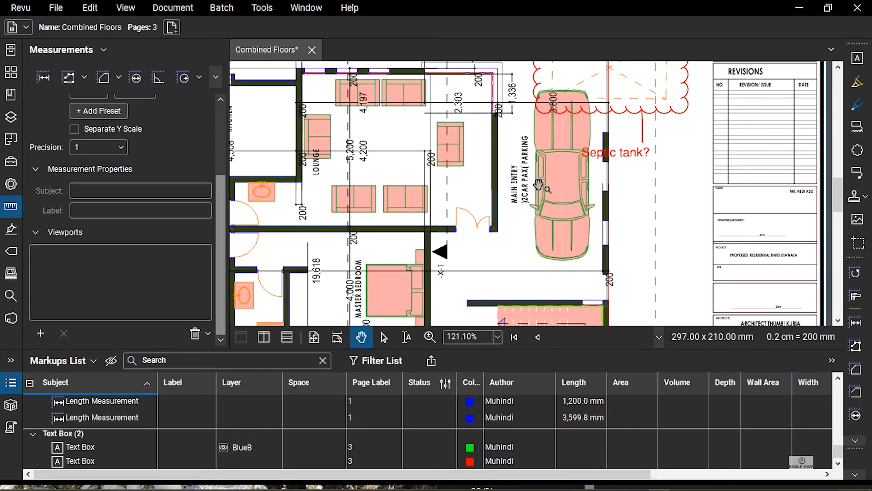
pyautogui.scroll(3, 512, 223)
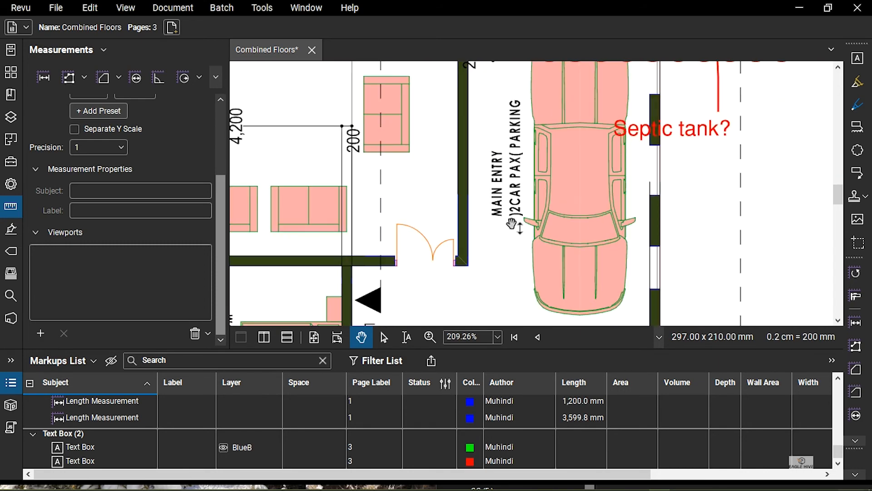
pyautogui.click(858, 150)
pyautogui.scroll(-2, 630, 213)
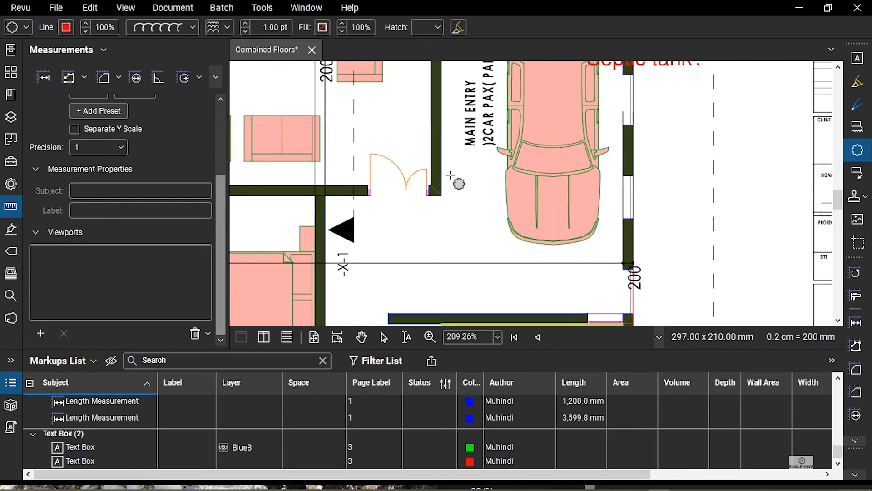
pyautogui.scroll(3, 447, 175)
pyautogui.scroll(-2, 467, 230)
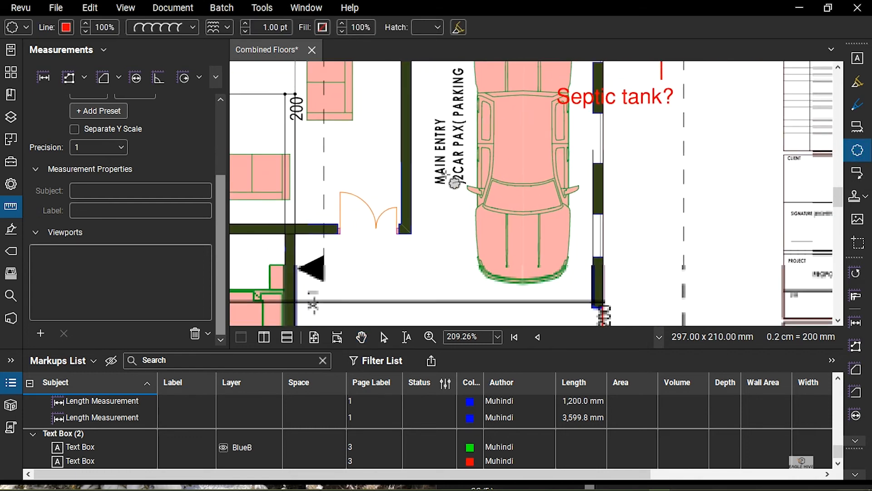
pyautogui.scroll(1, 451, 166)
pyautogui.scroll(4, 459, 145)
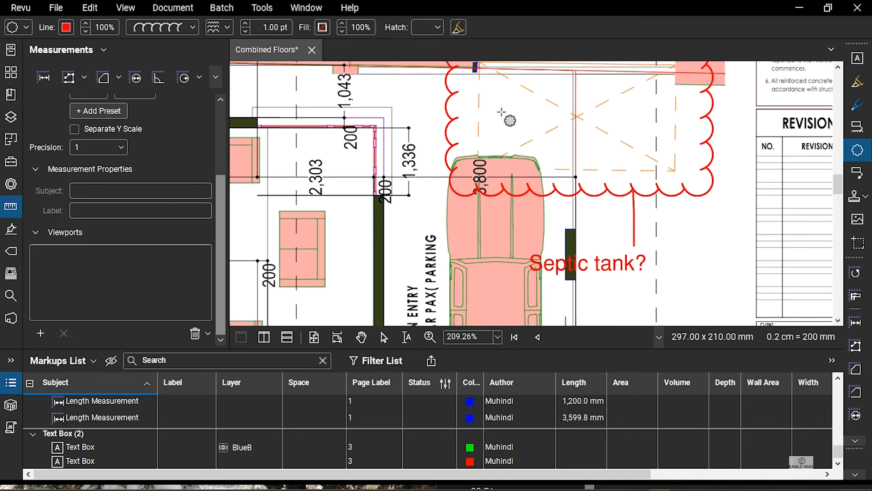
pyautogui.scroll(-3, 472, 260)
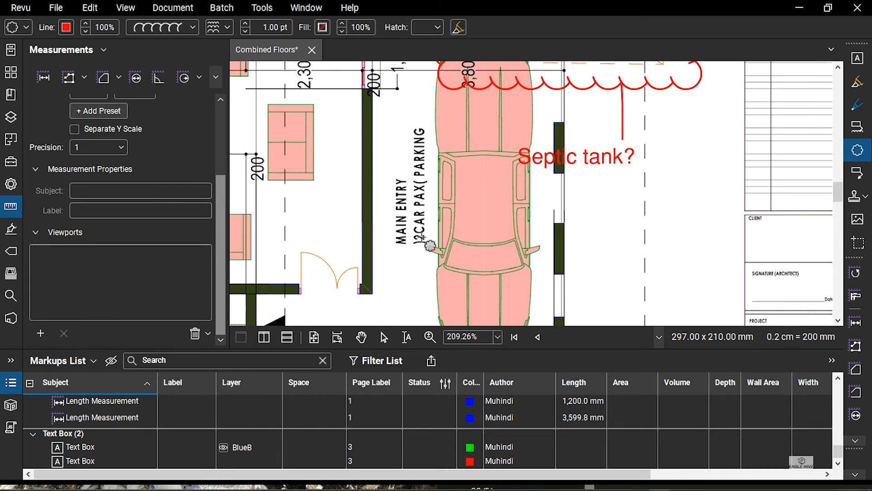
pyautogui.click(409, 193)
pyautogui.press('Escape')
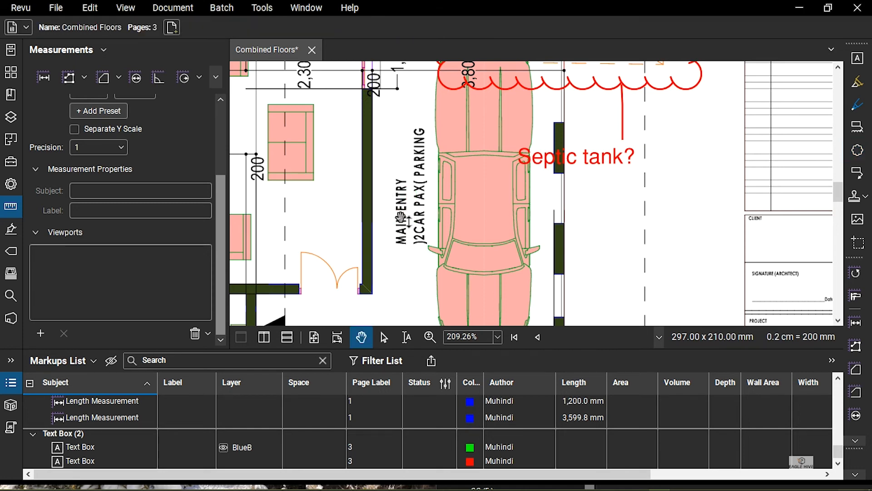
# Draw a small cloud over the parked car and place a one-line text box reading "F.D." inside it
pyautogui.click(860, 152)
pyautogui.moveTo(486, 196)
pyautogui.mouseDown()
pyautogui.moveTo(457, 226)
pyautogui.moveTo(484, 225)
pyautogui.mouseUp()
pyautogui.click(859, 62)
pyautogui.write('F.D.')
pyautogui.press('Escape')
pyautogui.moveTo(483, 259); pyautogui.dragTo(511, 260)
pyautogui.moveTo(483, 313); pyautogui.dragTo(484, 231)
pyautogui.press('Escape')
# Add a text note reading "F.D. - Floor drain" in the blank area above the ground floor plan
pyautogui.scroll(-4, 486, 204)
pyautogui.moveTo(458, 204); pyautogui.dragTo(479, 278)
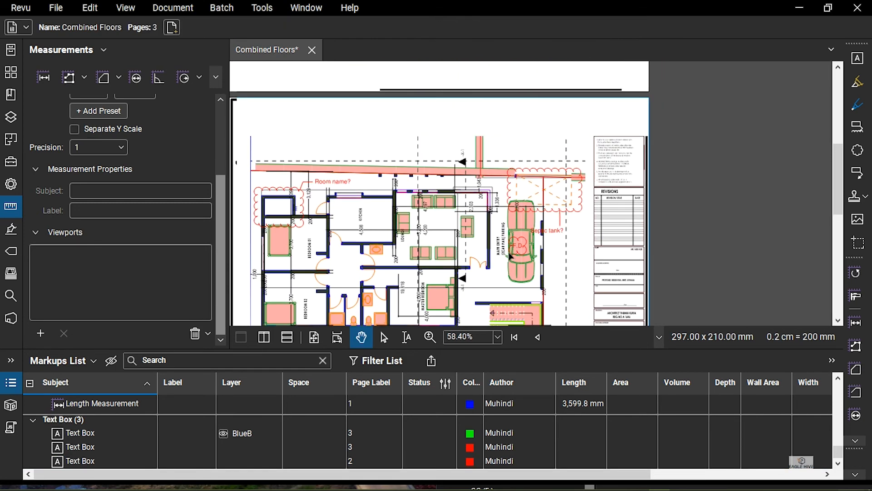
pyautogui.click(858, 66)
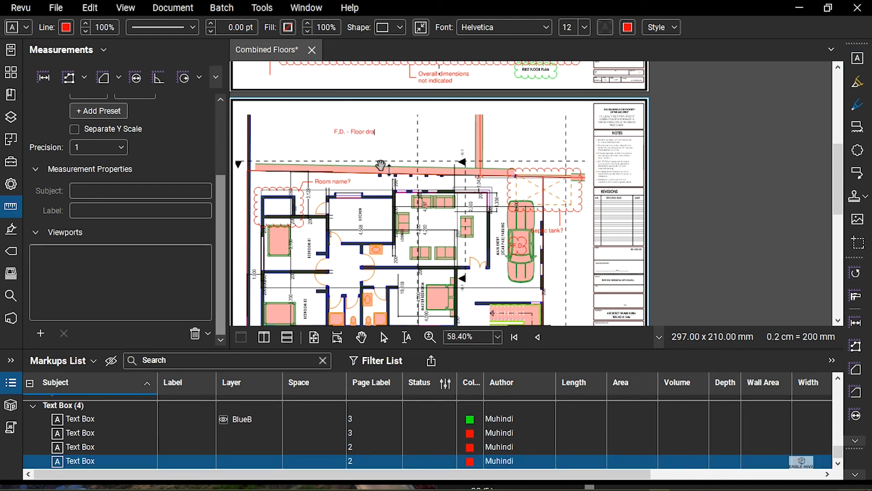
pyautogui.write('in')
pyautogui.click(421, 160)
# Cloud the washrooms between Bedroom 02 and the master bedroom with a call-out below reading "Room name?"
pyautogui.moveTo(348, 317)
pyautogui.mouseDown()
pyautogui.moveTo(348, 248)
pyautogui.moveTo(365, 180)
pyautogui.mouseUp()
pyautogui.scroll(4, 364, 180)
pyautogui.click(861, 132)
pyautogui.moveTo(412, 93); pyautogui.dragTo(324, 215)
pyautogui.click(398, 255)
pyautogui.write('Room nam')
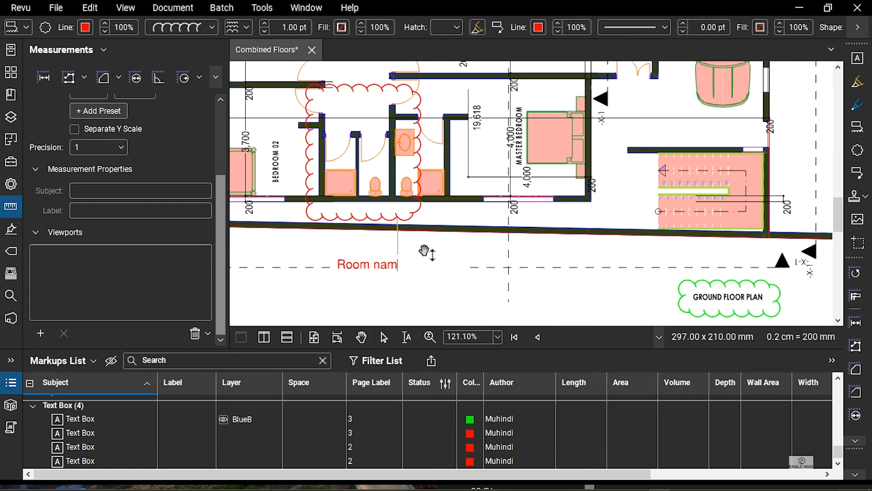
pyautogui.click(599, 279)
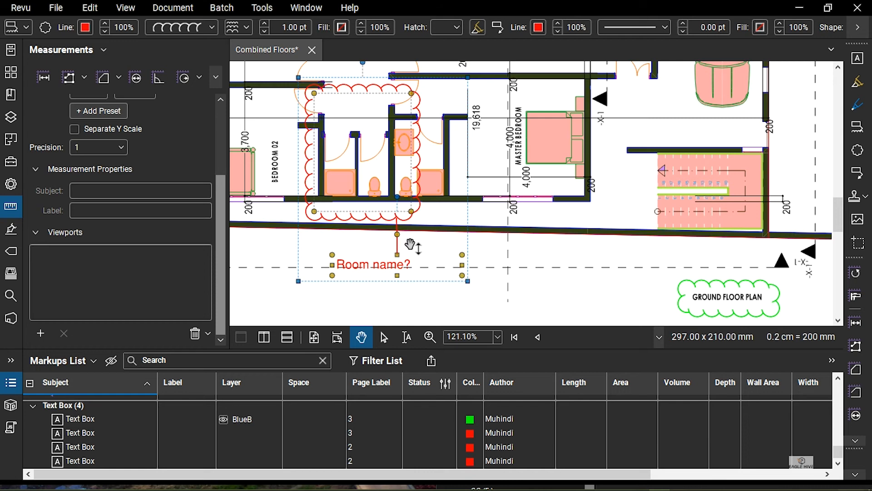
# Add a length measurement across the master bedroom on the ground floor plan, following its 4,000 dimension, and move its line just above the window wall
pyautogui.moveTo(382, 221); pyautogui.dragTo(398, 250)
pyautogui.moveTo(463, 227); pyautogui.dragTo(577, 212)
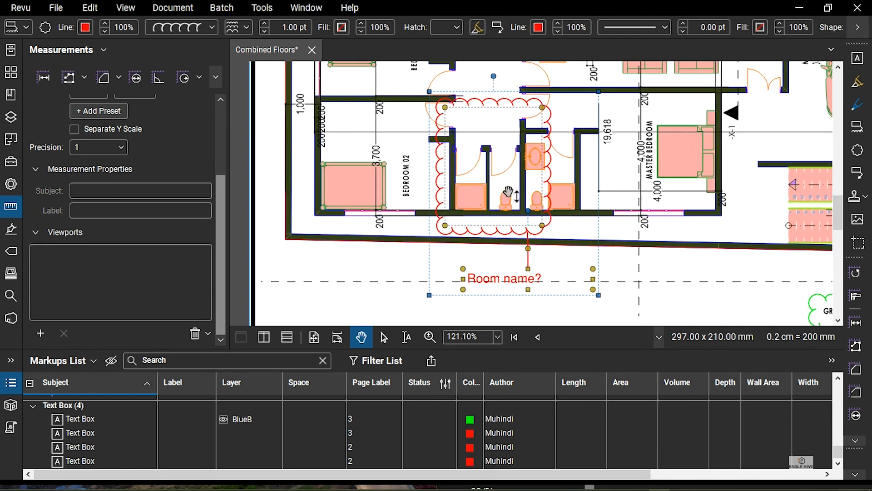
pyautogui.moveTo(555, 127); pyautogui.dragTo(479, 167)
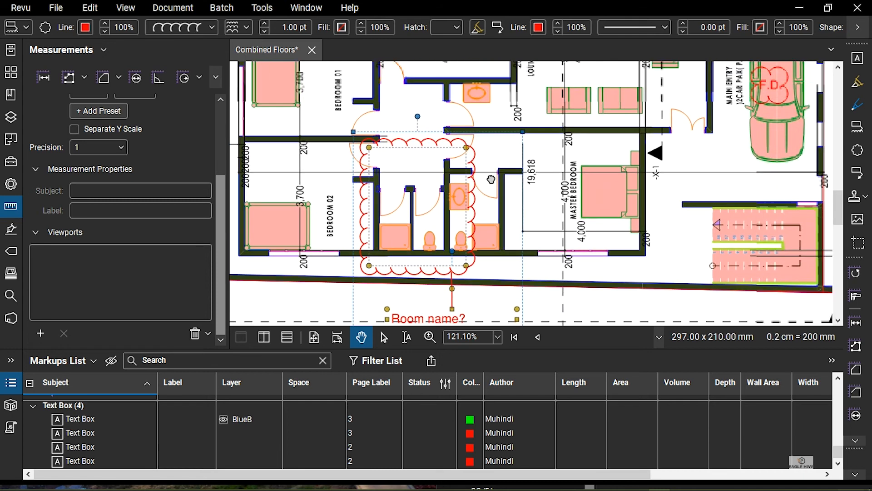
pyautogui.moveTo(575, 183); pyautogui.dragTo(559, 201)
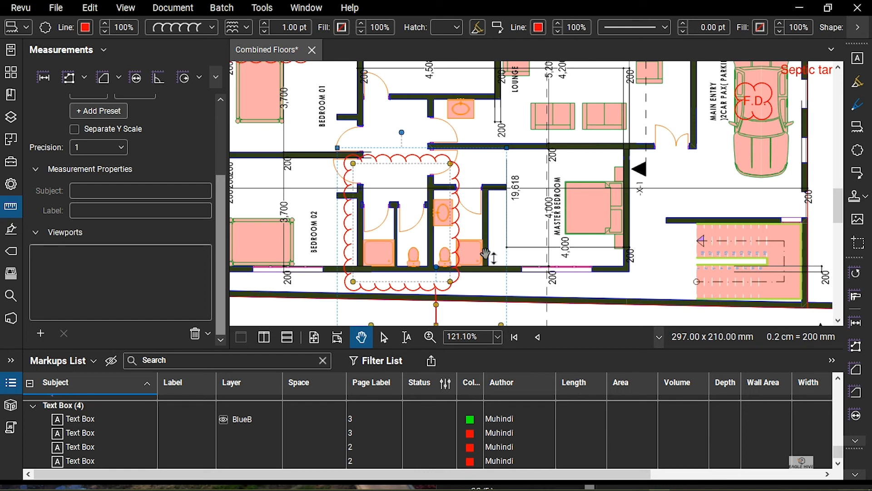
pyautogui.moveTo(595, 281); pyautogui.dragTo(584, 263)
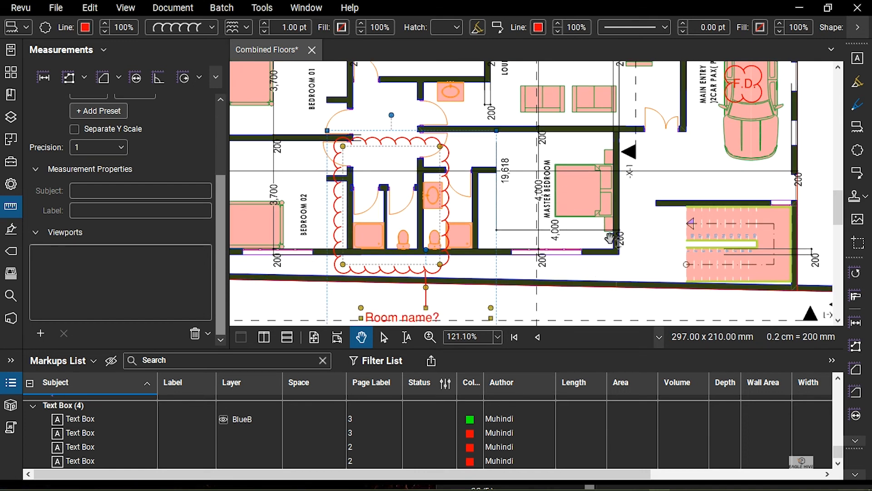
pyautogui.scroll(4, 603, 231)
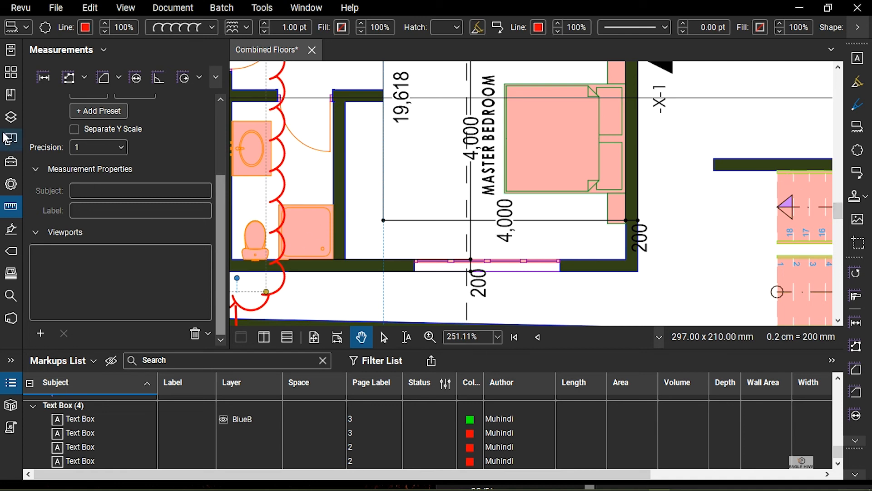
pyautogui.click(10, 206)
pyautogui.click(10, 206)
pyautogui.click(43, 77)
pyautogui.click(384, 220)
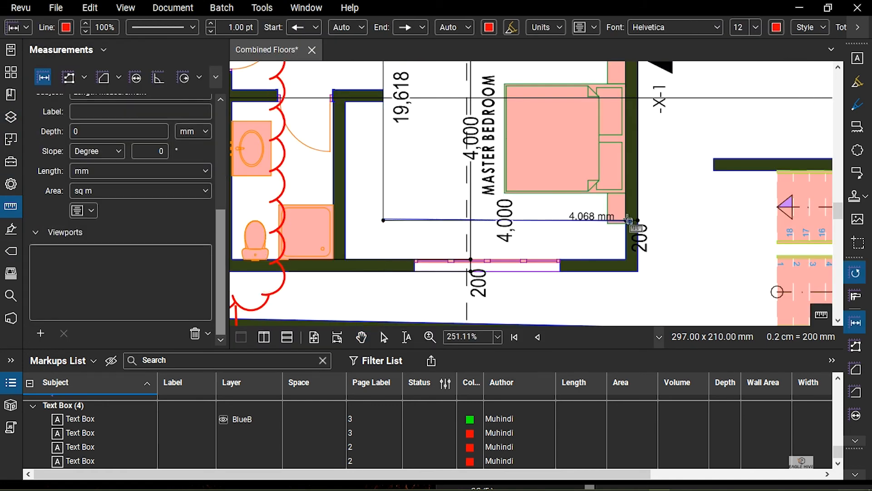
pyautogui.click(626, 221)
pyautogui.click(522, 218)
pyautogui.click(507, 199)
pyautogui.moveTo(506, 197); pyautogui.dragTo(505, 246)
pyautogui.click(541, 228)
# Examine the clouds, call-outs and measurements across the ground floor, roof floor and first floor plans
pyautogui.scroll(-8, 507, 223)
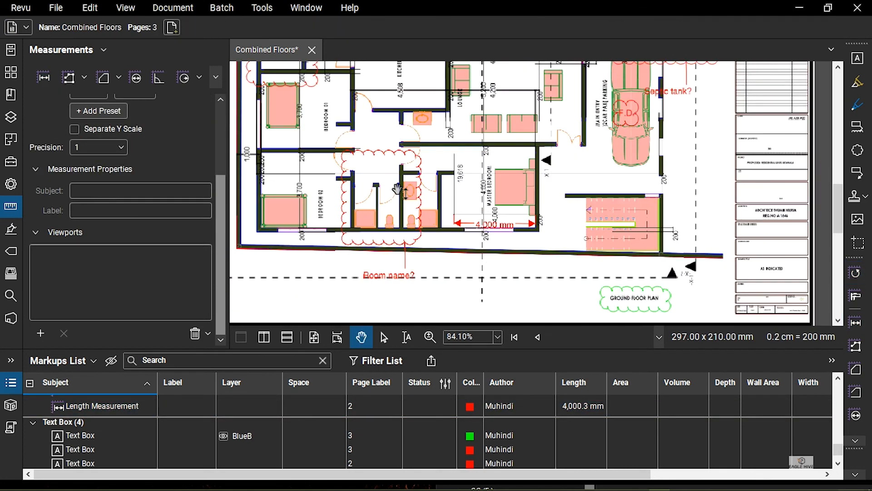
pyautogui.moveTo(521, 160); pyautogui.dragTo(539, 296)
pyautogui.moveTo(507, 119); pyautogui.dragTo(487, 241)
pyautogui.moveTo(488, 140)
pyautogui.mouseDown()
pyautogui.moveTo(468, 286)
pyautogui.moveTo(456, 139)
pyautogui.mouseUp()
pyautogui.moveTo(456, 221); pyautogui.dragTo(512, 80)
pyautogui.moveTo(481, 237); pyautogui.dragTo(482, 97)
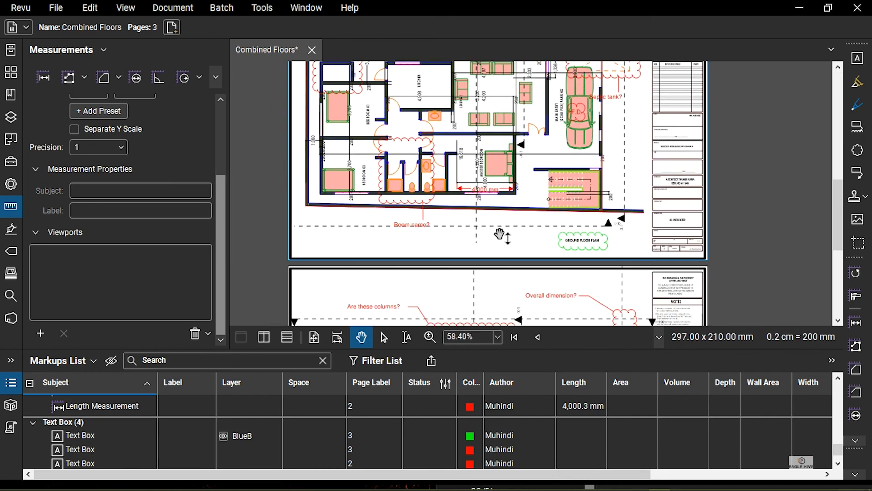
pyautogui.moveTo(499, 268); pyautogui.dragTo(501, 104)
pyautogui.moveTo(470, 257); pyautogui.dragTo(467, 182)
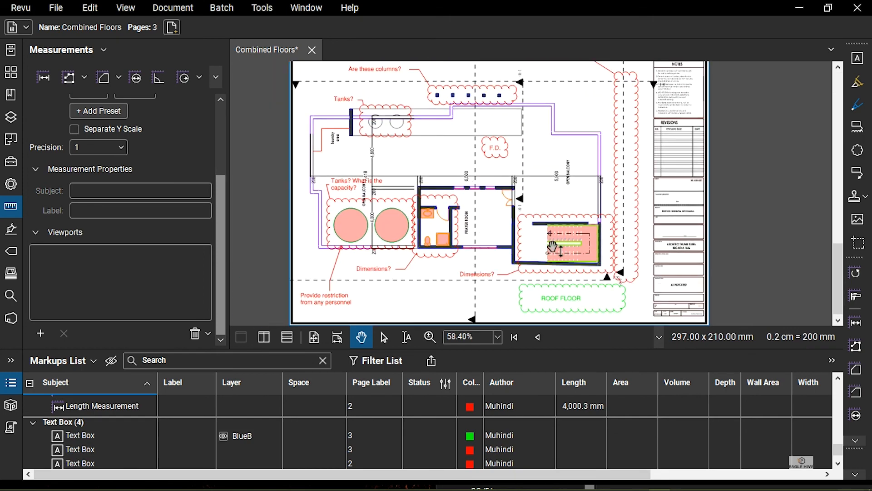
pyautogui.scroll(2, 457, 209)
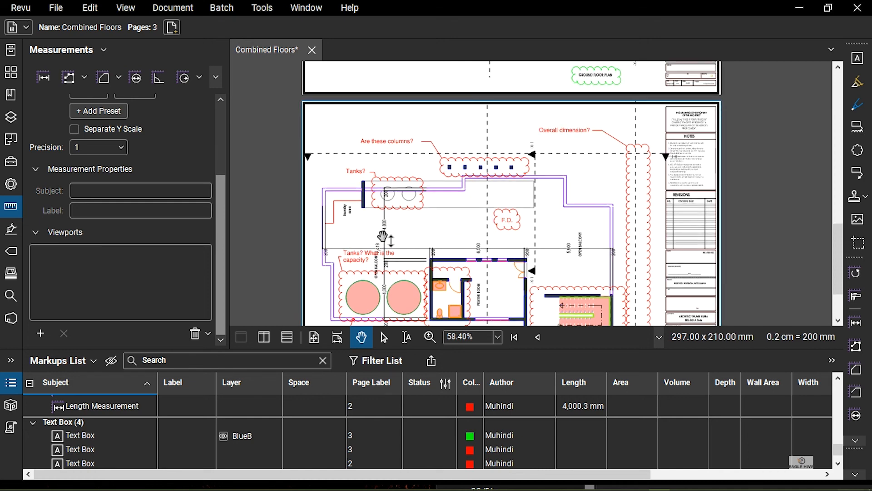
pyautogui.scroll(5, 545, 196)
pyautogui.scroll(2, 508, 191)
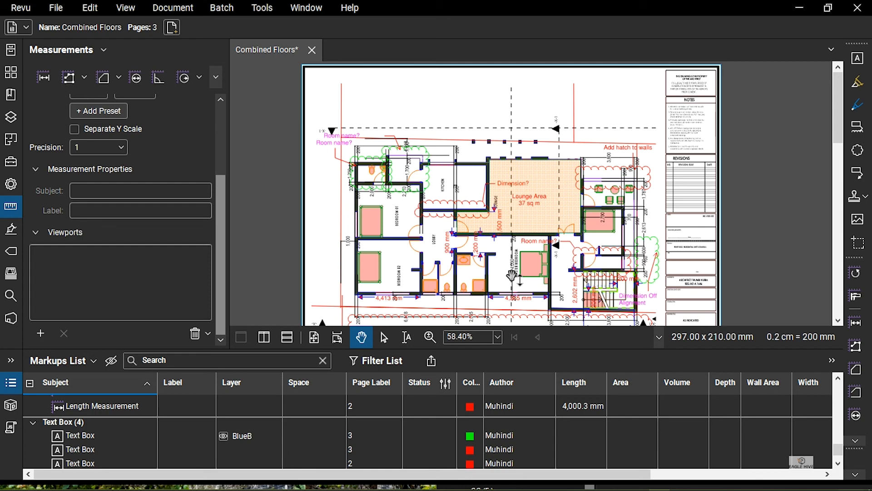
pyautogui.scroll(-5, 540, 236)
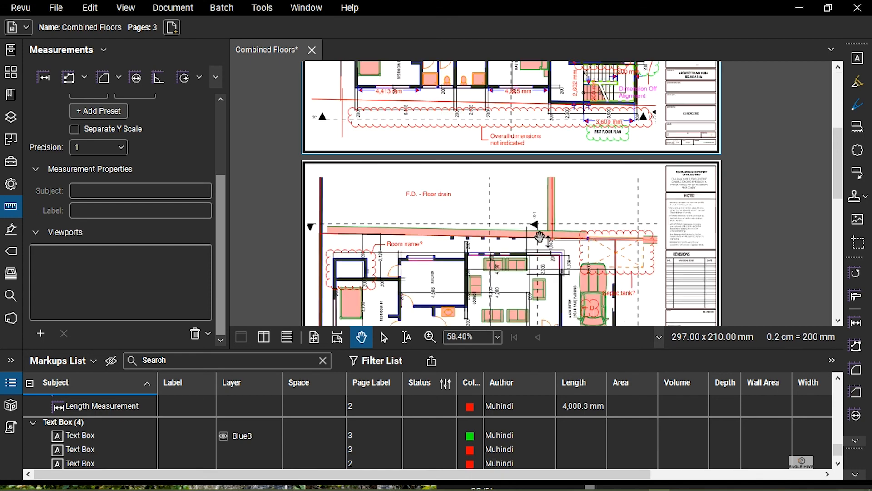
pyautogui.scroll(-10, 539, 236)
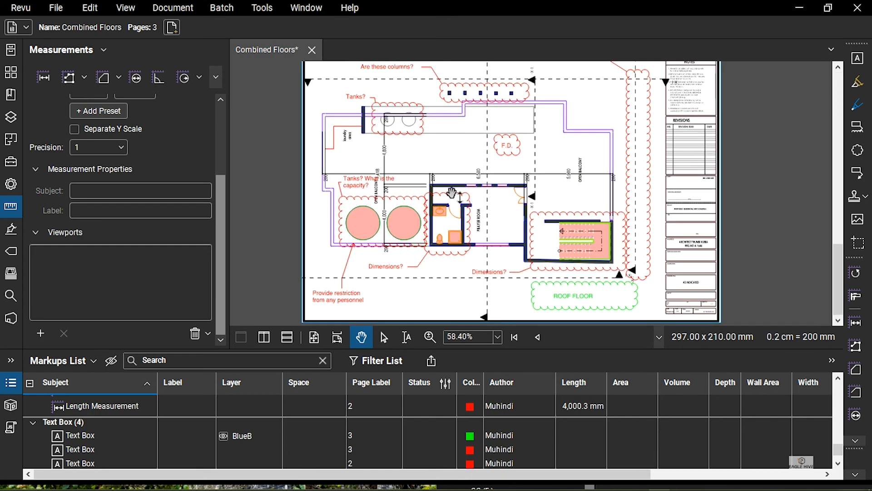
pyautogui.scroll(5, 483, 238)
pyautogui.scroll(4, 479, 234)
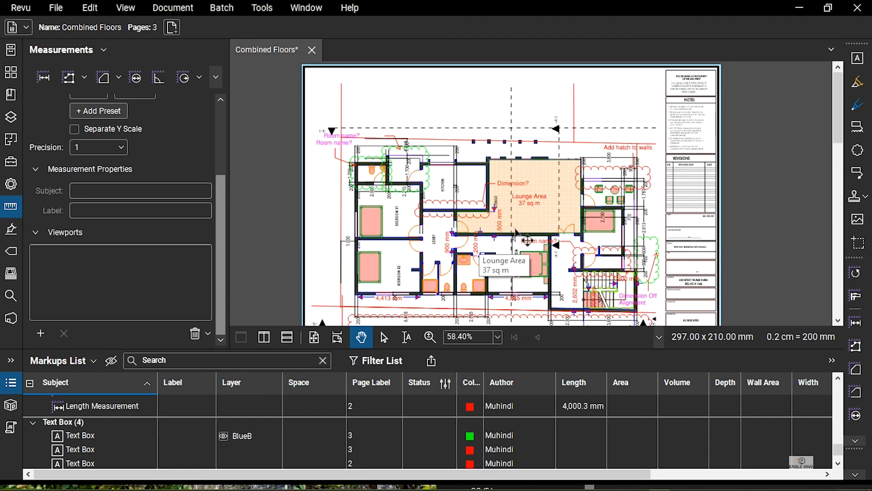
# Save the marked-up Combined Floors document
pyautogui.click(54, 10)
pyautogui.click(74, 177)
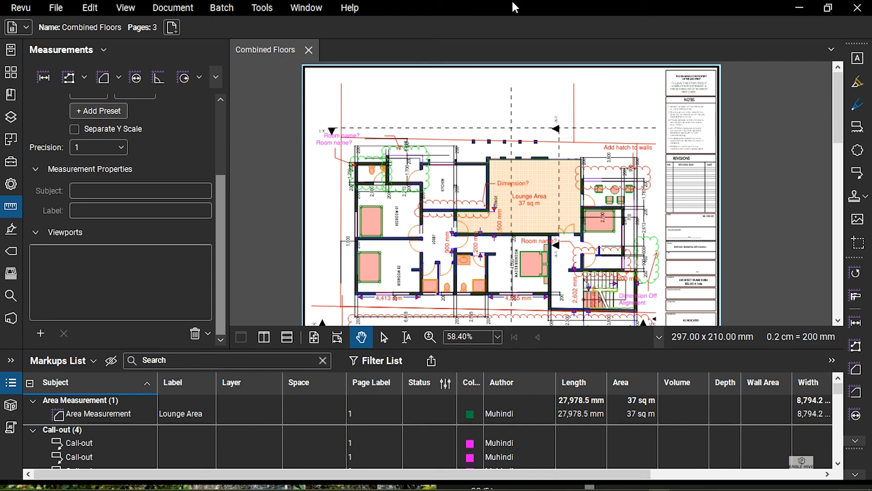
# Examine the print setup with the Bluebeam PDF printer and ISO A4 size, previewing the sheets through page 3, and close it without printing
pyautogui.click(57, 8)
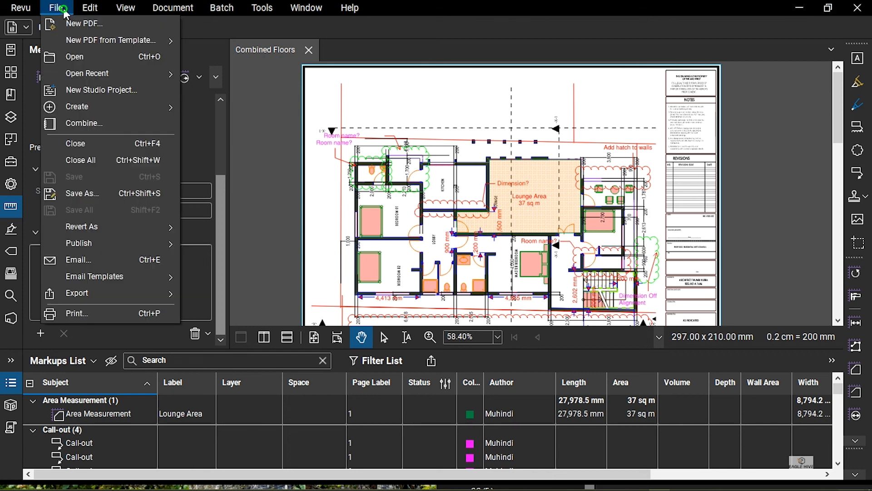
pyautogui.click(97, 317)
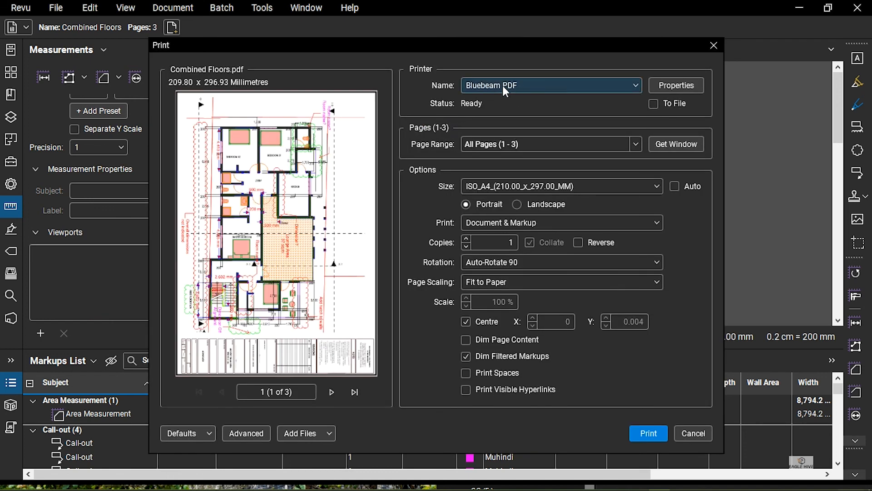
pyautogui.click(518, 86)
pyautogui.click(516, 85)
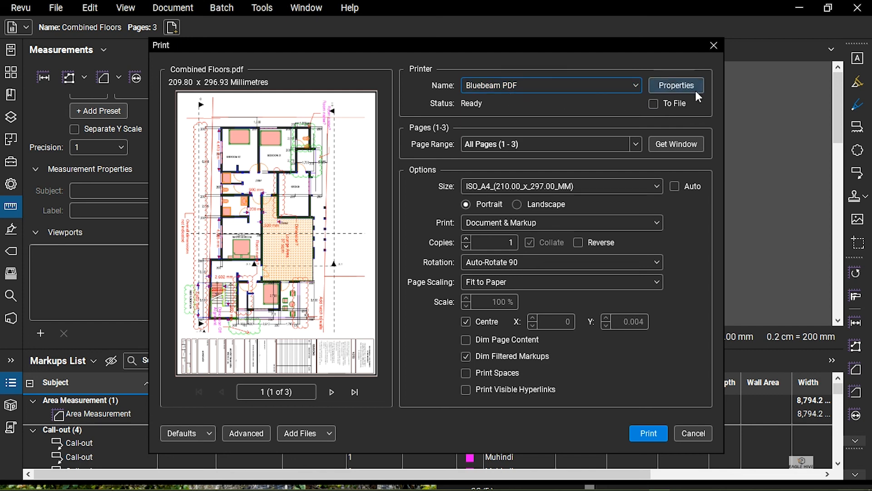
pyautogui.click(591, 186)
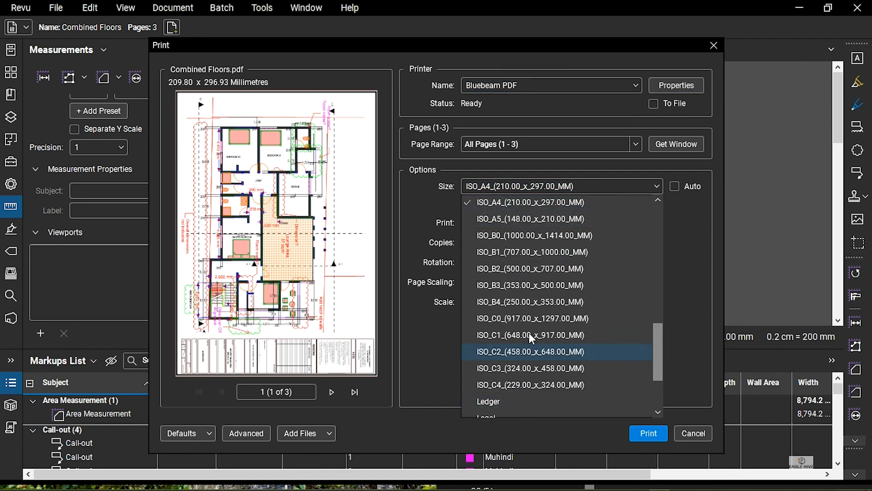
pyautogui.scroll(4, 527, 241)
pyautogui.scroll(-3, 545, 295)
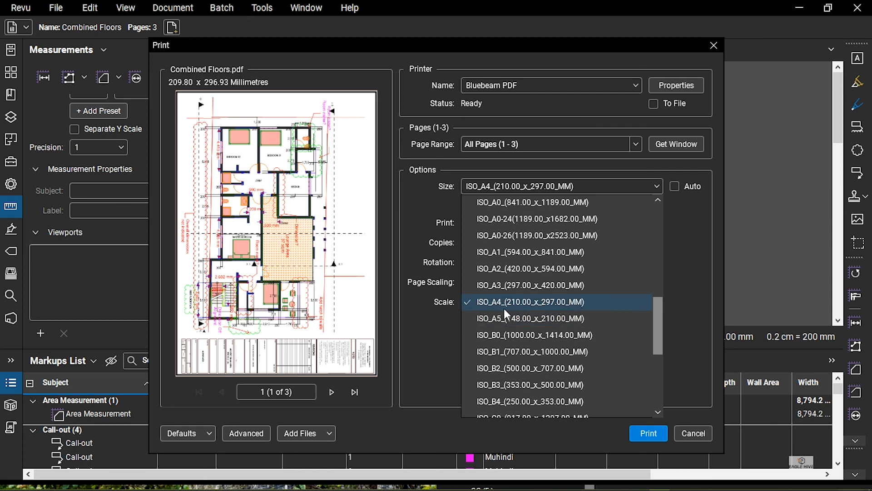
pyautogui.click(531, 307)
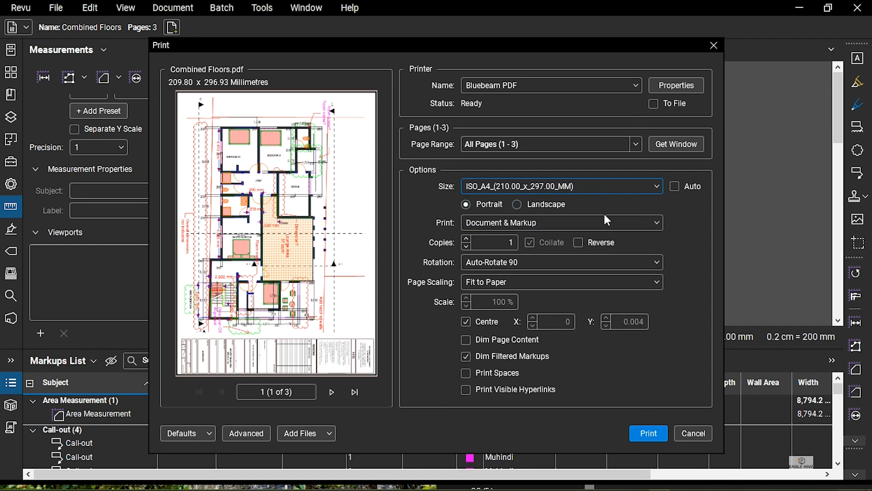
pyautogui.click(331, 394)
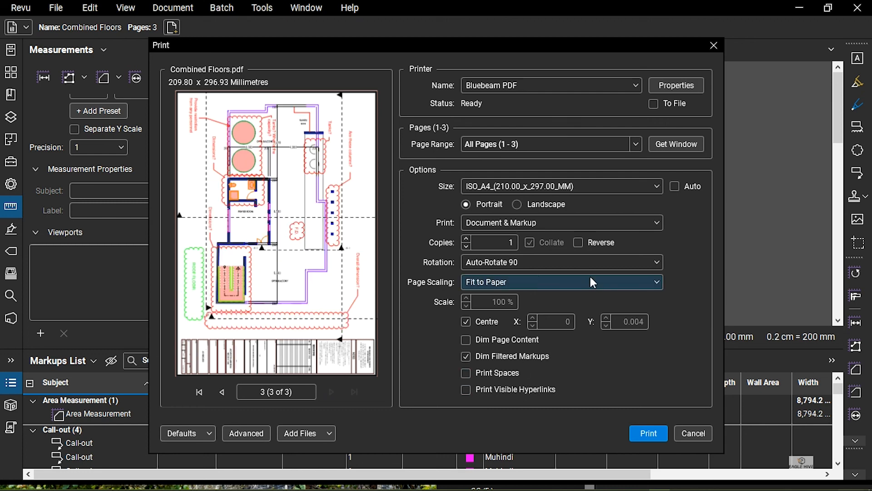
pyautogui.click(692, 433)
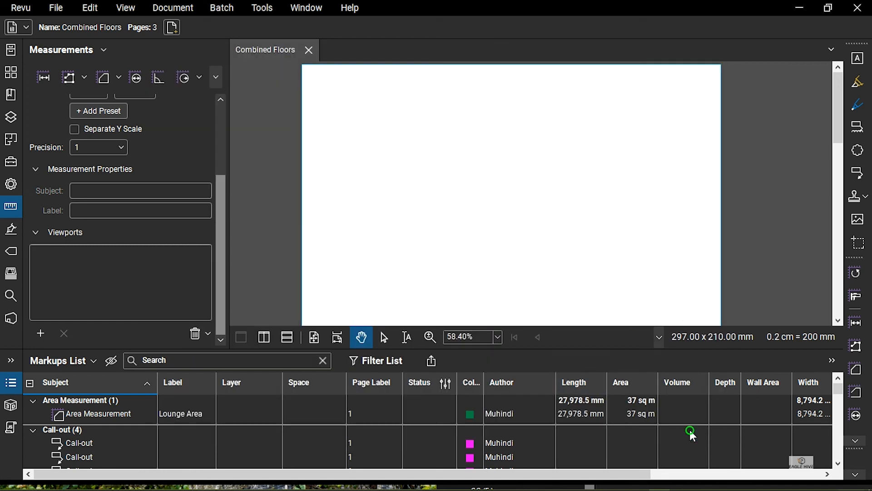
pyautogui.click(56, 12)
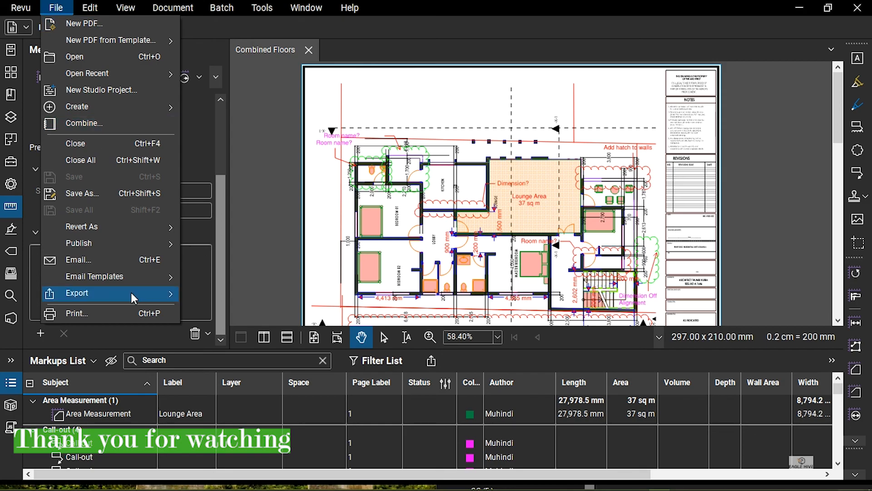
pyautogui.click(115, 311)
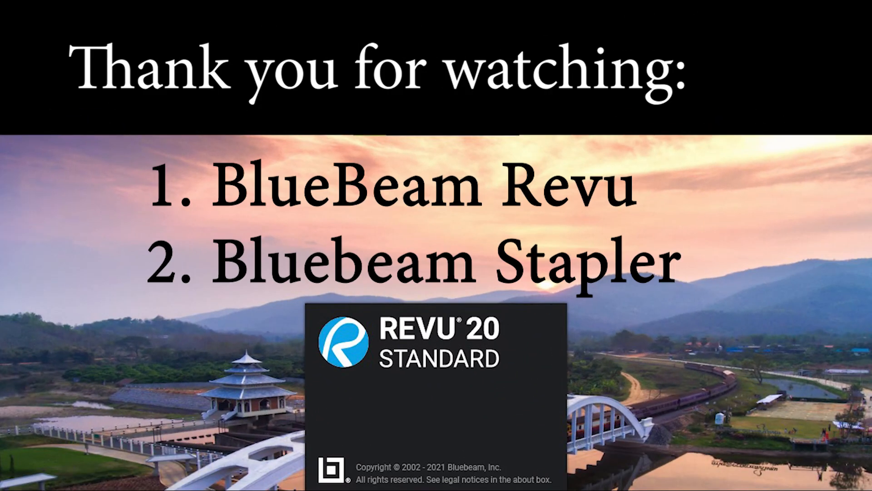